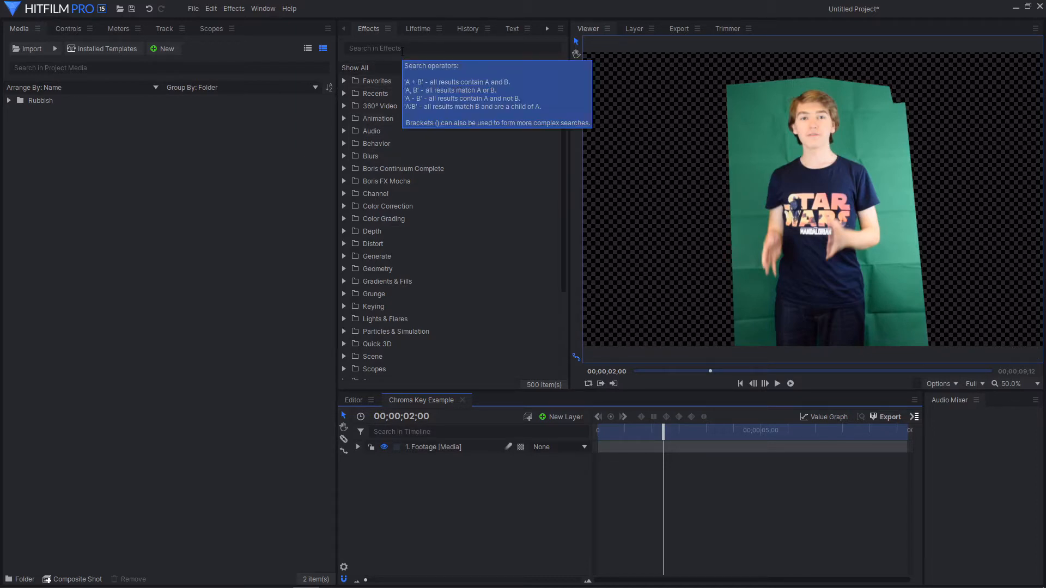
Step: Search the effects for "chroma" and apply the Chroma Key effect to the Footage layer
{"action": "left_click", "coordinate": [393, 49]}
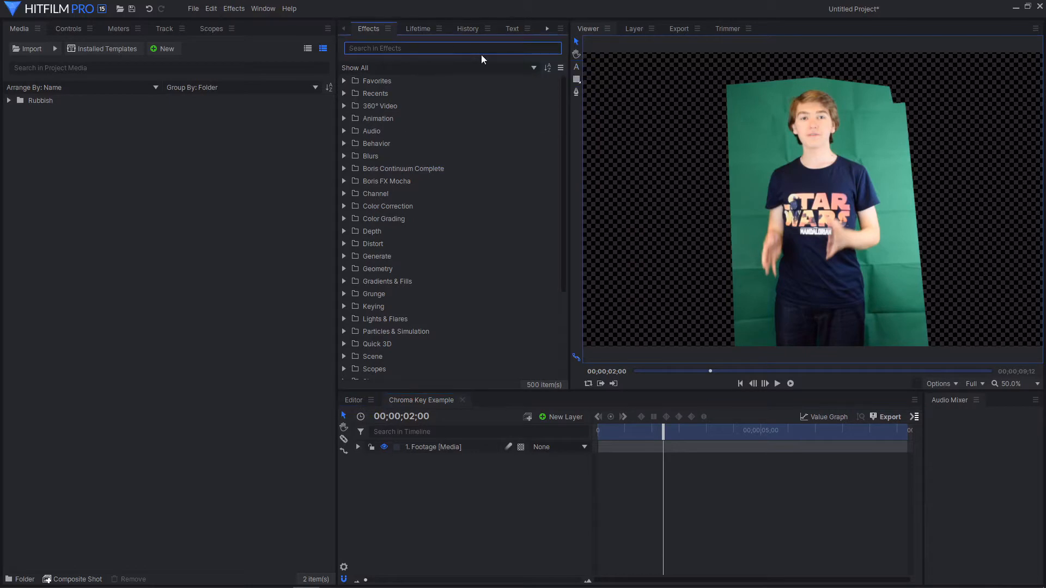
{"action": "type", "text": "chroma"}
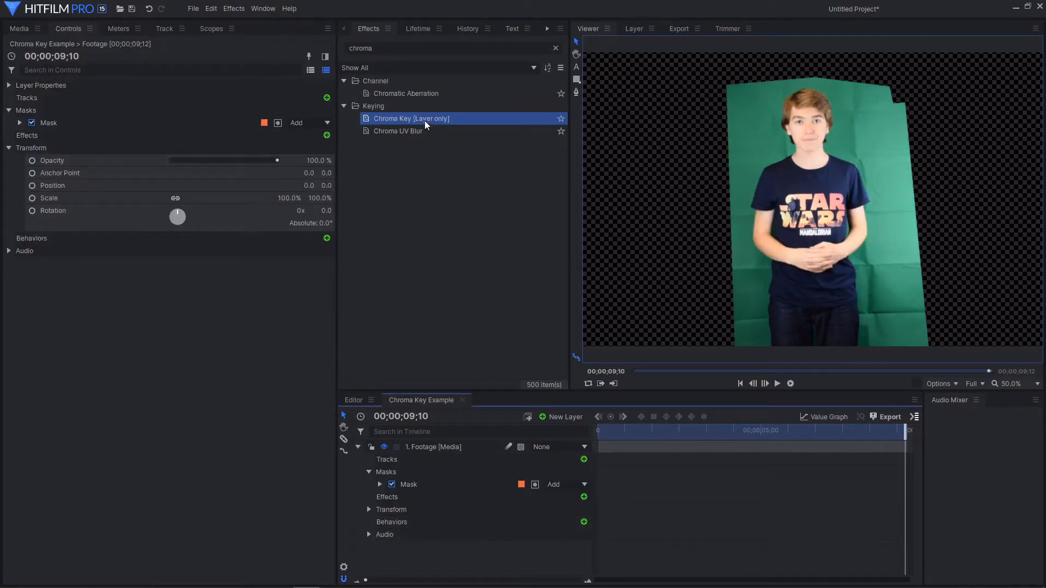
{"action": "left_click_drag", "start_coordinate": [412, 121], "coordinate": [449, 450]}
Step: Sample the green backdrop beside the subject's head as the Chroma Key color
{"action": "left_click", "coordinate": [84, 186]}
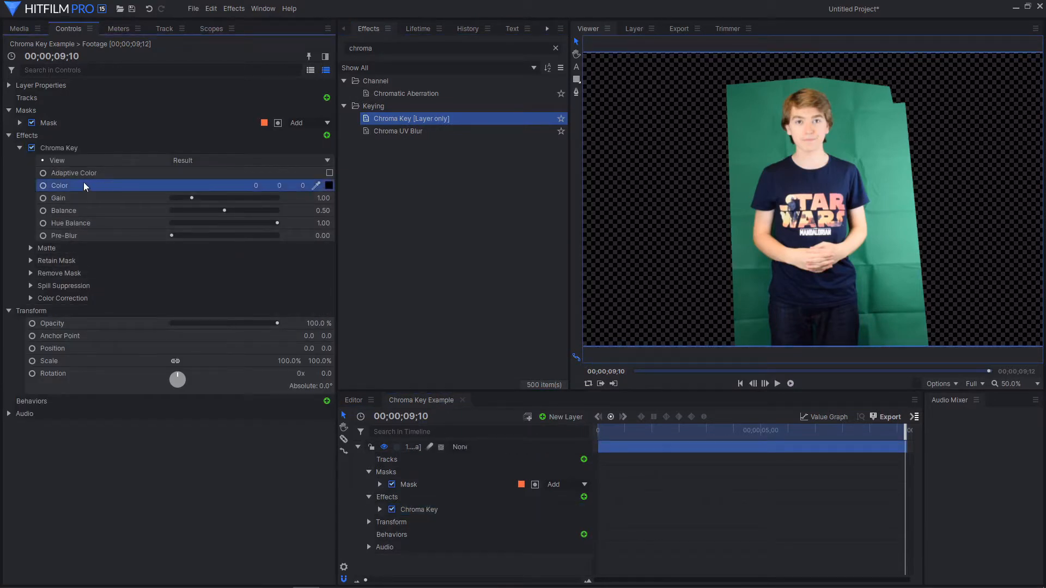
{"action": "left_click", "coordinate": [317, 185]}
{"action": "left_click", "coordinate": [763, 145]}
{"action": "left_click", "coordinate": [794, 151]}
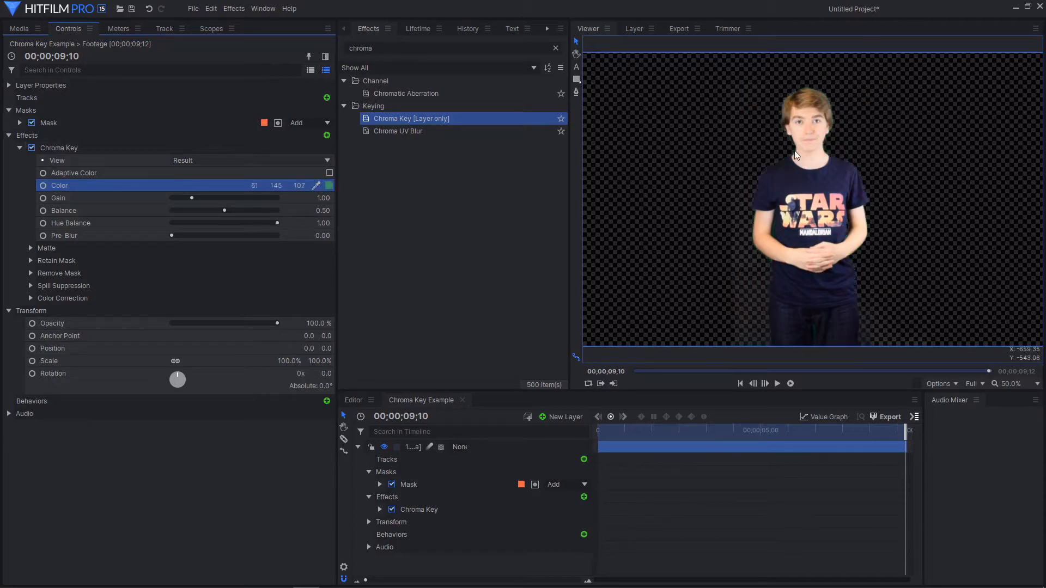
{"action": "scroll", "coordinate": [812, 163], "scroll_direction": "up", "scroll_amount": 2}
{"action": "scroll", "coordinate": [813, 164], "scroll_direction": "down", "scroll_amount": 3}
{"action": "scroll", "coordinate": [812, 165], "scroll_direction": "up", "scroll_amount": 1}
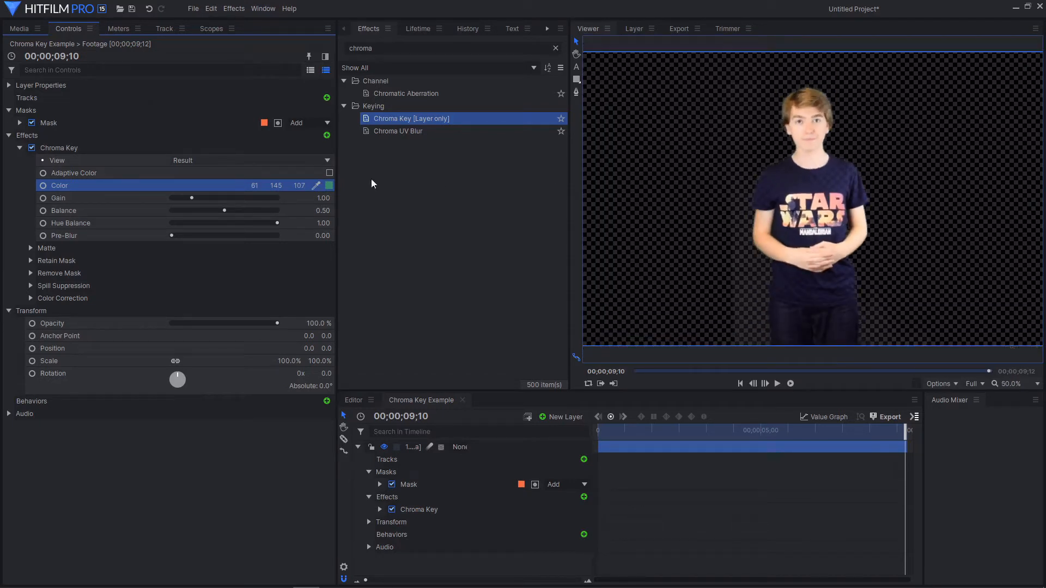
{"action": "left_click", "coordinate": [181, 170]}
{"action": "left_click", "coordinate": [142, 160]}
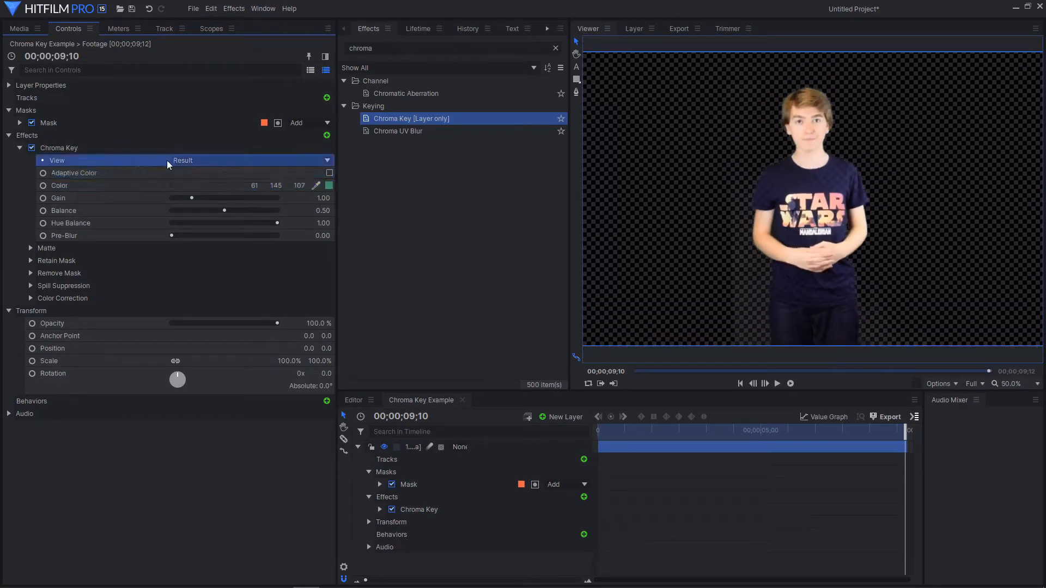
{"action": "left_click", "coordinate": [195, 158]}
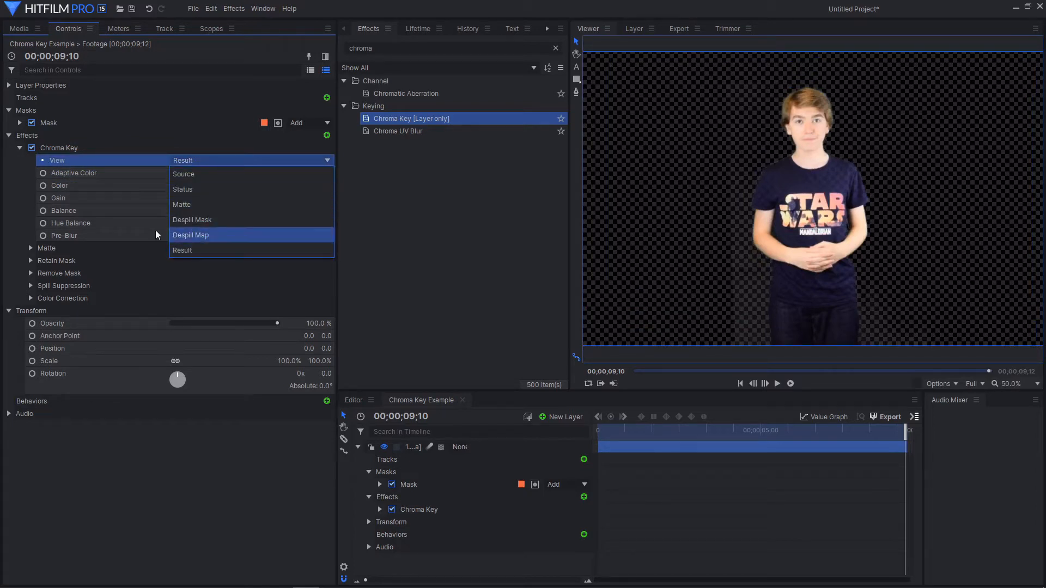
{"action": "left_click", "coordinate": [103, 189]}
{"action": "left_click", "coordinate": [239, 161]}
{"action": "left_click", "coordinate": [218, 162]}
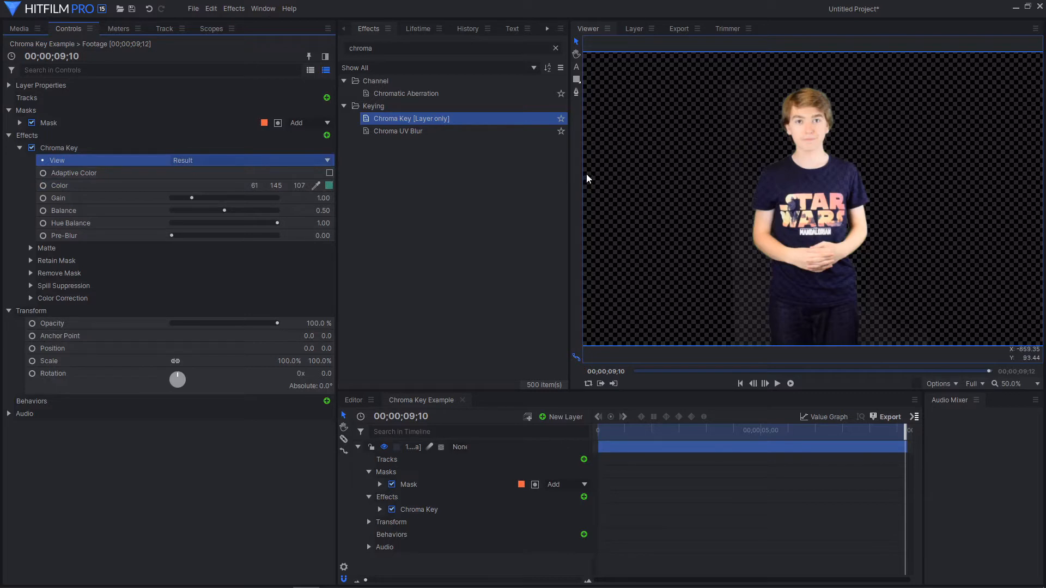
Step: Inspect the Chroma Key's Source view, followed by its Status view
{"action": "left_click", "coordinate": [200, 163]}
{"action": "left_click", "coordinate": [217, 171]}
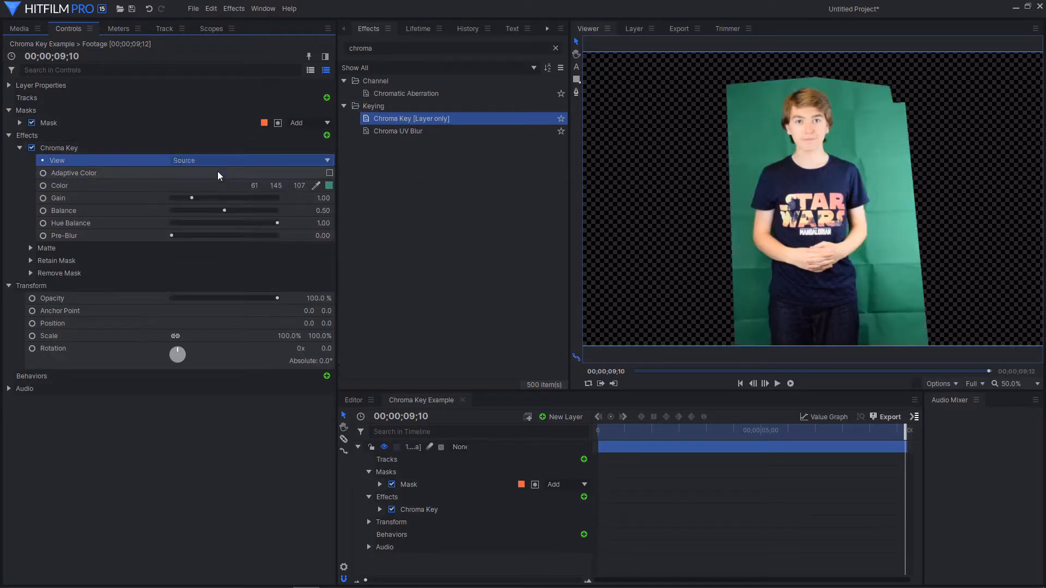
{"action": "left_click", "coordinate": [328, 161]}
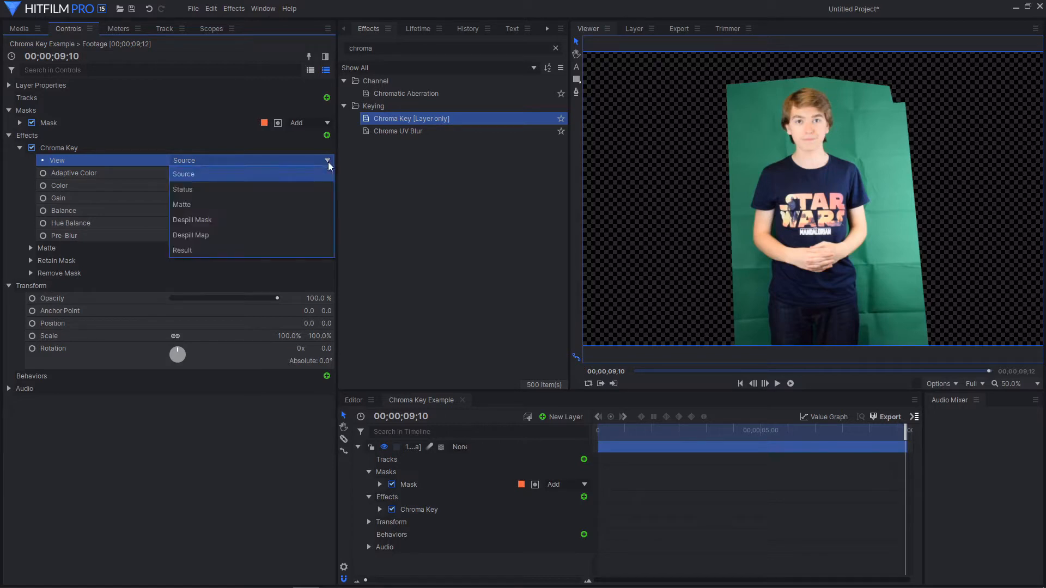
{"action": "left_click", "coordinate": [193, 189]}
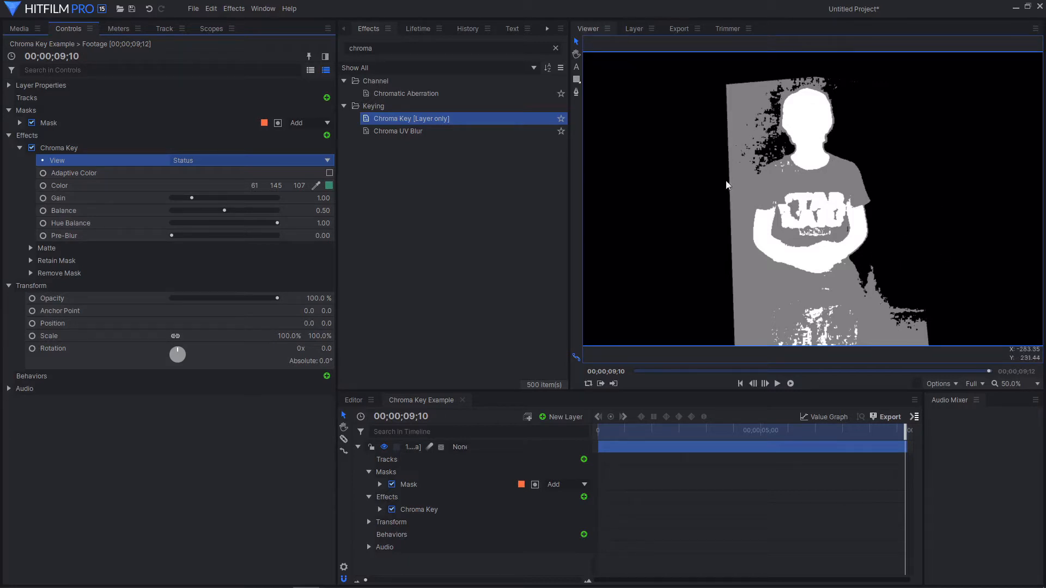
Step: Compare the key's Source and Result views with the Status view, ending on Status
{"action": "left_click", "coordinate": [314, 162]}
{"action": "left_click", "coordinate": [265, 174]}
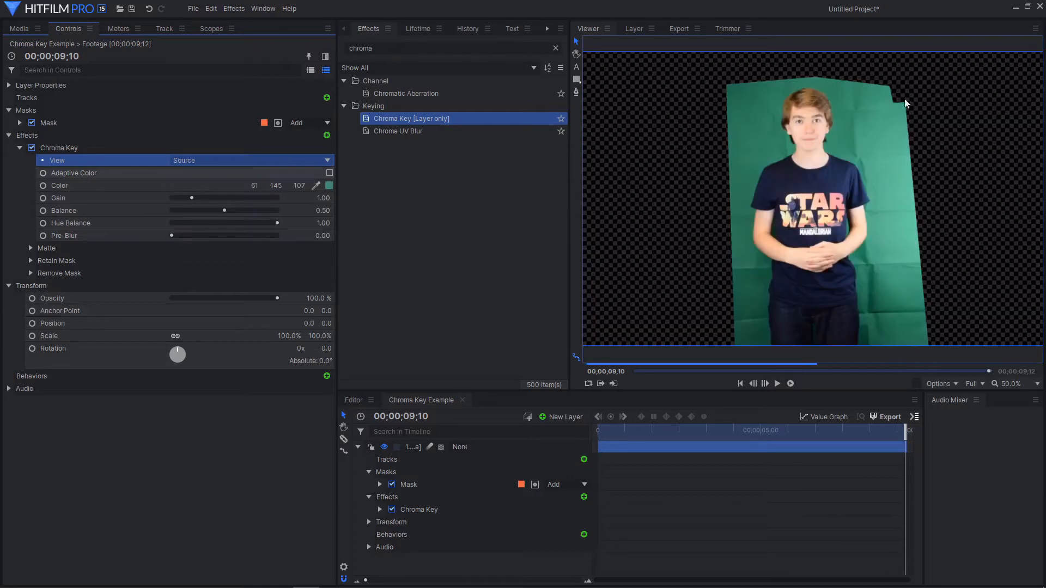
{"action": "left_click", "coordinate": [306, 162]}
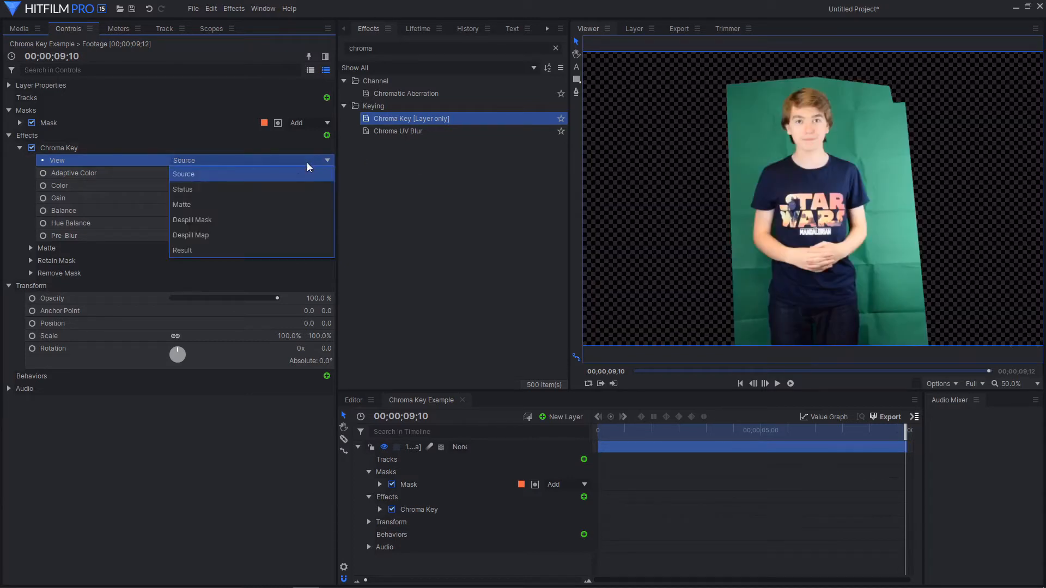
{"action": "left_click", "coordinate": [225, 253]}
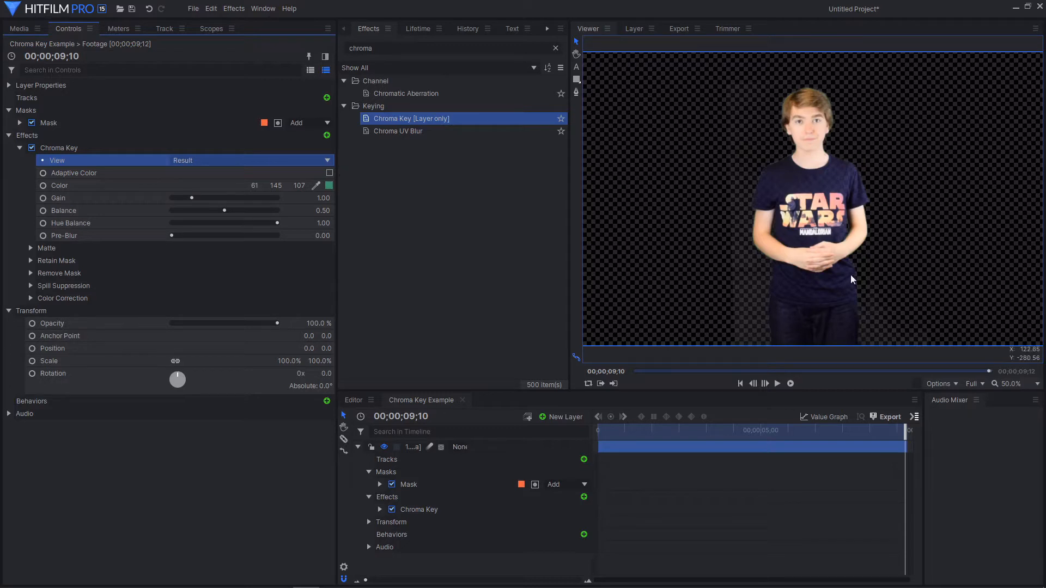
{"action": "left_click", "coordinate": [279, 160]}
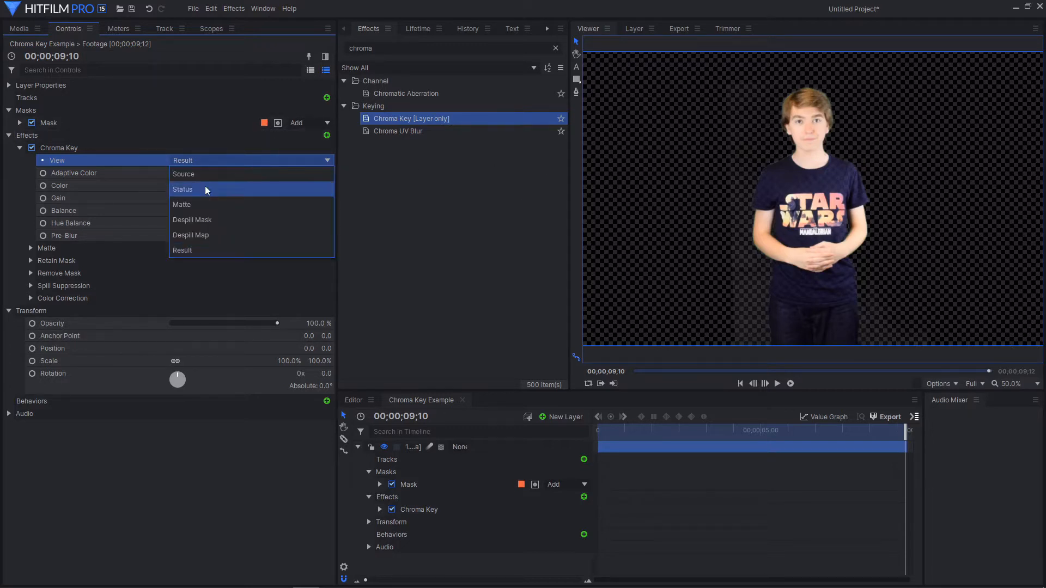
{"action": "left_click", "coordinate": [205, 190]}
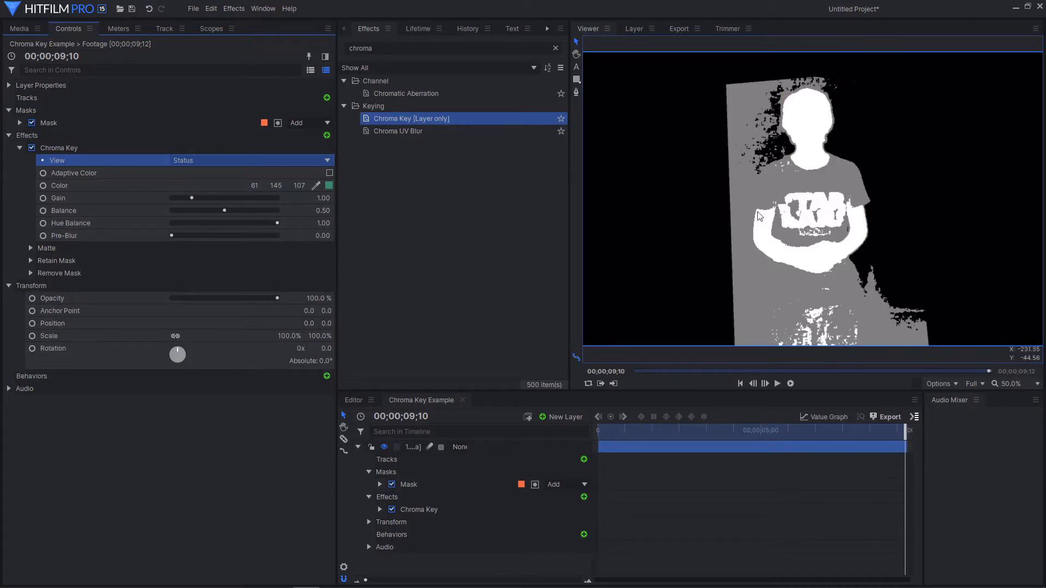
Step: Examine the Chroma Key's Matte view and its Despill Mask view
{"action": "left_click", "coordinate": [304, 163]}
{"action": "left_click", "coordinate": [241, 201]}
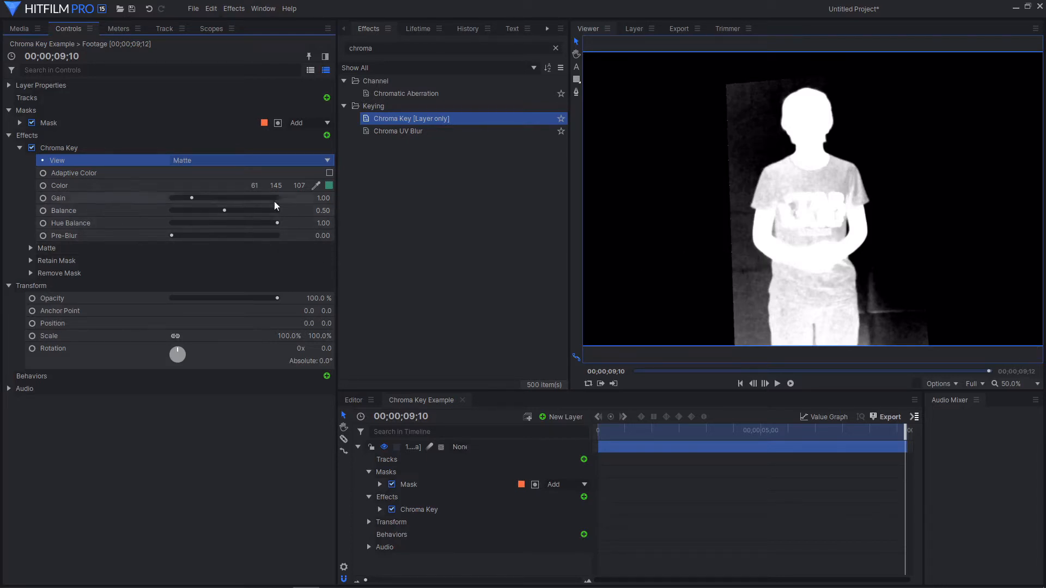
{"action": "left_click", "coordinate": [238, 160]}
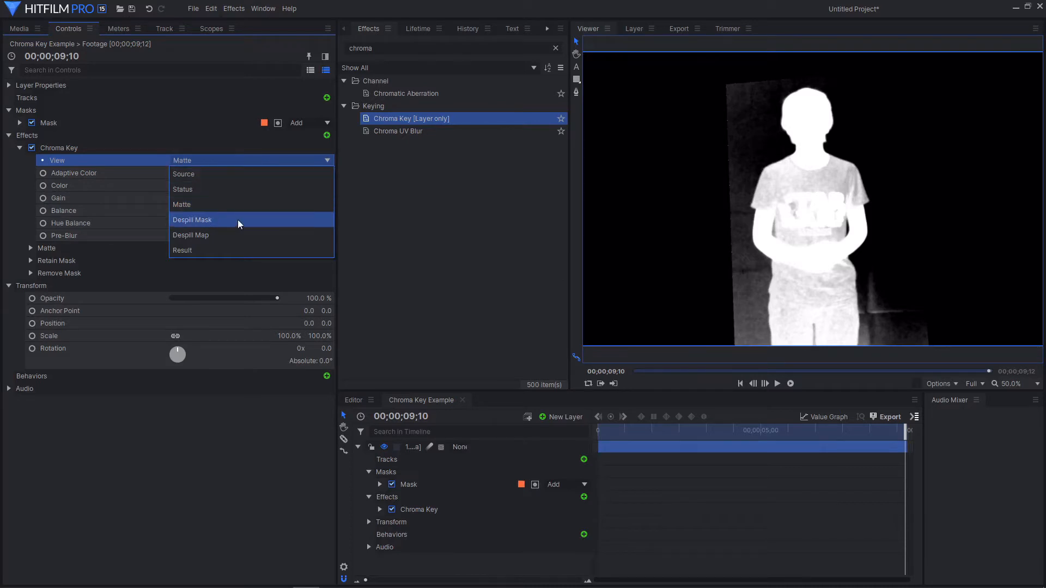
{"action": "left_click", "coordinate": [230, 218]}
{"action": "left_click", "coordinate": [217, 161]}
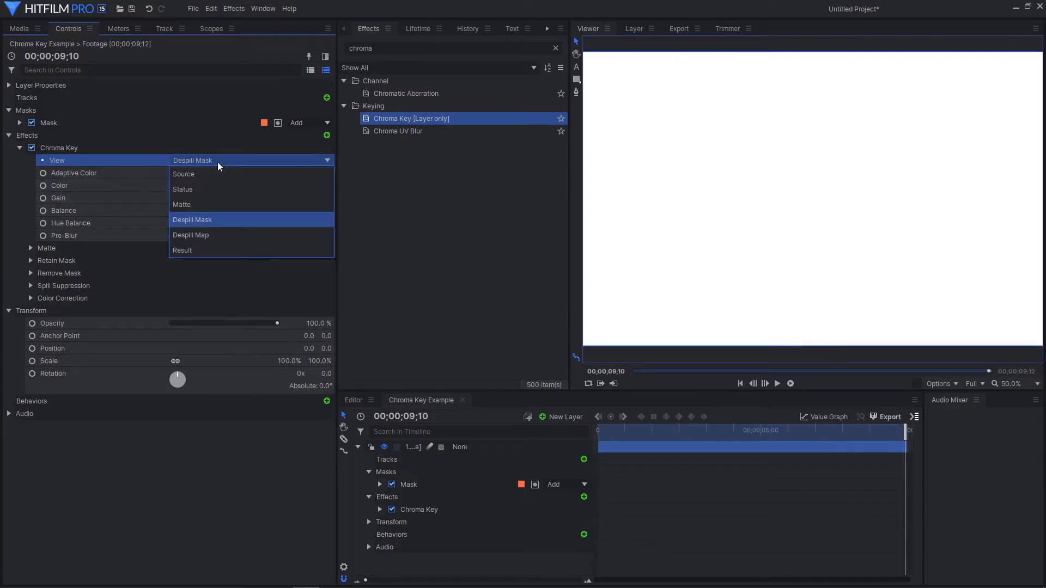
{"action": "left_click", "coordinate": [216, 217]}
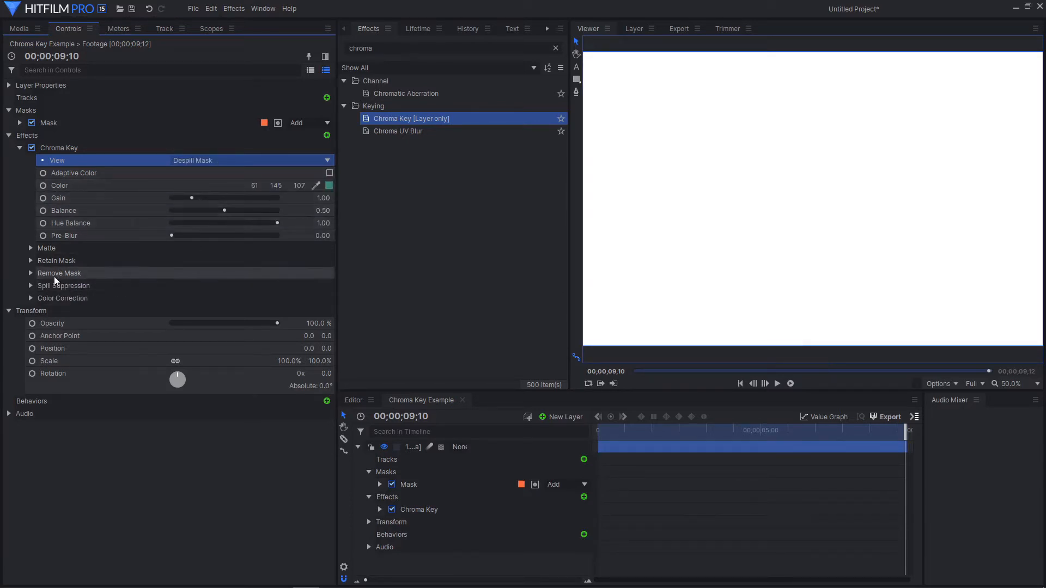
Step: Look over the Remove Mask settings and switch the Chroma Key view to Despill Map
{"action": "left_click", "coordinate": [31, 272]}
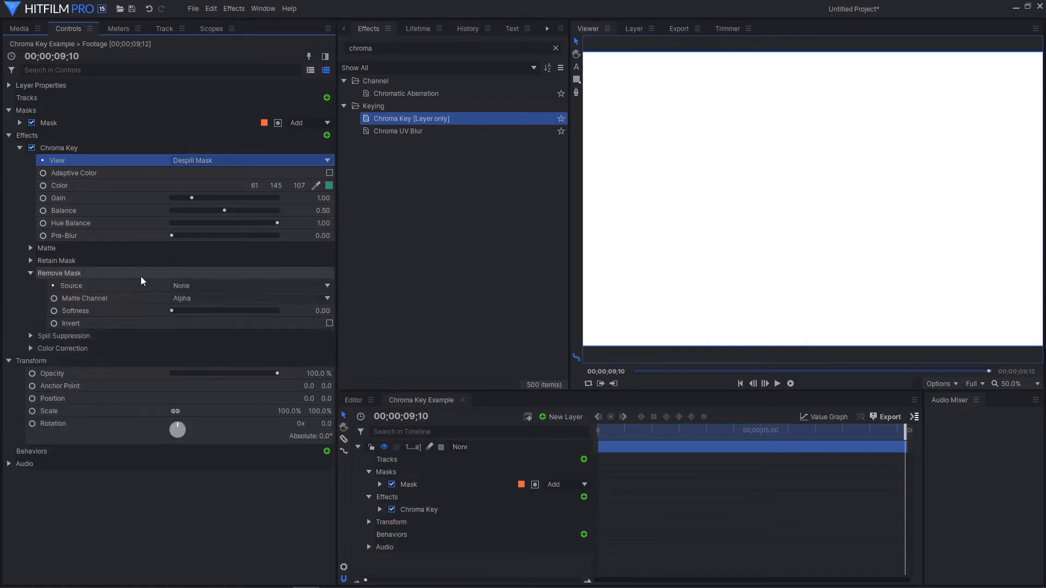
{"action": "left_click", "coordinate": [31, 272]}
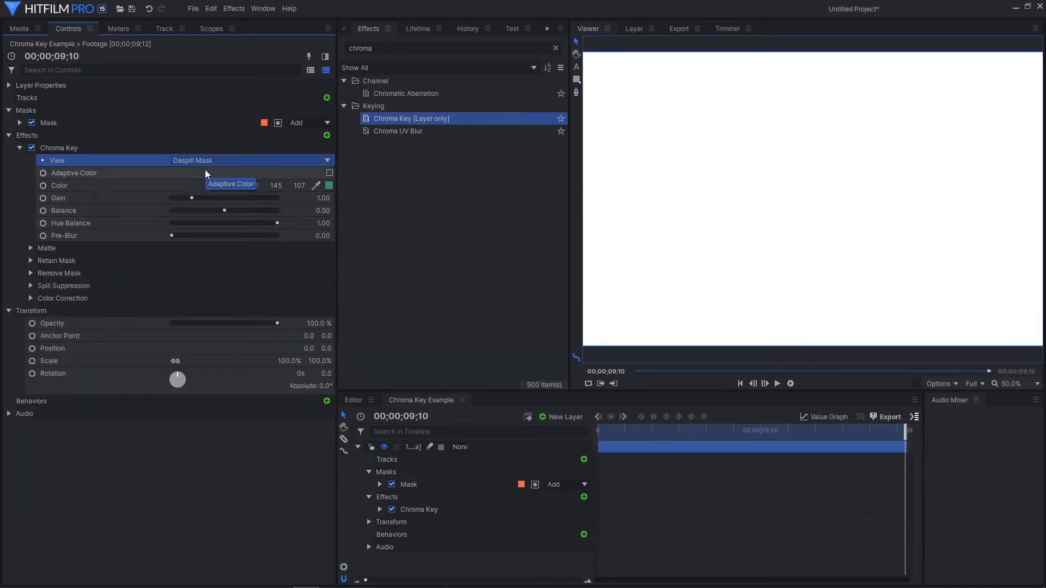
{"action": "left_click", "coordinate": [229, 164]}
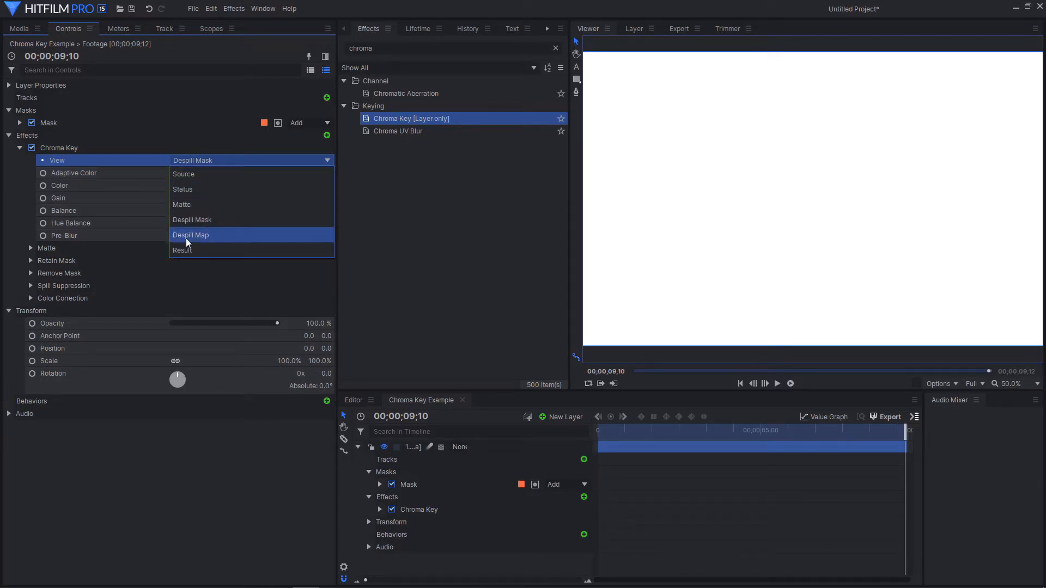
{"action": "left_click", "coordinate": [204, 235]}
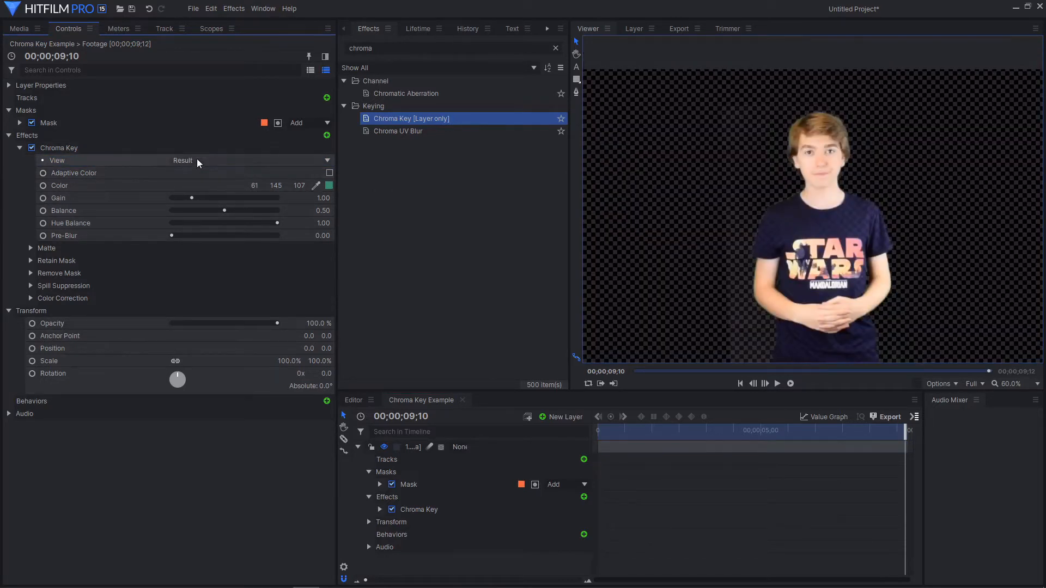
Step: Set the Chroma Key view to Result and scale the viewer to fit the frame
{"action": "left_click", "coordinate": [195, 160]}
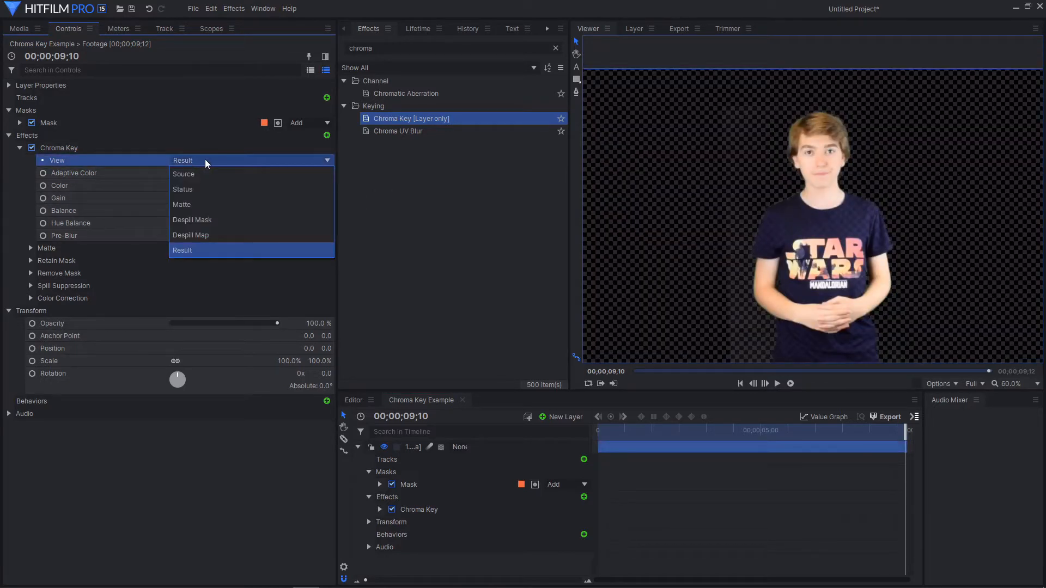
{"action": "left_click", "coordinate": [196, 250]}
{"action": "scroll", "coordinate": [808, 246], "scroll_direction": "down", "scroll_amount": 1}
{"action": "scroll", "coordinate": [809, 246], "scroll_direction": "down", "scroll_amount": 3}
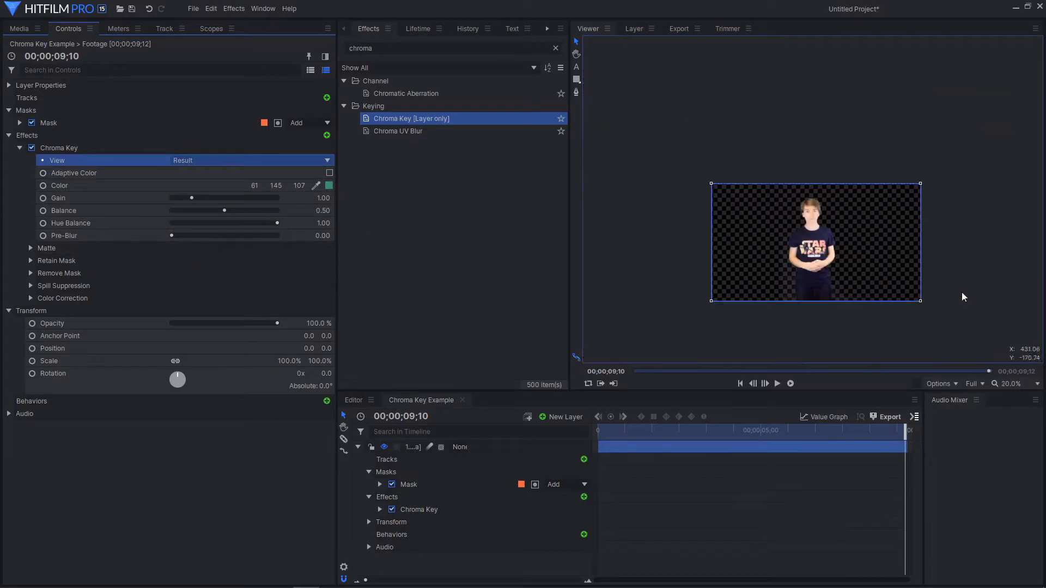
{"action": "left_click", "coordinate": [1035, 384]}
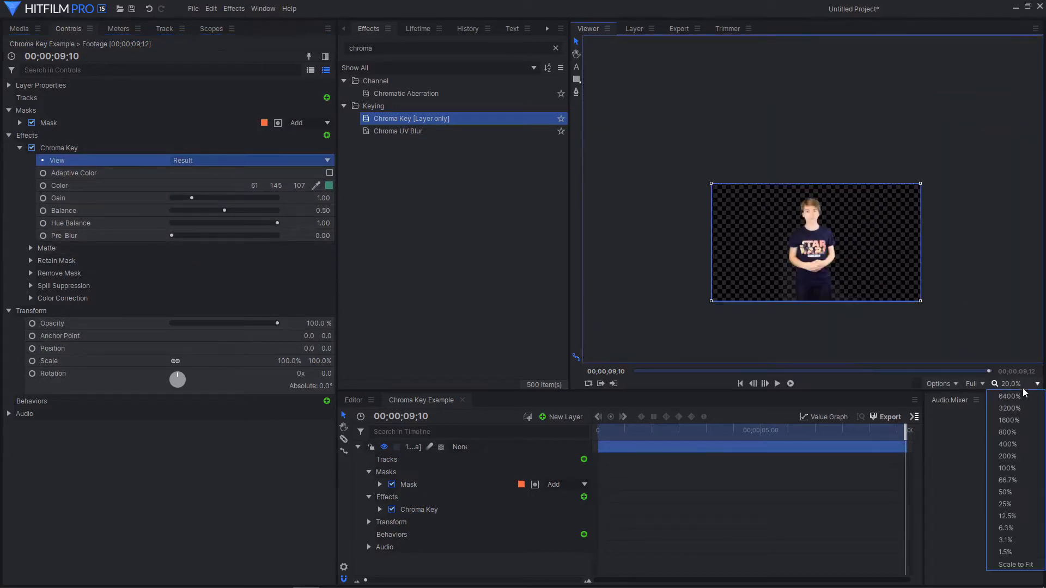
{"action": "left_click", "coordinate": [1011, 562]}
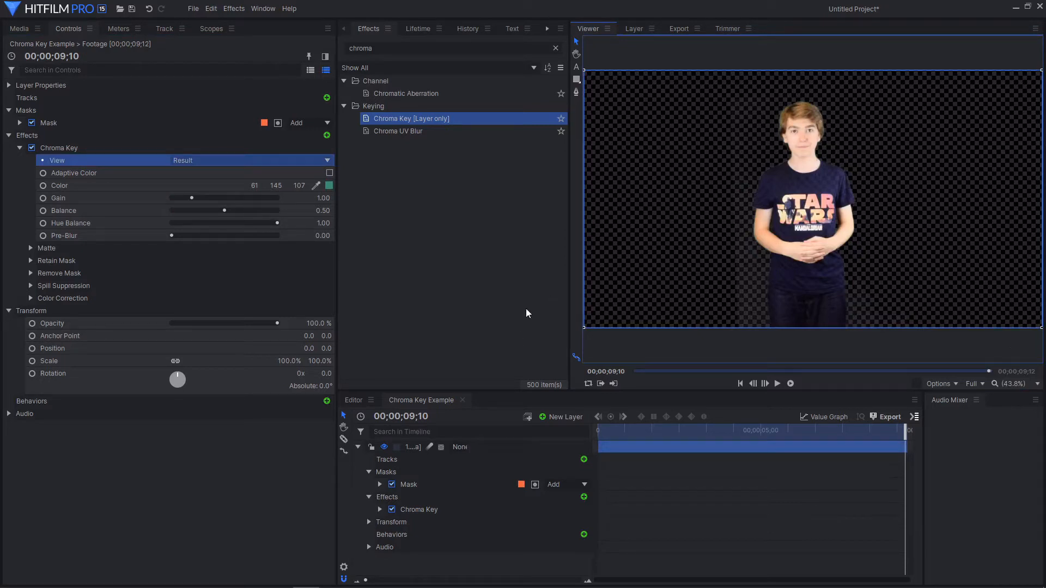
Step: Check the key's Matte view against the footage and return the Chroma Key view to Result
{"action": "left_click", "coordinate": [266, 161]}
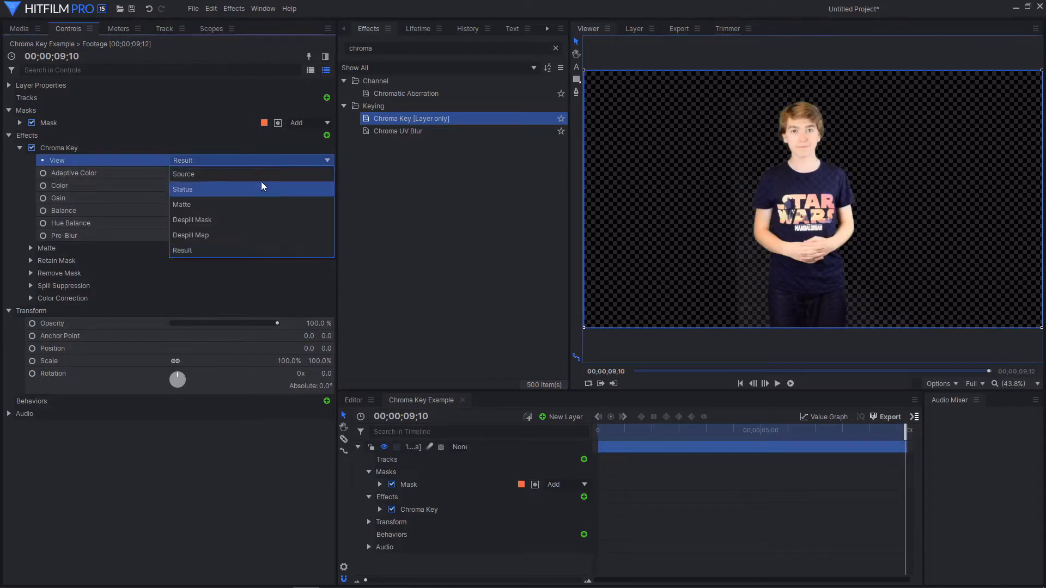
{"action": "left_click", "coordinate": [472, 235]}
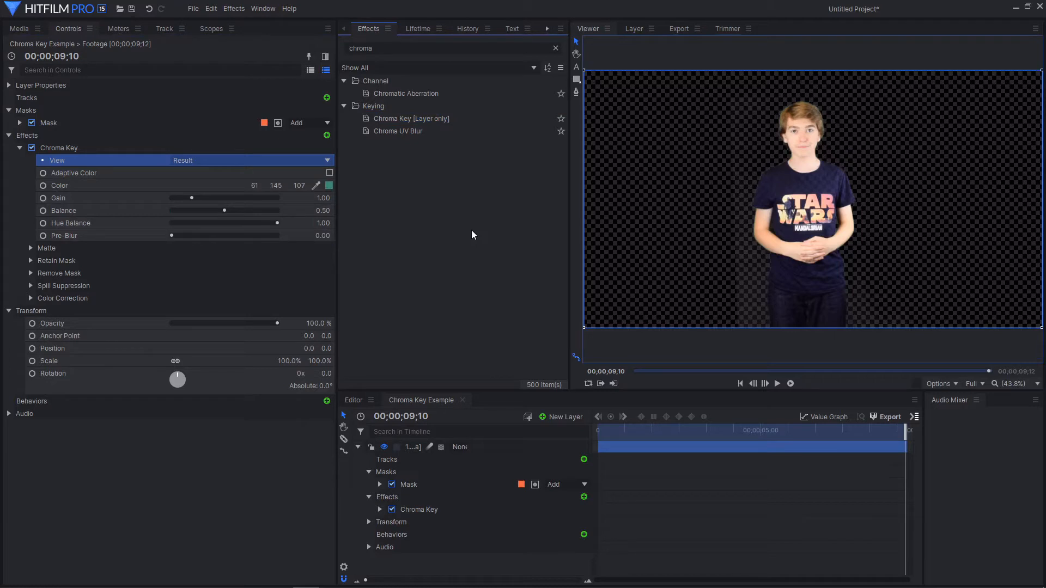
{"action": "left_click", "coordinate": [278, 160]}
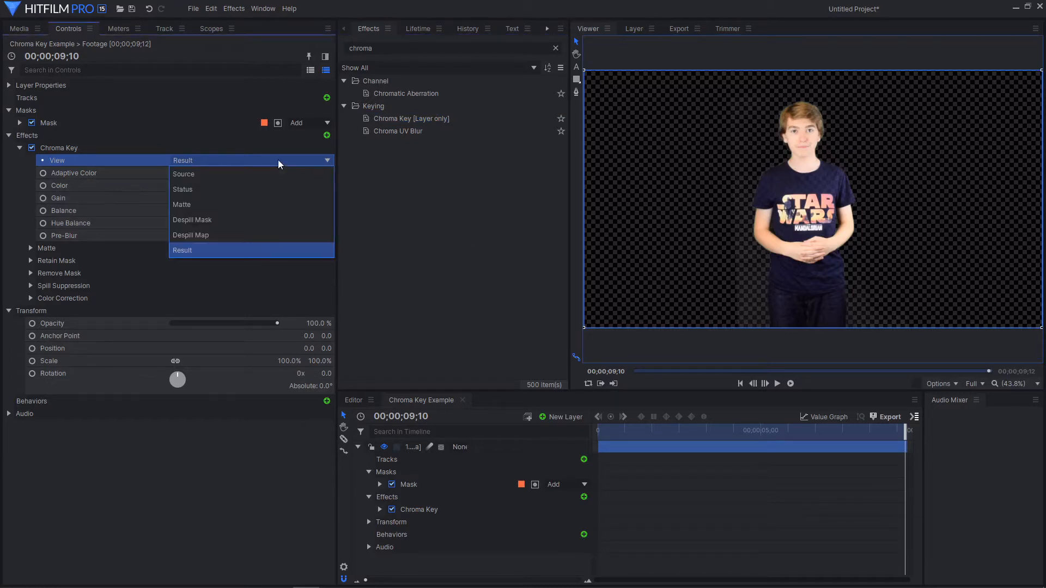
{"action": "left_click", "coordinate": [251, 202]}
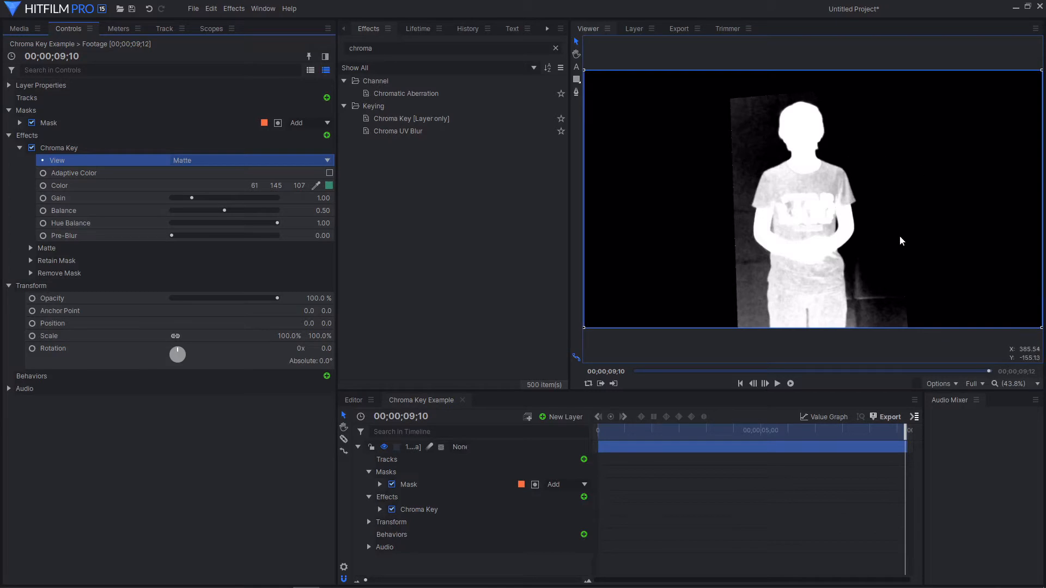
{"action": "left_click", "coordinate": [230, 160]}
{"action": "left_click", "coordinate": [218, 250]}
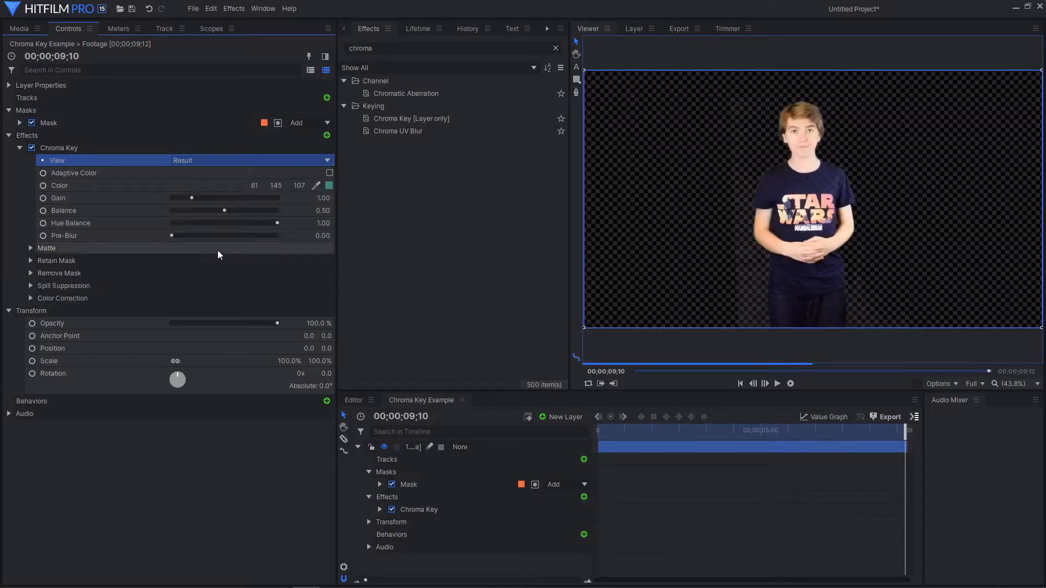
{"action": "left_click", "coordinate": [258, 159]}
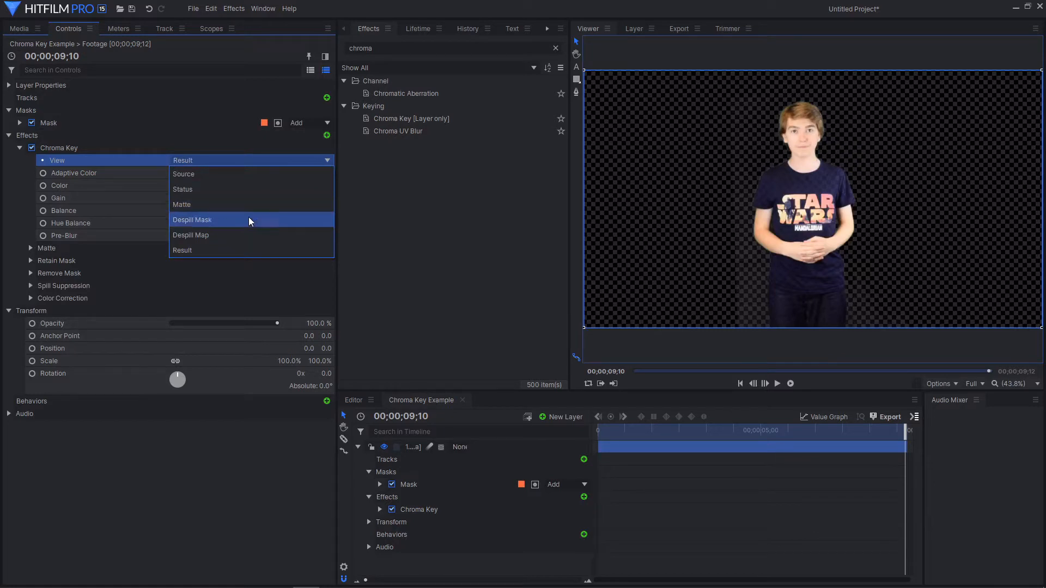
{"action": "left_click", "coordinate": [198, 250]}
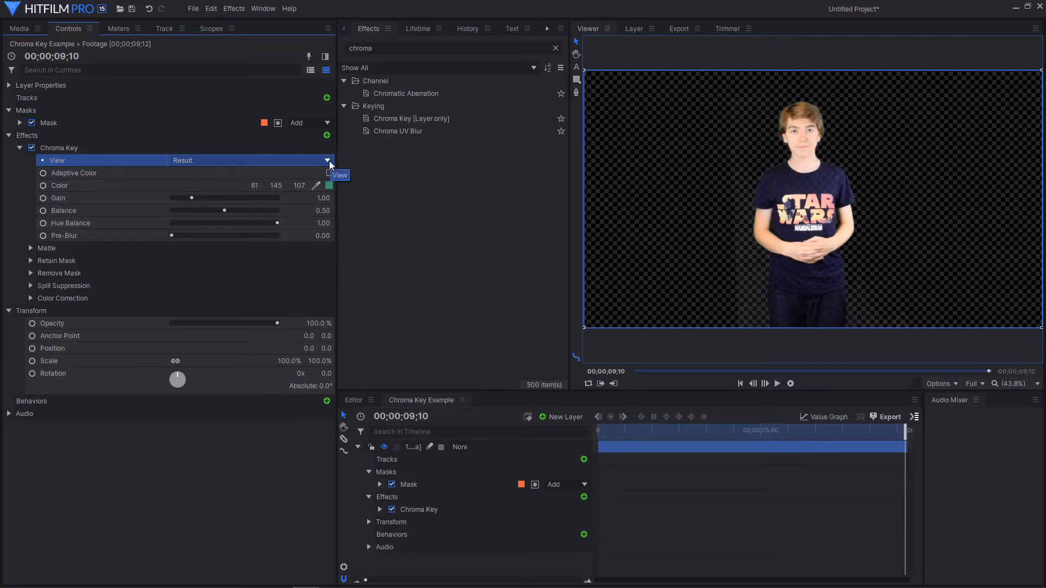
Step: Compare the Chroma Key's Source view with its Result view and inspect the keyed subject's edges
{"action": "left_click", "coordinate": [148, 172]}
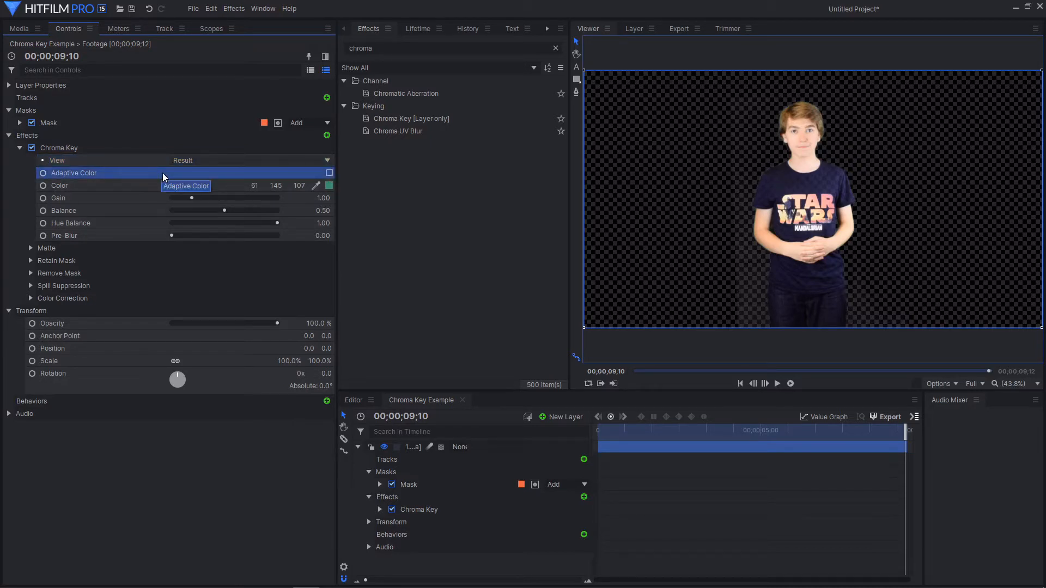
{"action": "left_click", "coordinate": [248, 160]}
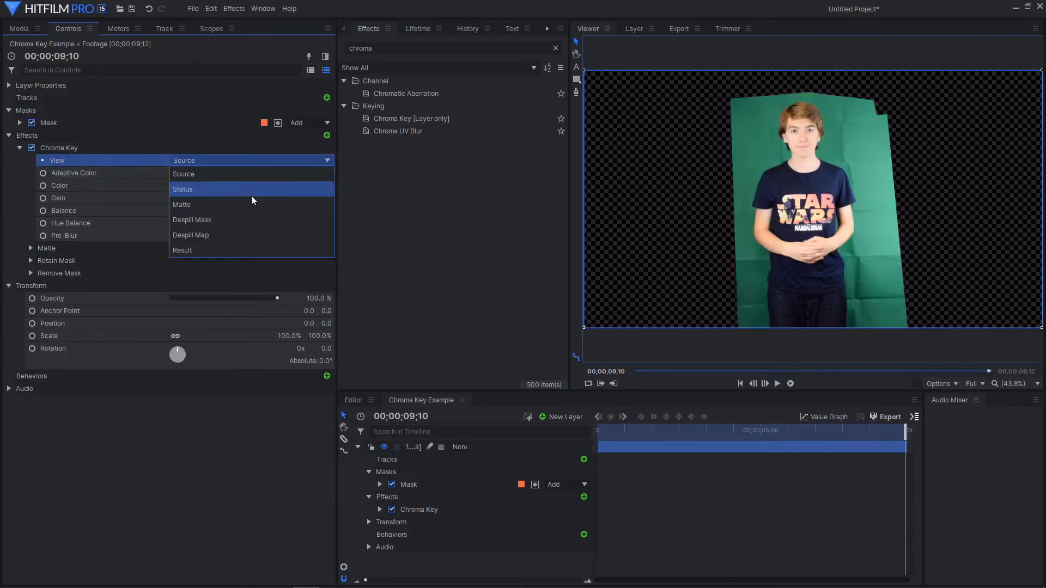
{"action": "left_click", "coordinate": [203, 250]}
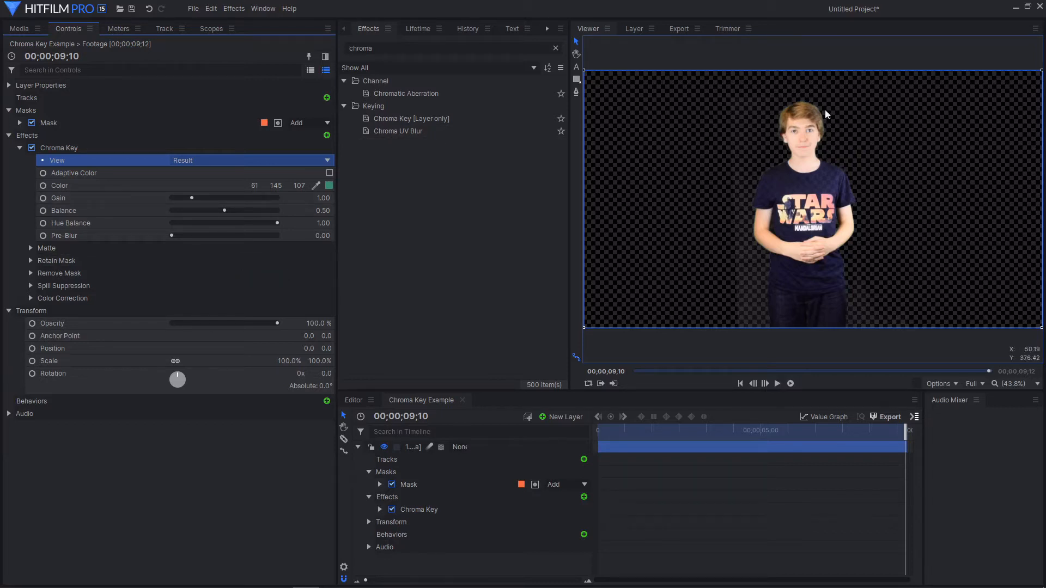
{"action": "scroll", "coordinate": [825, 110], "scroll_direction": "up", "scroll_amount": 4}
{"action": "scroll", "coordinate": [806, 113], "scroll_direction": "down", "scroll_amount": 5}
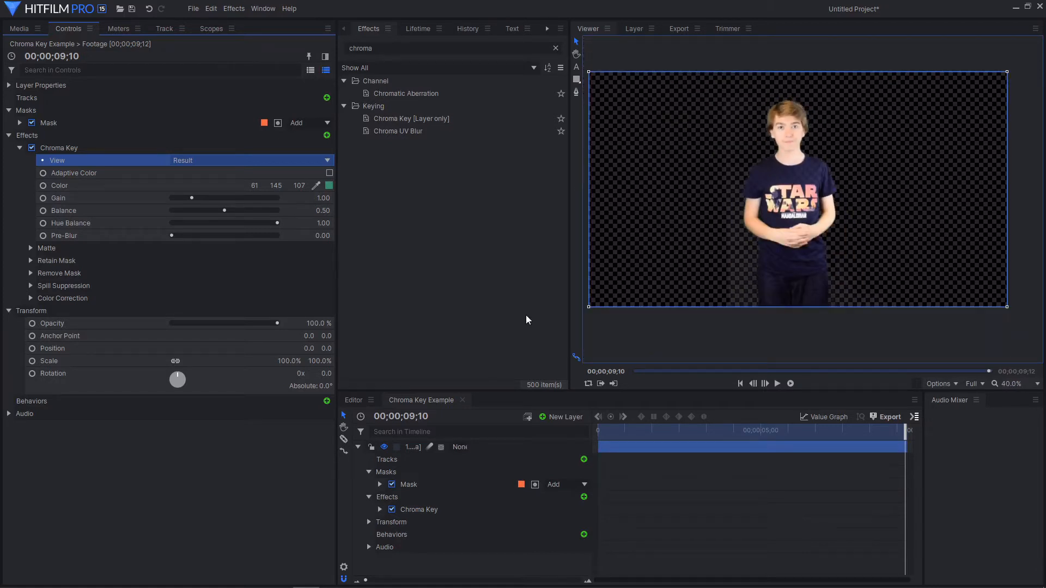
Step: Open the colour selector for the Chroma Key's Color property and close it without choosing another colour
{"action": "left_click", "coordinate": [101, 185]}
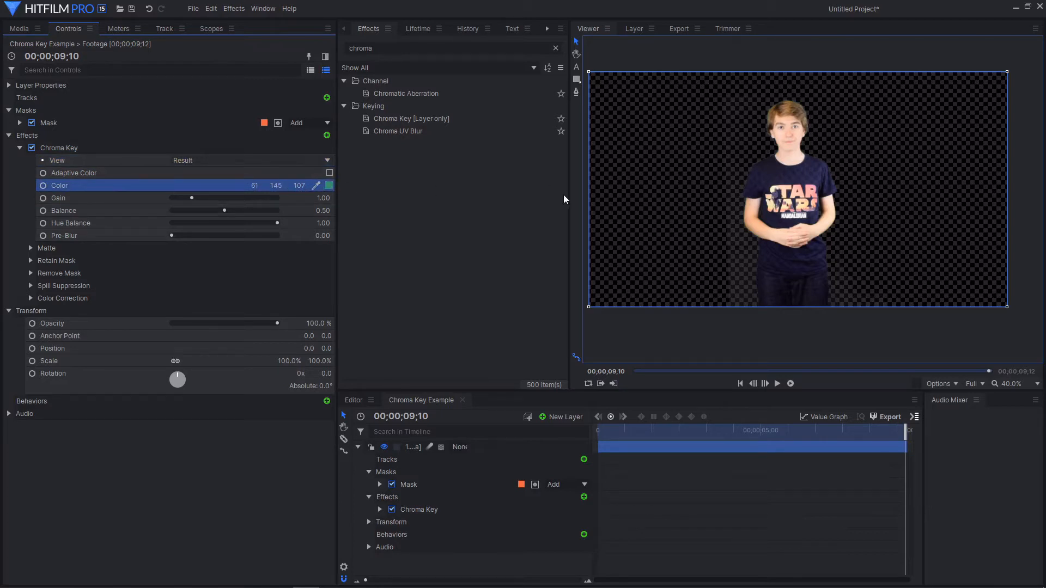
{"action": "left_click", "coordinate": [328, 185]}
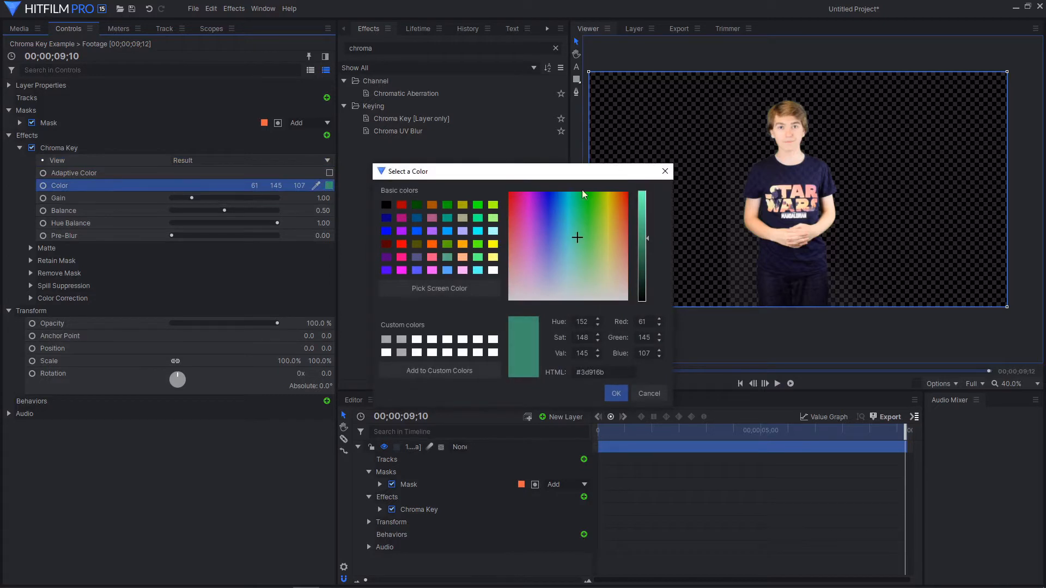
{"action": "left_click", "coordinate": [667, 173]}
{"action": "left_click", "coordinate": [329, 186]}
{"action": "left_click", "coordinate": [660, 173]}
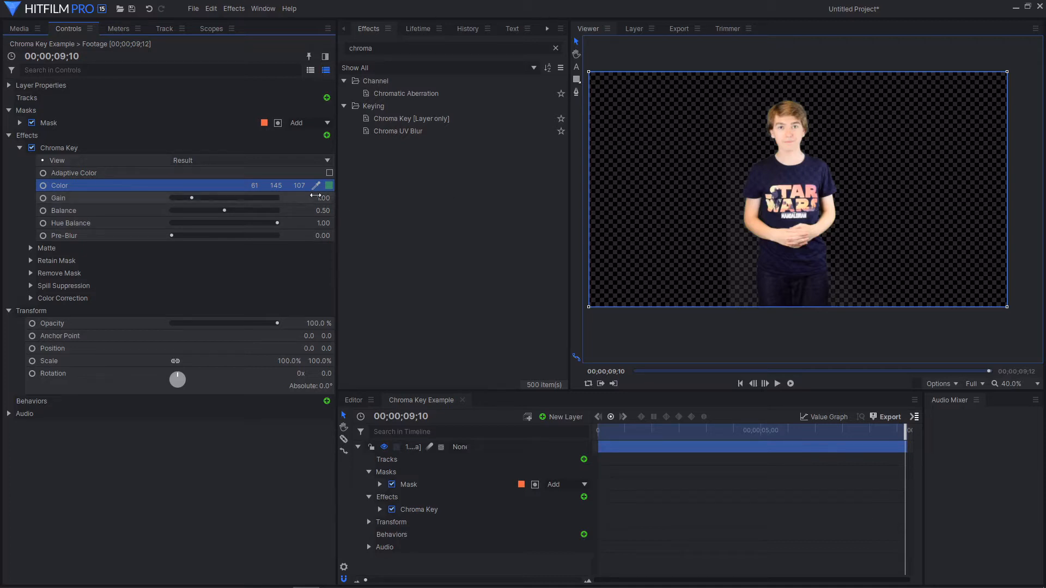
Step: Lower the Chroma Key's Gain to 0.01 and inspect the subject in the viewer
{"action": "left_click_drag", "start_coordinate": [323, 198], "coordinate": [267, 198]}
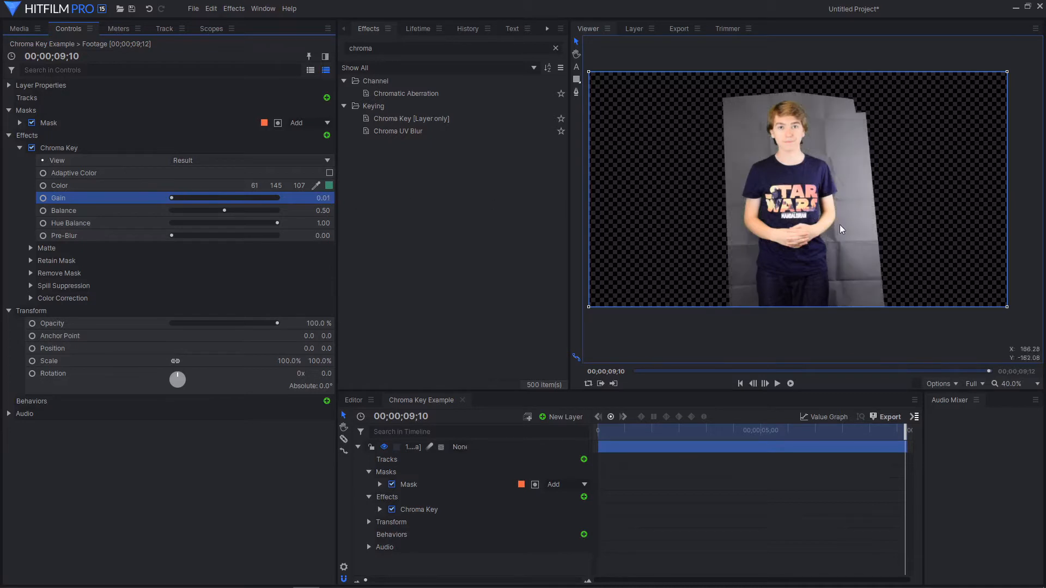
{"action": "scroll", "coordinate": [838, 224], "scroll_direction": "up", "scroll_amount": 3}
{"action": "scroll", "coordinate": [846, 237], "scroll_direction": "down", "scroll_amount": 3}
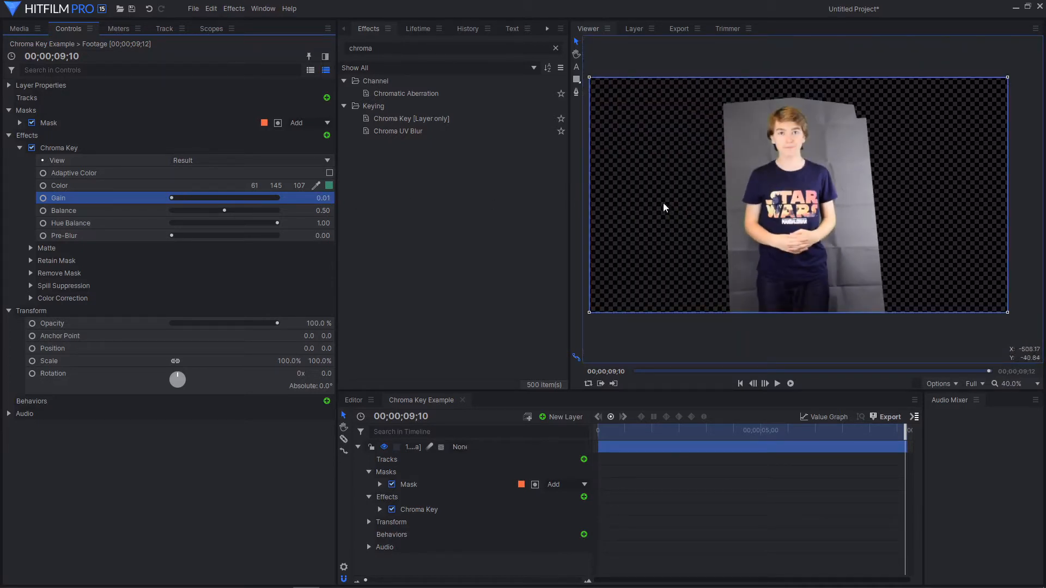
Step: Try Adaptive Color on the Chroma Key and switch it off again
{"action": "left_click", "coordinate": [329, 173]}
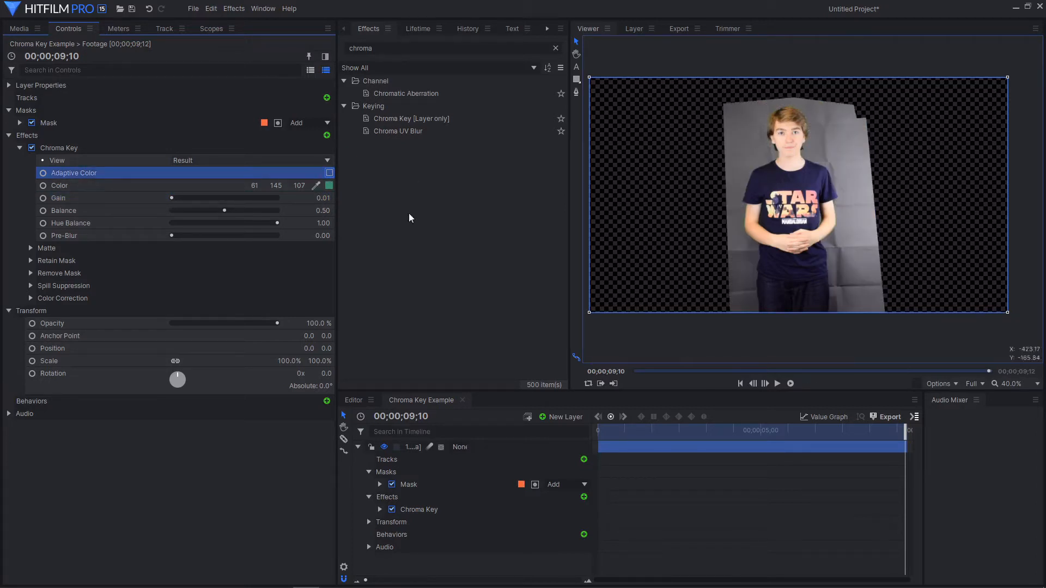
{"action": "left_click", "coordinate": [331, 173]}
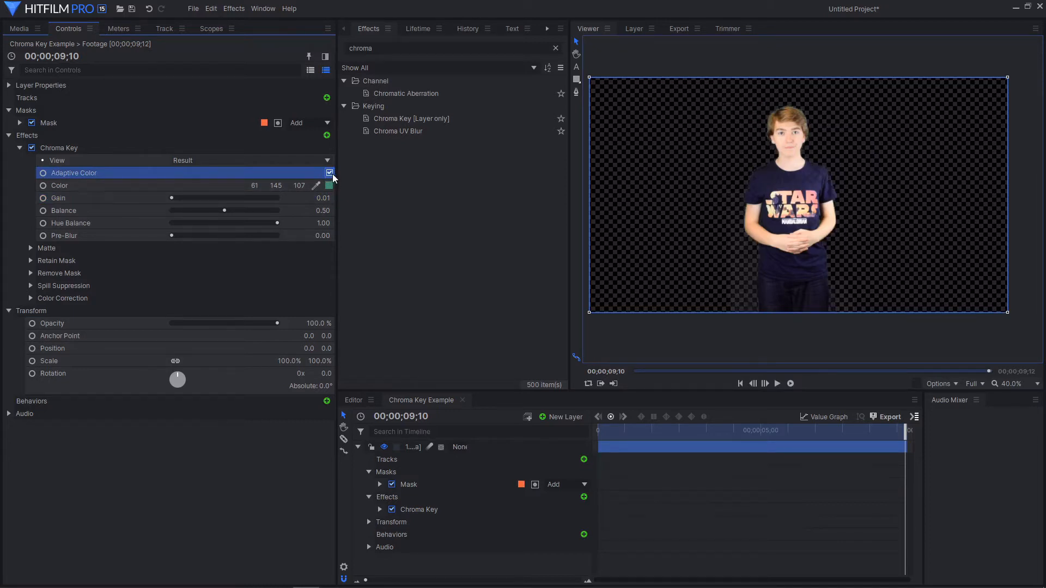
{"action": "left_click", "coordinate": [319, 197]}
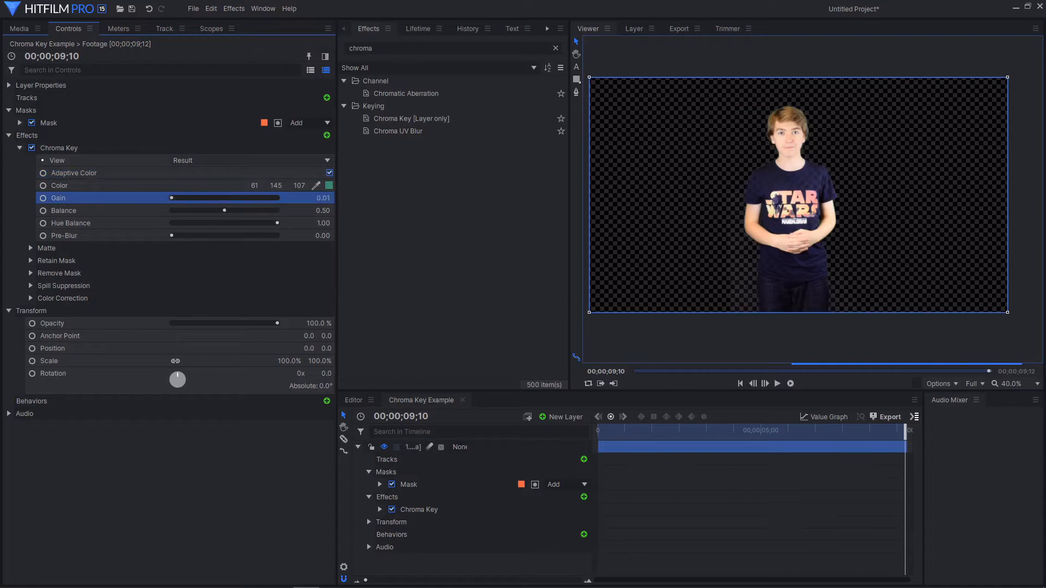
{"action": "left_click", "coordinate": [330, 172]}
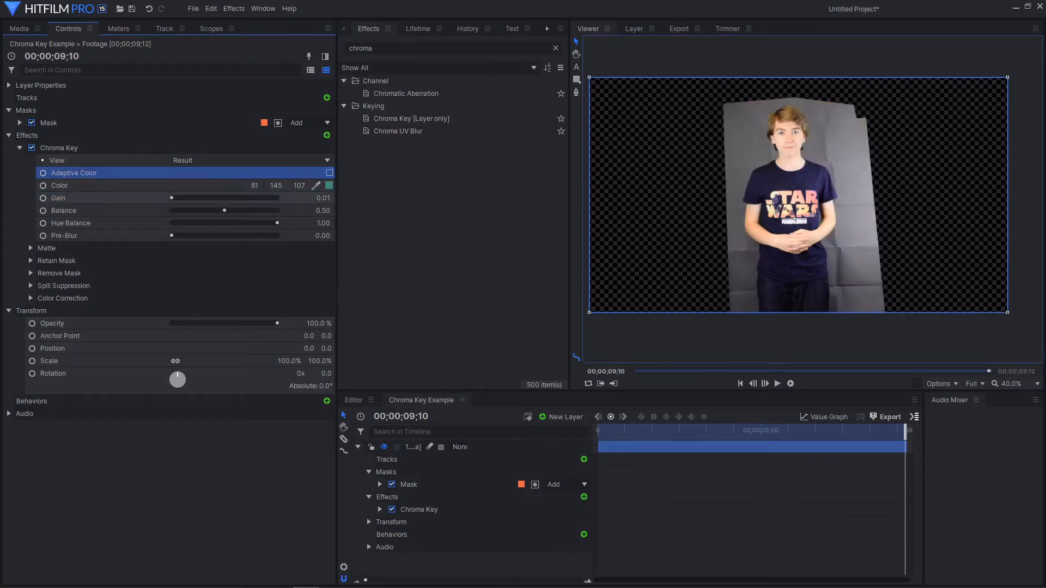
Step: Raise the Chroma Key's Gain to 1.72, checking the background removal in the Matte view
{"action": "left_click_drag", "start_coordinate": [322, 198], "coordinate": [389, 197]}
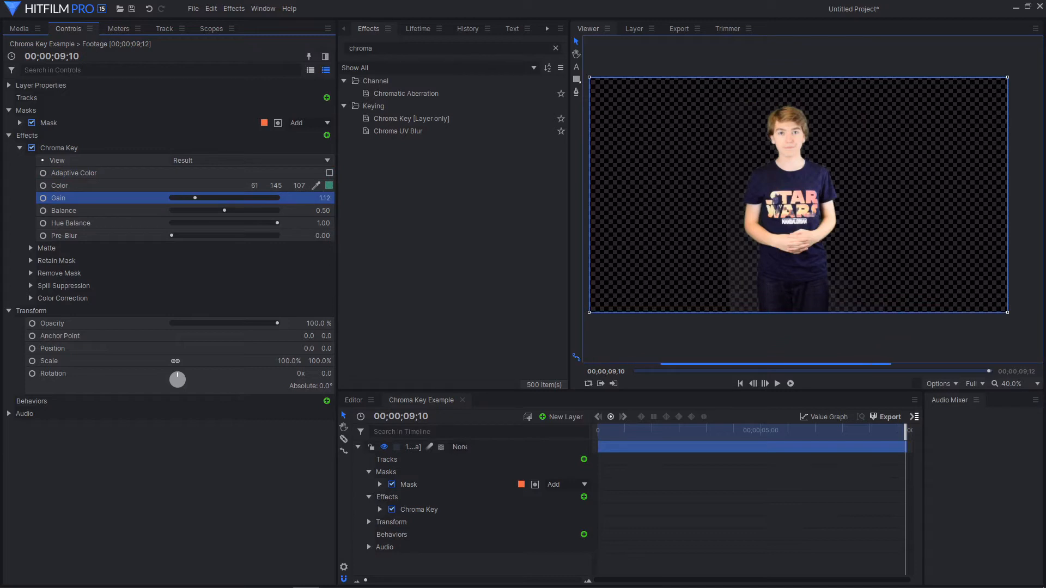
{"action": "left_click", "coordinate": [294, 161]}
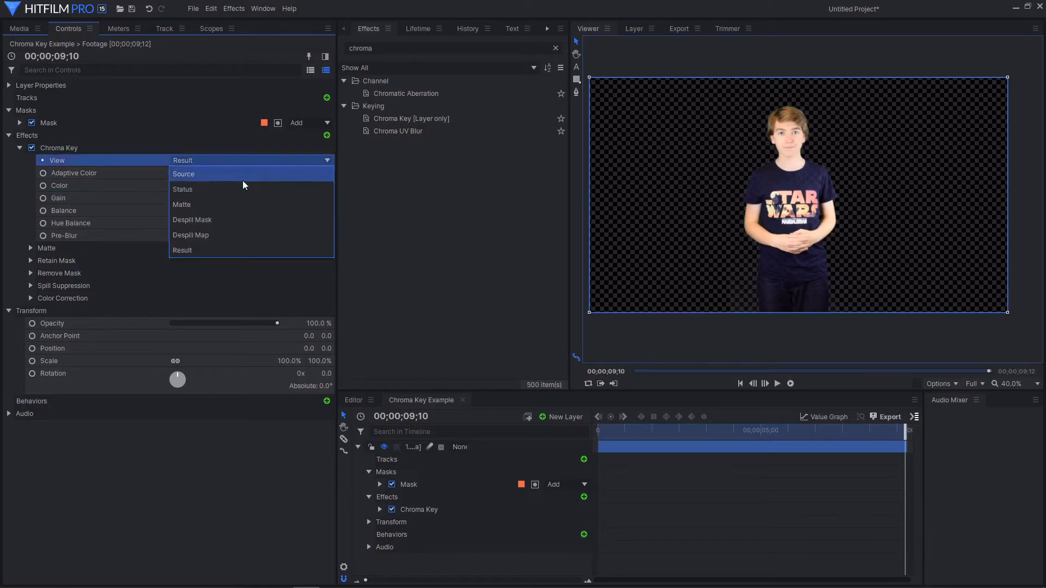
{"action": "left_click", "coordinate": [217, 211]}
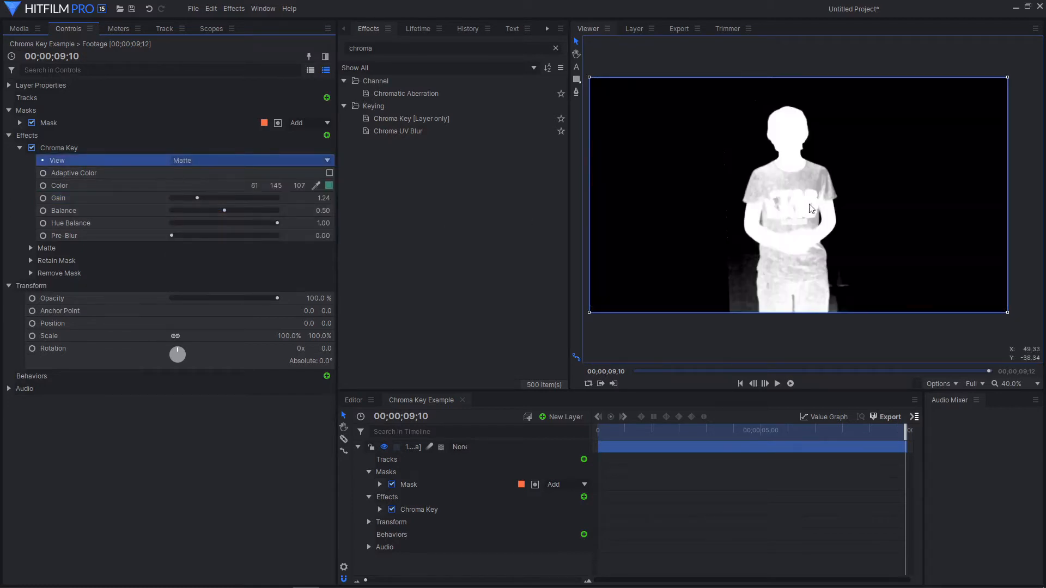
{"action": "left_click_drag", "start_coordinate": [323, 198], "coordinate": [350, 197]}
{"action": "scroll", "coordinate": [723, 210], "scroll_direction": "down", "scroll_amount": 3}
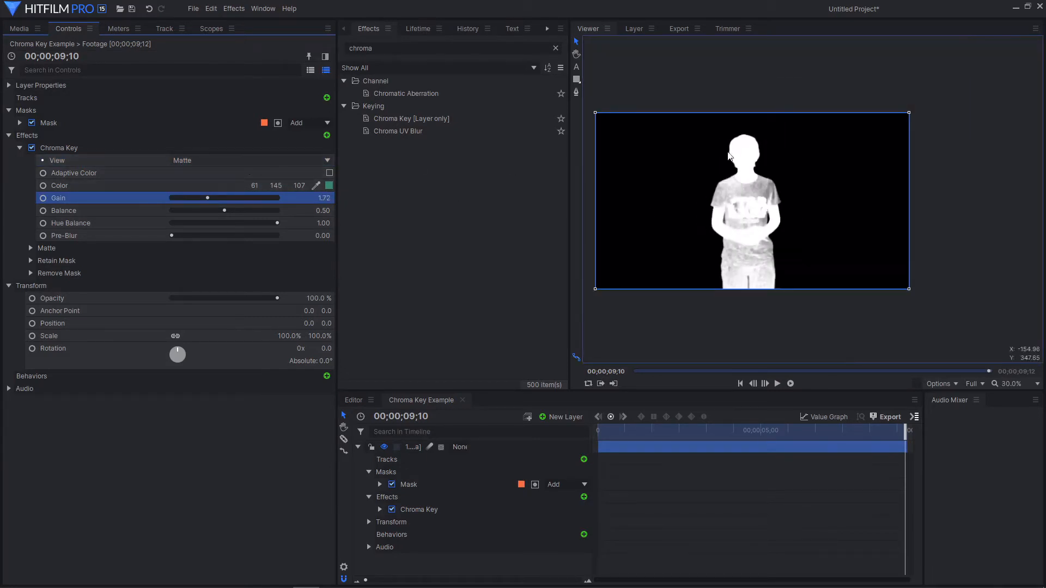
{"action": "scroll", "coordinate": [741, 181], "scroll_direction": "up", "scroll_amount": 2}
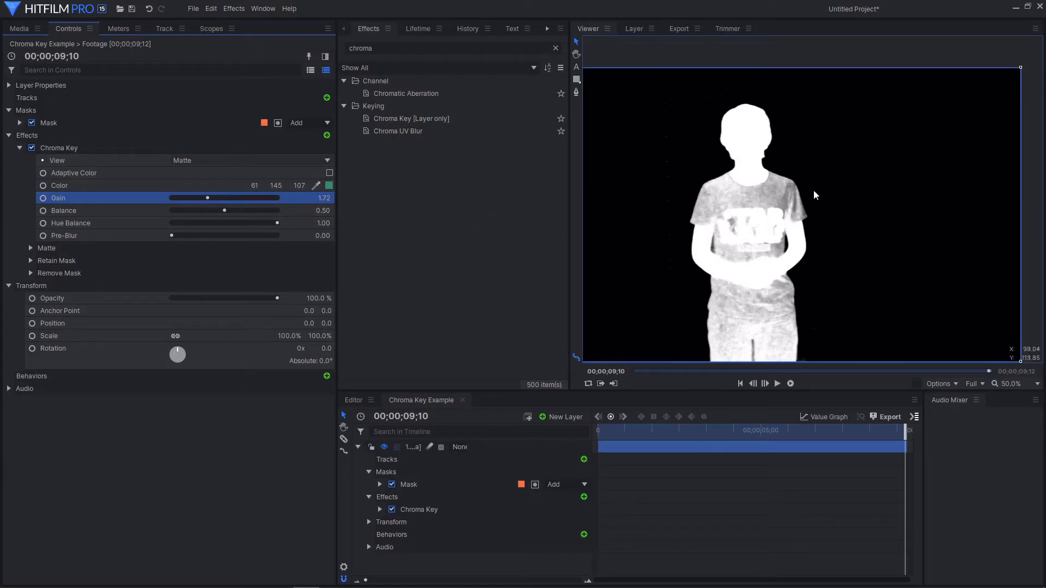
Step: Check the Source view, raise the Chroma Key's Balance to 0.69 and set the view to Result
{"action": "left_click", "coordinate": [229, 162]}
{"action": "left_click", "coordinate": [219, 173]}
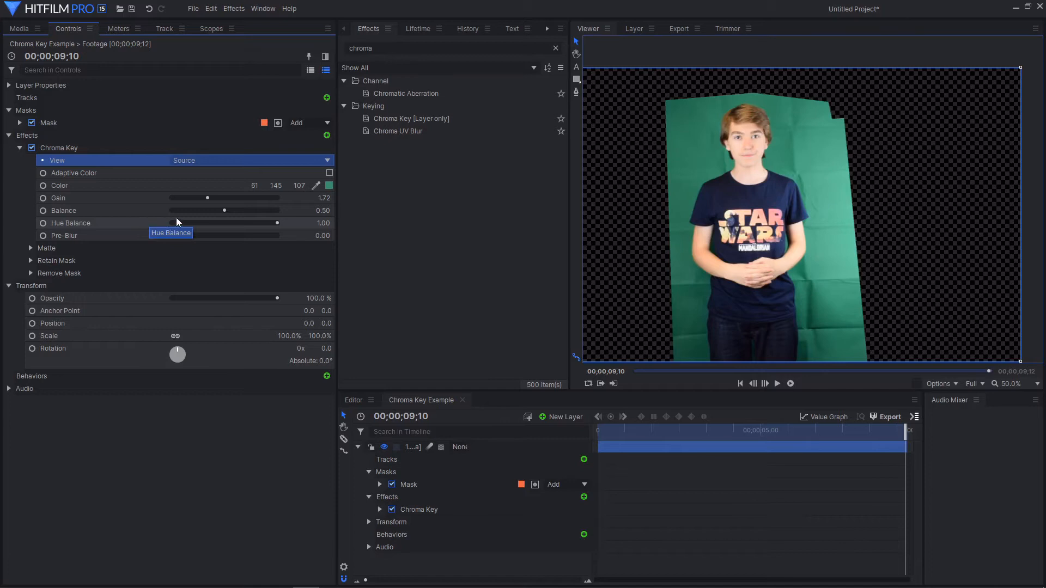
{"action": "left_click_drag", "start_coordinate": [222, 210], "coordinate": [243, 210]}
{"action": "left_click", "coordinate": [207, 160]}
{"action": "left_click", "coordinate": [180, 250]}
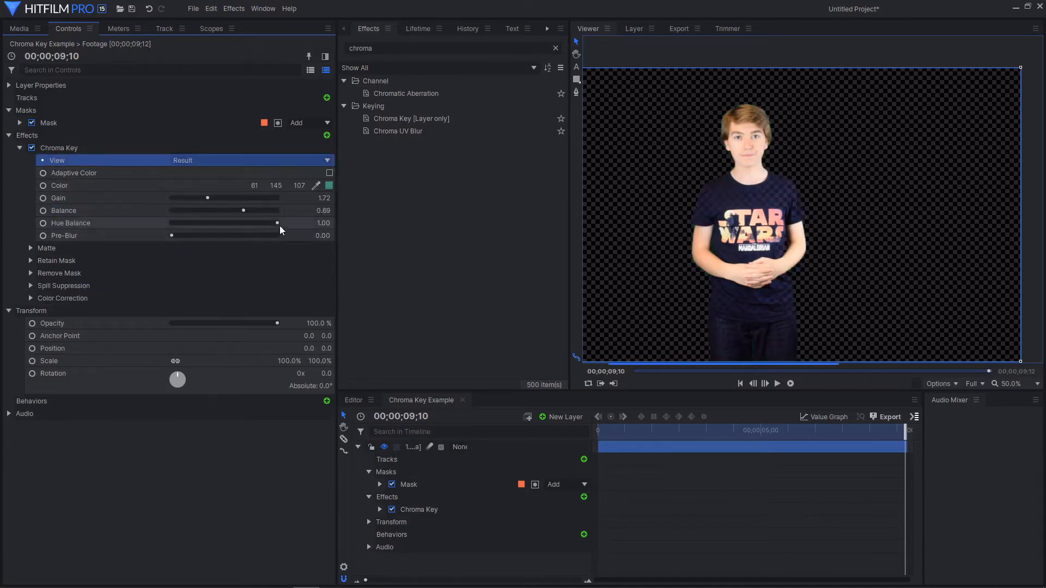
Step: Lower the Chroma Key's Balance to 0.00 and inspect the subject's edges up close
{"action": "left_click_drag", "start_coordinate": [244, 210], "coordinate": [134, 225]}
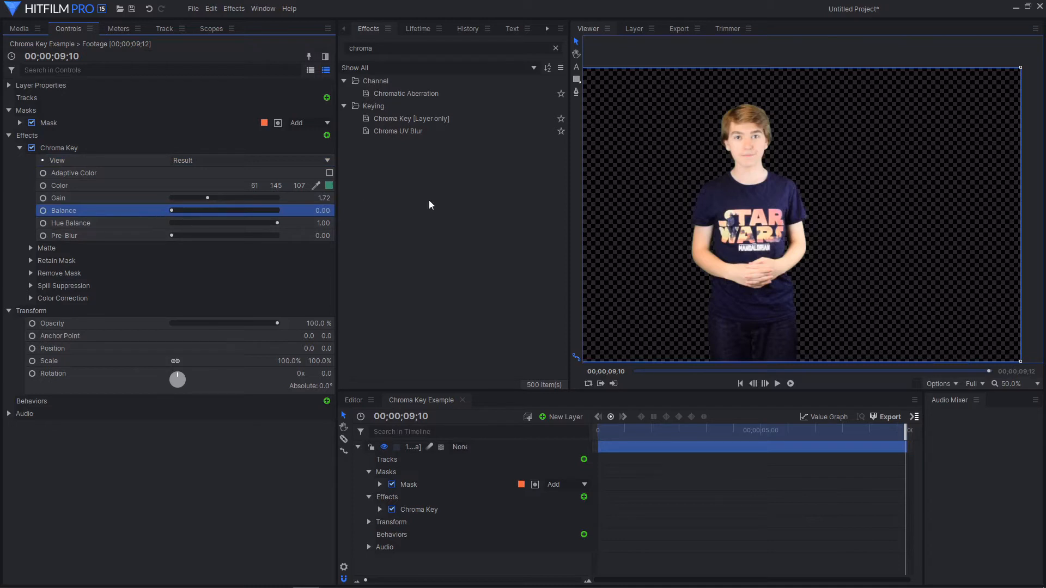
{"action": "scroll", "coordinate": [808, 255], "scroll_direction": "down", "scroll_amount": 1}
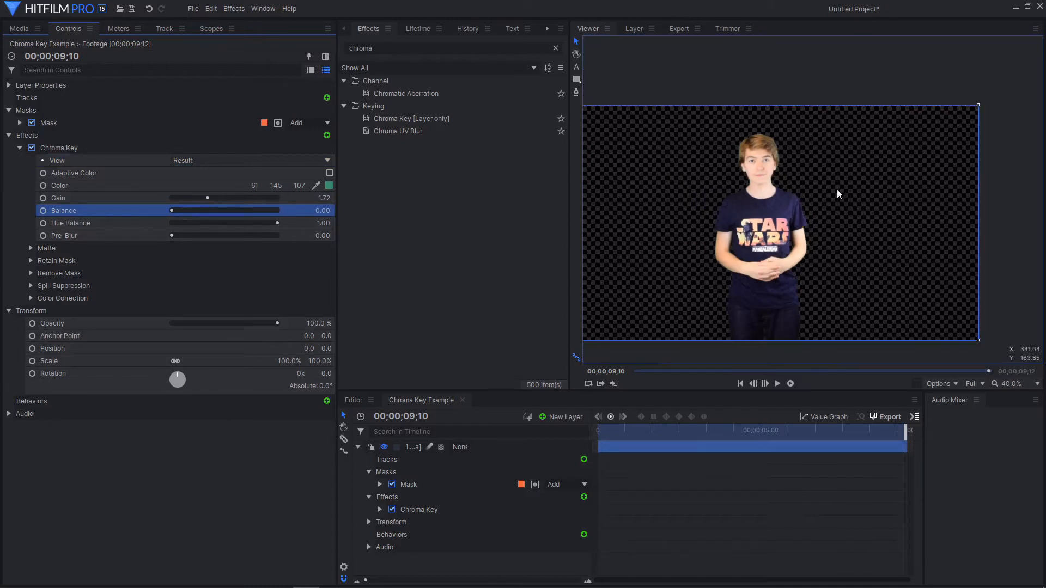
{"action": "scroll", "coordinate": [777, 236], "scroll_direction": "up", "scroll_amount": 4}
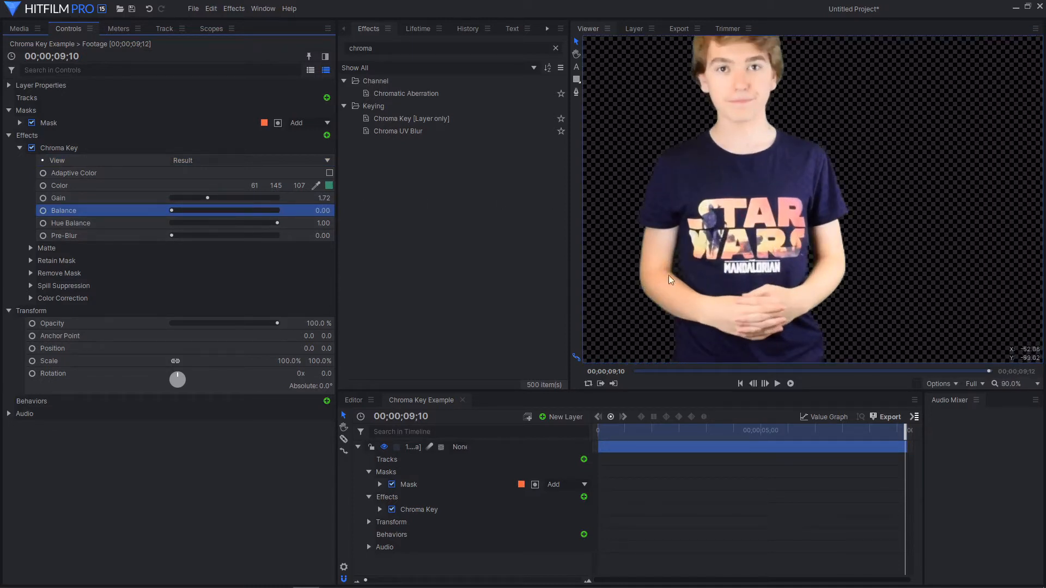
Step: Set the Chroma Key's Hue Balance to 0.58 and inspect the keyed subject
{"action": "left_click_drag", "start_coordinate": [172, 211], "coordinate": [241, 220]}
{"action": "scroll", "coordinate": [688, 227], "scroll_direction": "down", "scroll_amount": 3}
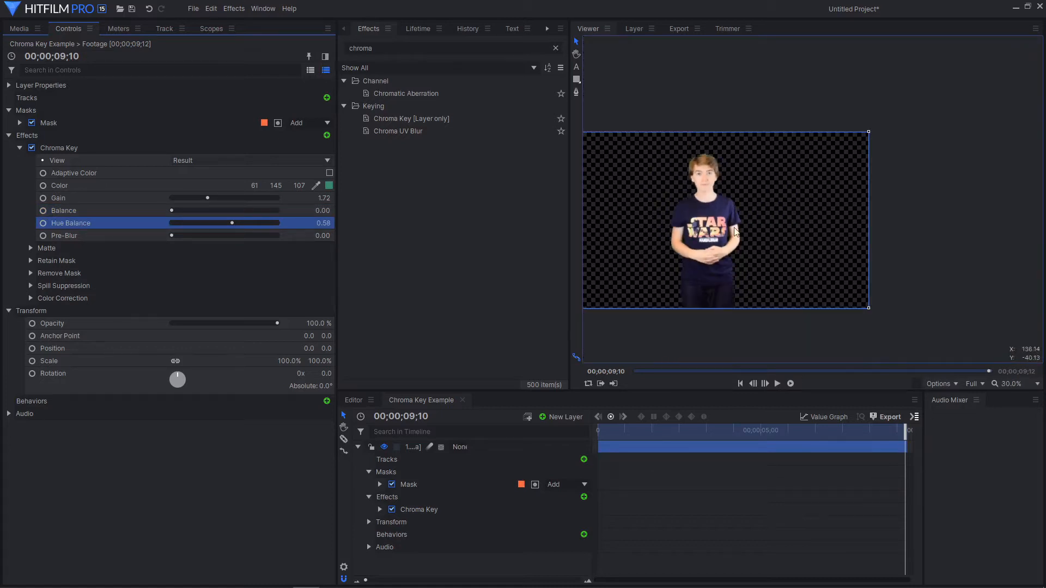
{"action": "scroll", "coordinate": [717, 226], "scroll_direction": "up", "scroll_amount": 3}
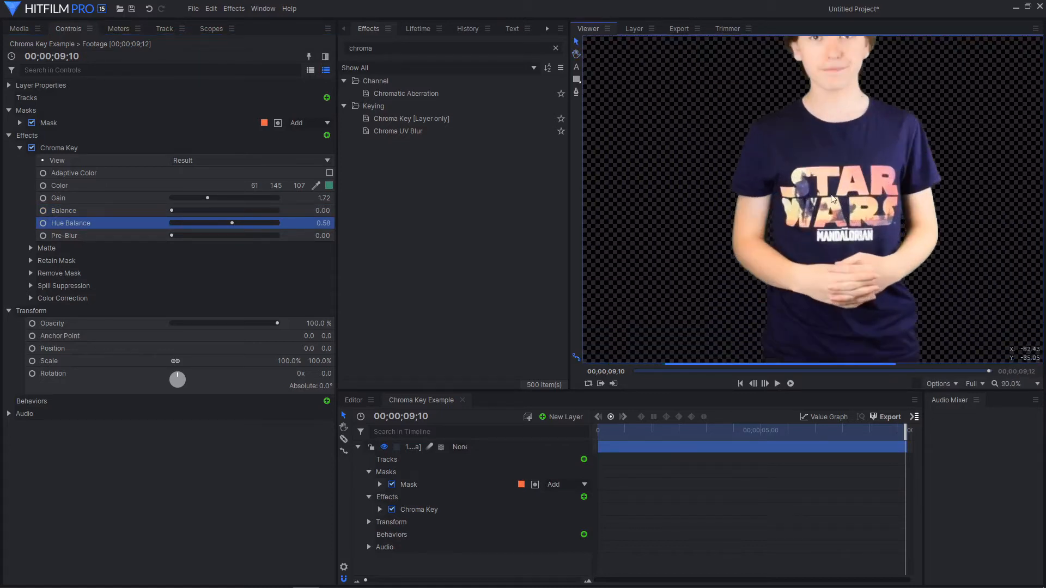
{"action": "scroll", "coordinate": [831, 199], "scroll_direction": "down", "scroll_amount": 2}
Step: Set the Chroma Key view to Matte, examine the silhouette and adjust the Hue Balance to 0.61
{"action": "left_click", "coordinate": [238, 161]}
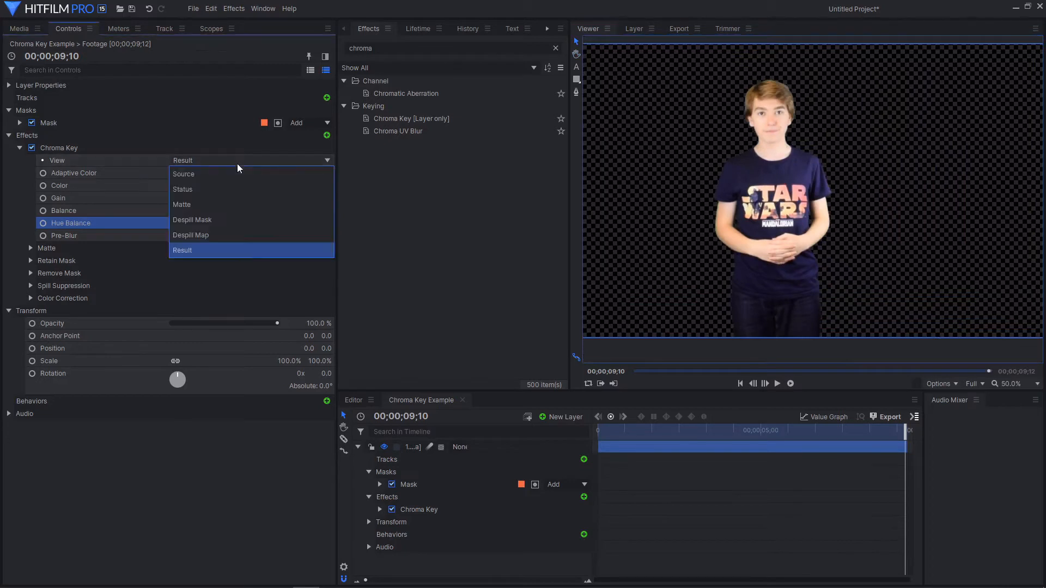
{"action": "left_click", "coordinate": [188, 203]}
{"action": "scroll", "coordinate": [762, 286], "scroll_direction": "up", "scroll_amount": 2}
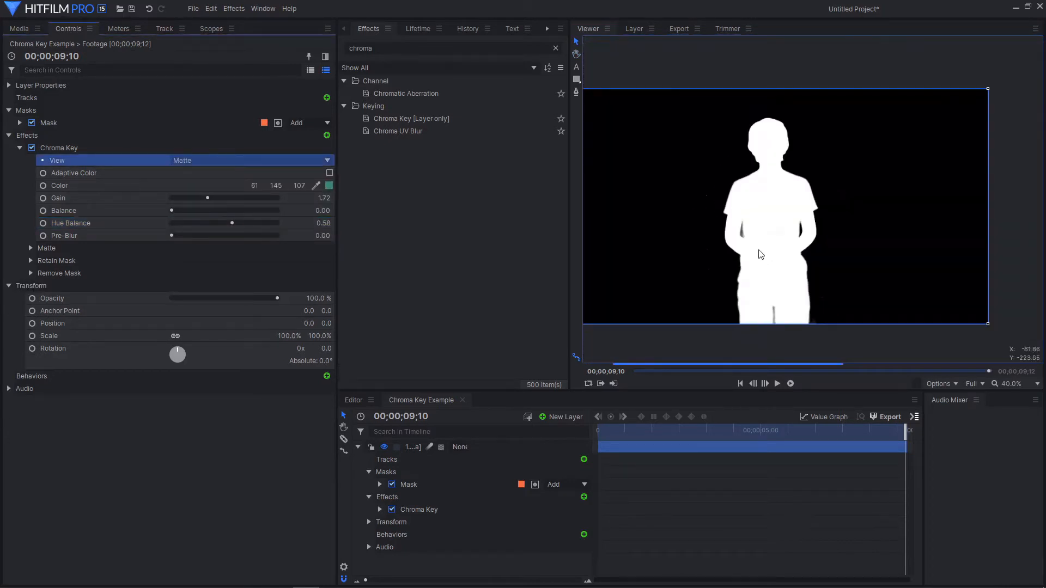
{"action": "scroll", "coordinate": [770, 234], "scroll_direction": "down", "scroll_amount": 3}
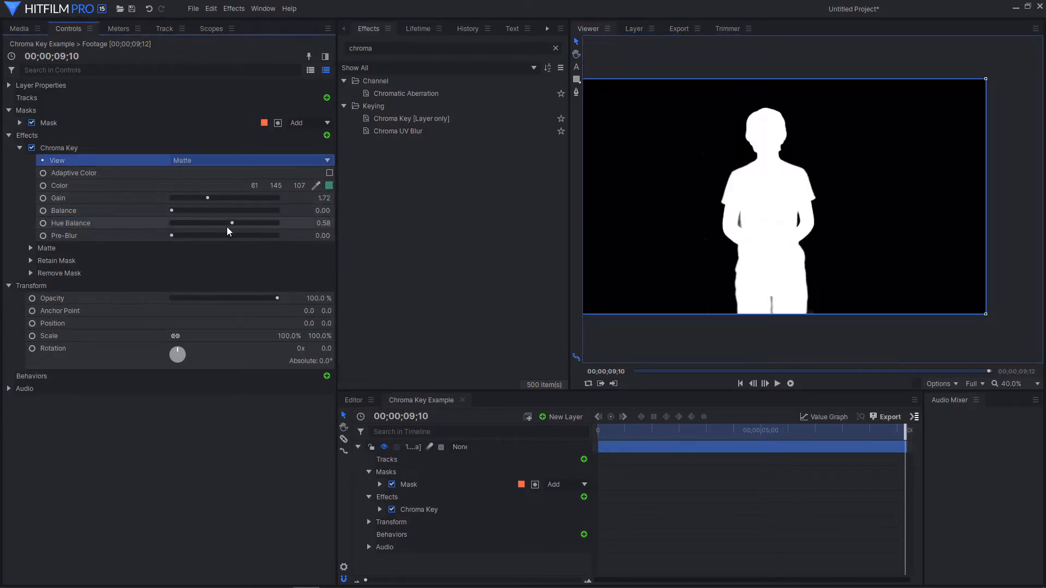
{"action": "mouse_move", "coordinate": [231, 223]}
{"action": "left_mouse_down"}
{"action": "mouse_move", "coordinate": [262, 224]}
{"action": "mouse_move", "coordinate": [235, 225]}
{"action": "left_mouse_up"}
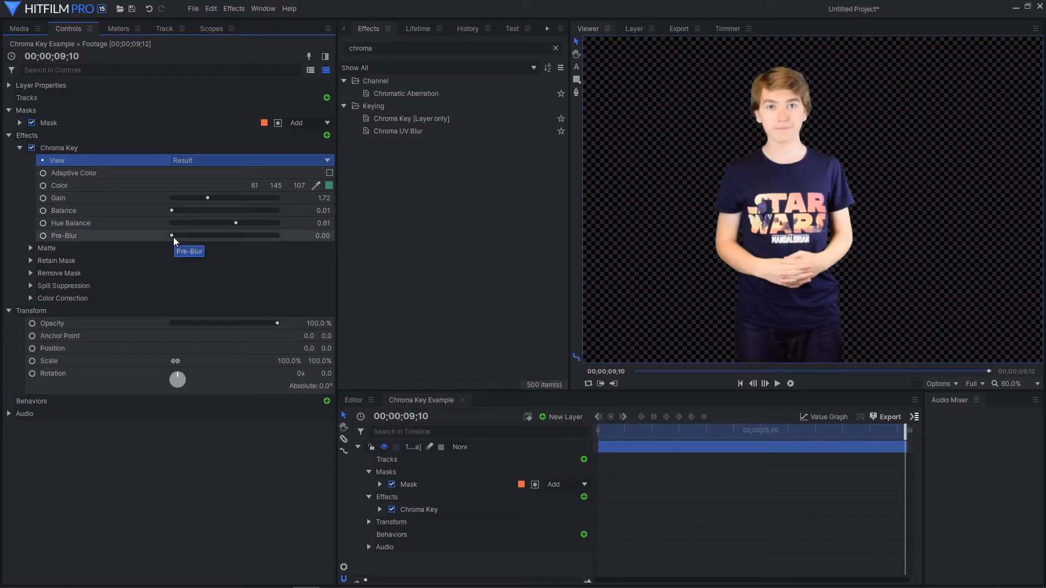
Step: Try out the Chroma Key's Pre-Blur and return it to 0.00
{"action": "left_click_drag", "start_coordinate": [177, 236], "coordinate": [155, 234]}
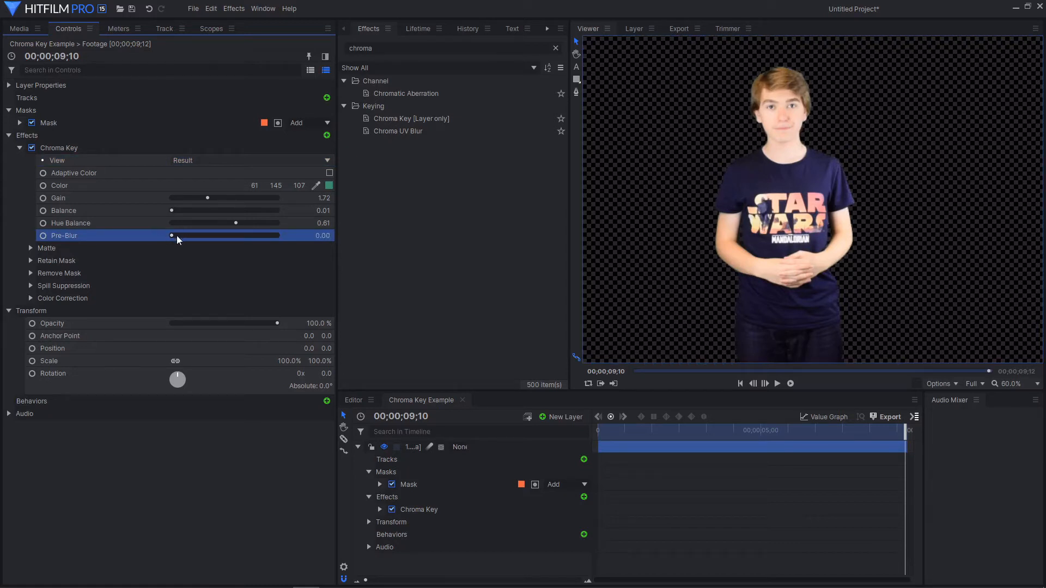
{"action": "left_click_drag", "start_coordinate": [177, 236], "coordinate": [153, 240]}
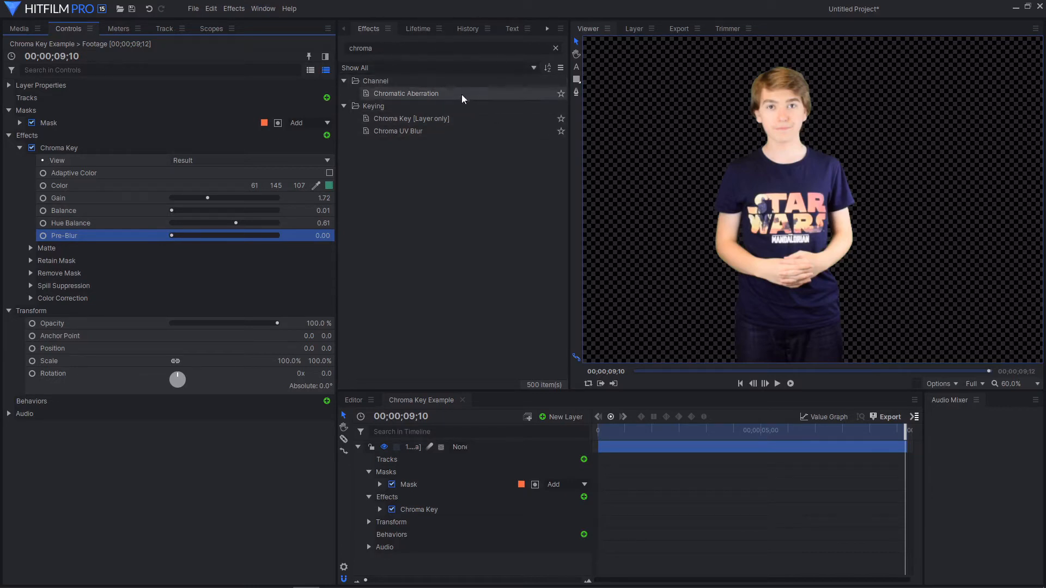
{"action": "mouse_move", "coordinate": [321, 236]}
{"action": "left_mouse_down"}
{"action": "mouse_move", "coordinate": [339, 236]}
{"action": "mouse_move", "coordinate": [321, 236]}
{"action": "left_mouse_up"}
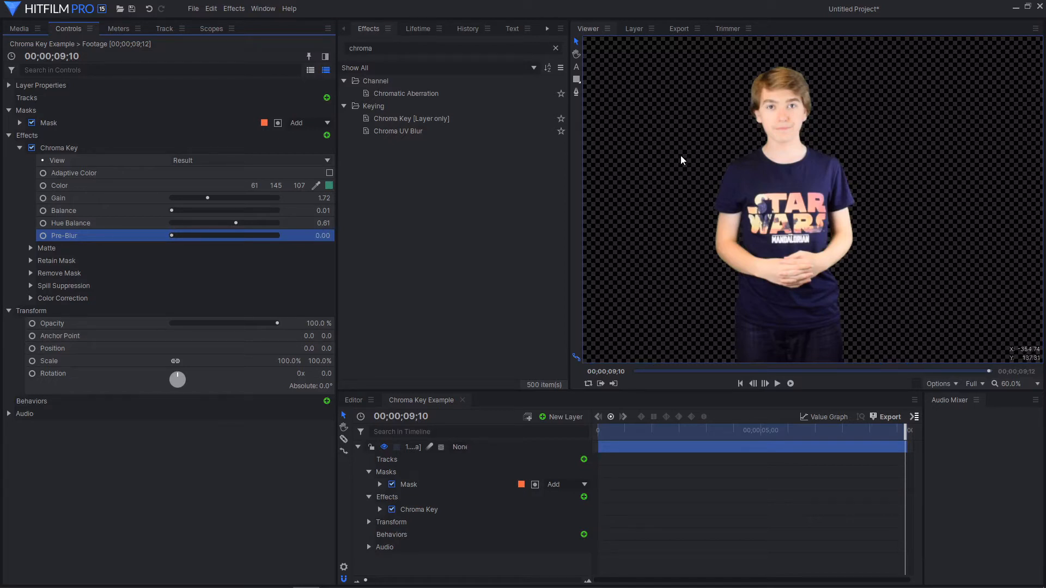
Step: Expand the Chroma Key's Matte settings and set its Balance to 0.28 and Gain to 0.95
{"action": "left_click", "coordinate": [99, 250]}
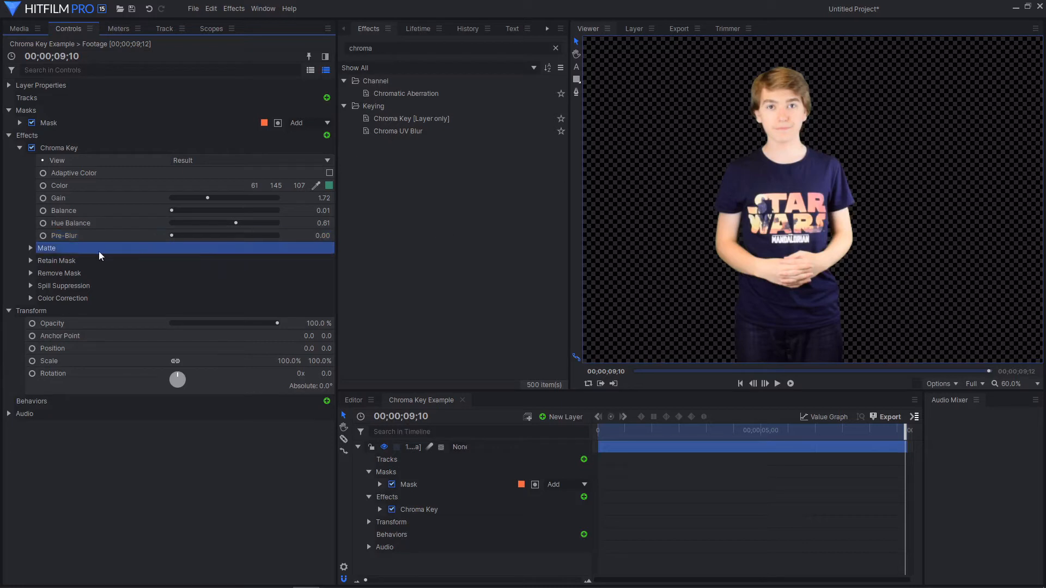
{"action": "left_click", "coordinate": [31, 248]}
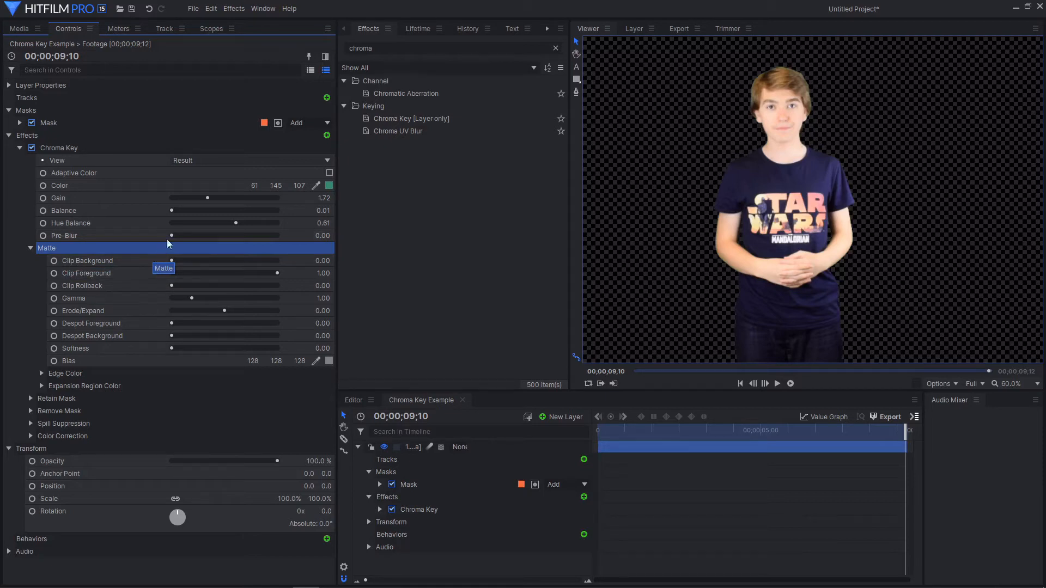
{"action": "left_click_drag", "start_coordinate": [175, 212], "coordinate": [190, 195]}
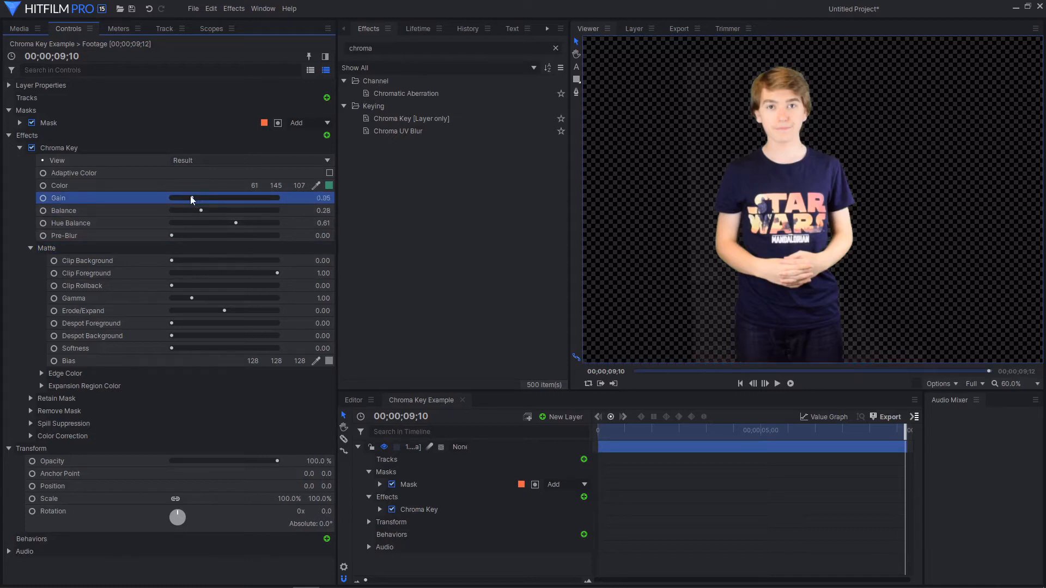
Step: Set the Chroma Key's Gain to 1.00, Balance to 0.36 and Hue Balance to 0.49
{"action": "mouse_move", "coordinate": [229, 226]}
{"action": "left_mouse_down"}
{"action": "mouse_move", "coordinate": [209, 211]}
{"action": "mouse_move", "coordinate": [223, 224]}
{"action": "left_mouse_up"}
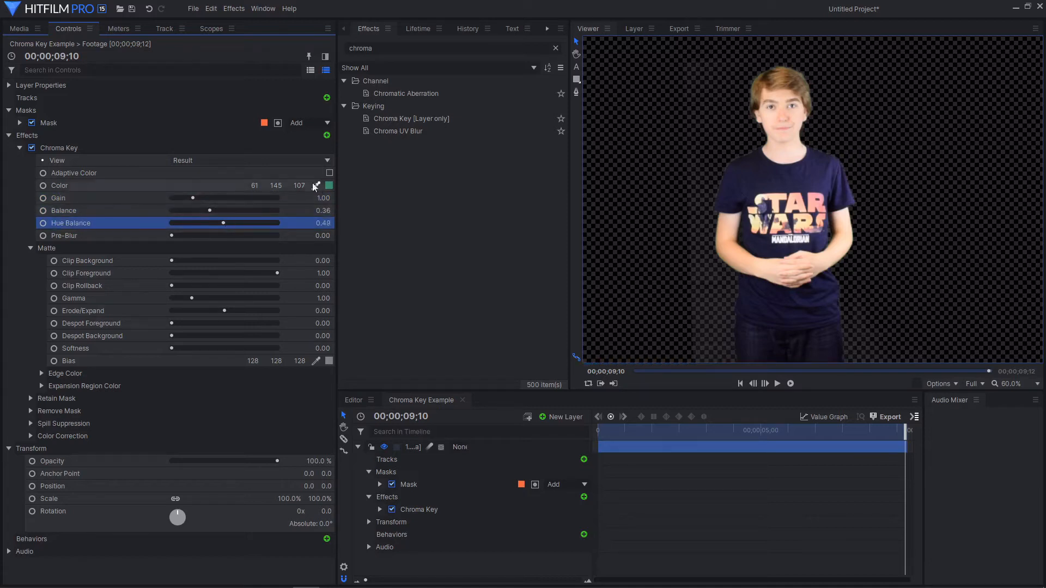
{"action": "left_click", "coordinate": [121, 213]}
{"action": "left_click", "coordinate": [109, 223]}
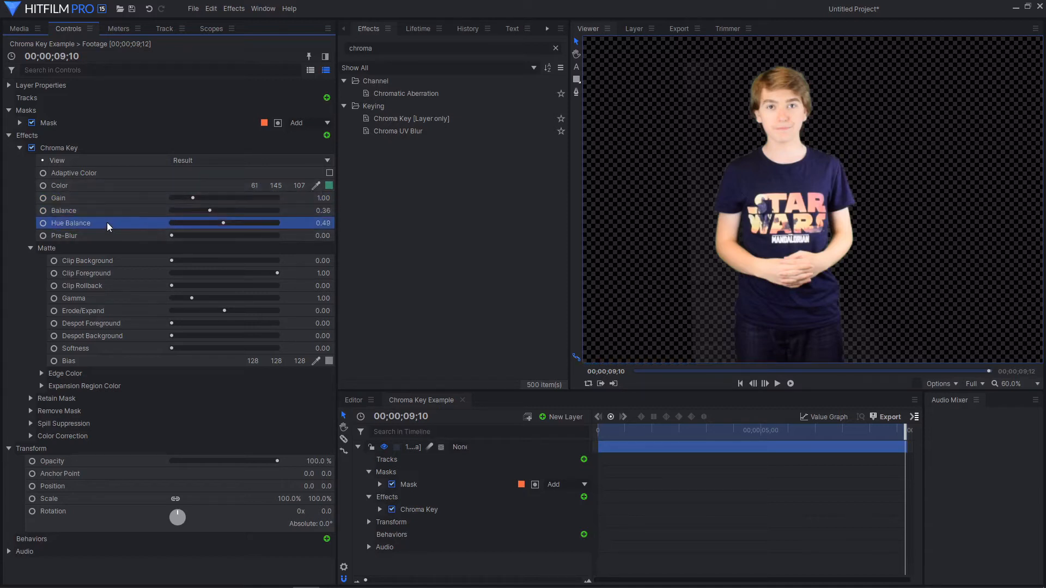
{"action": "left_click", "coordinate": [100, 212]}
{"action": "left_click", "coordinate": [101, 222]}
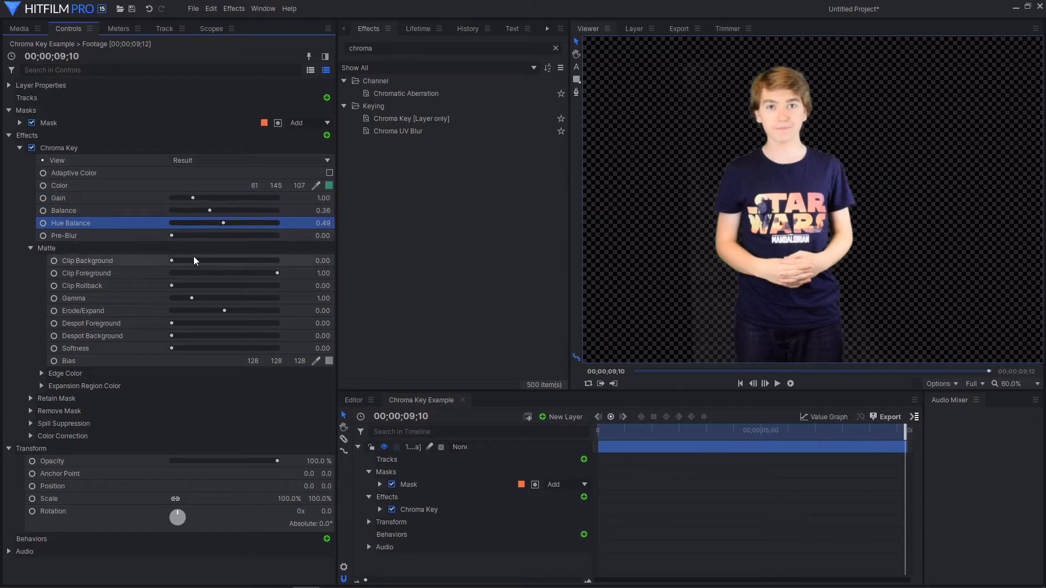
Step: Set the Matte Clip Background to 0.19 and switch the Chroma Key view to Matte
{"action": "left_click_drag", "start_coordinate": [172, 261], "coordinate": [191, 261]}
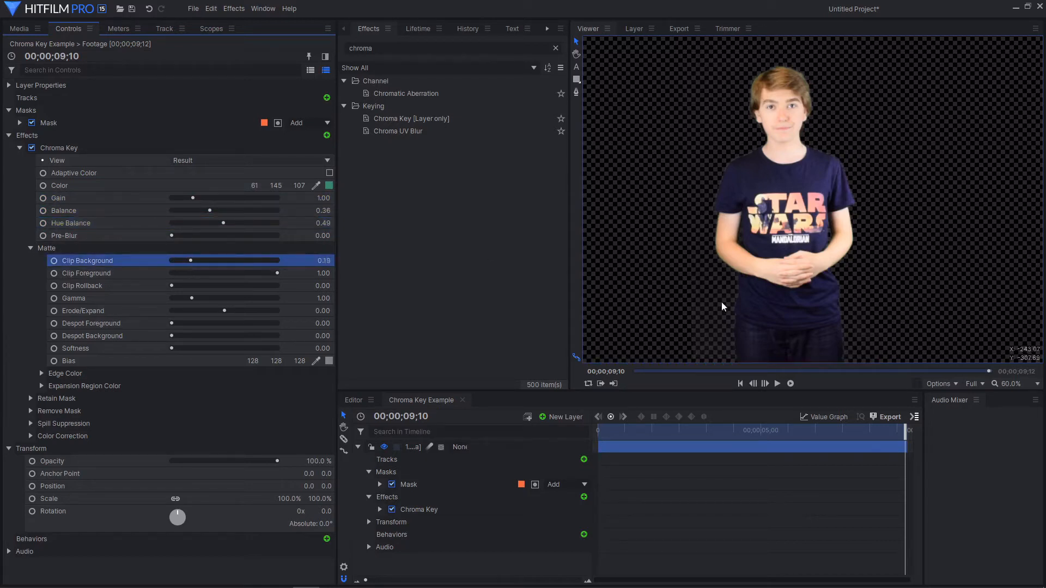
{"action": "scroll", "coordinate": [705, 331], "scroll_direction": "down", "scroll_amount": 2}
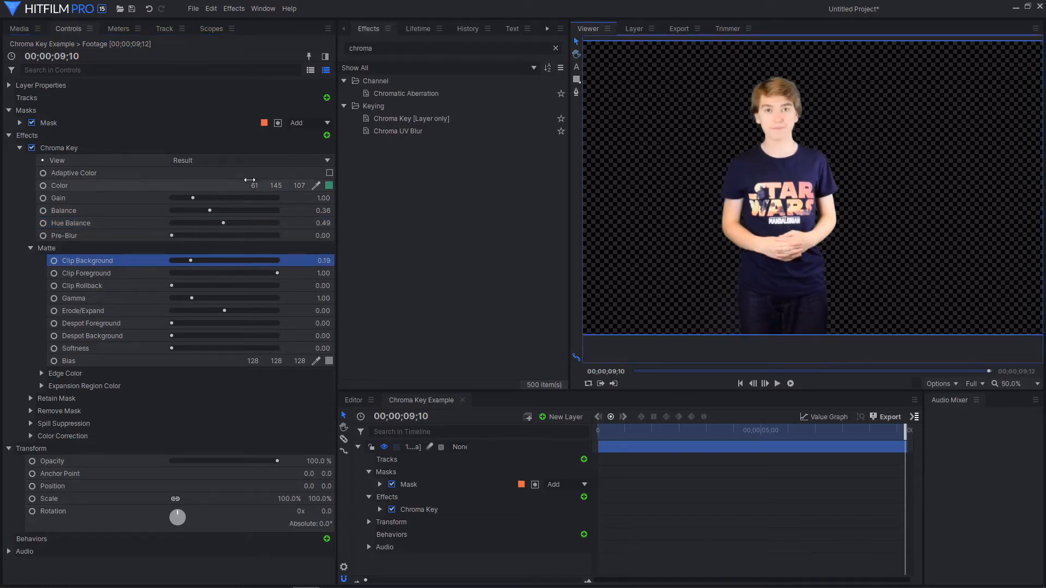
{"action": "left_click", "coordinate": [221, 159]}
{"action": "left_click", "coordinate": [206, 203]}
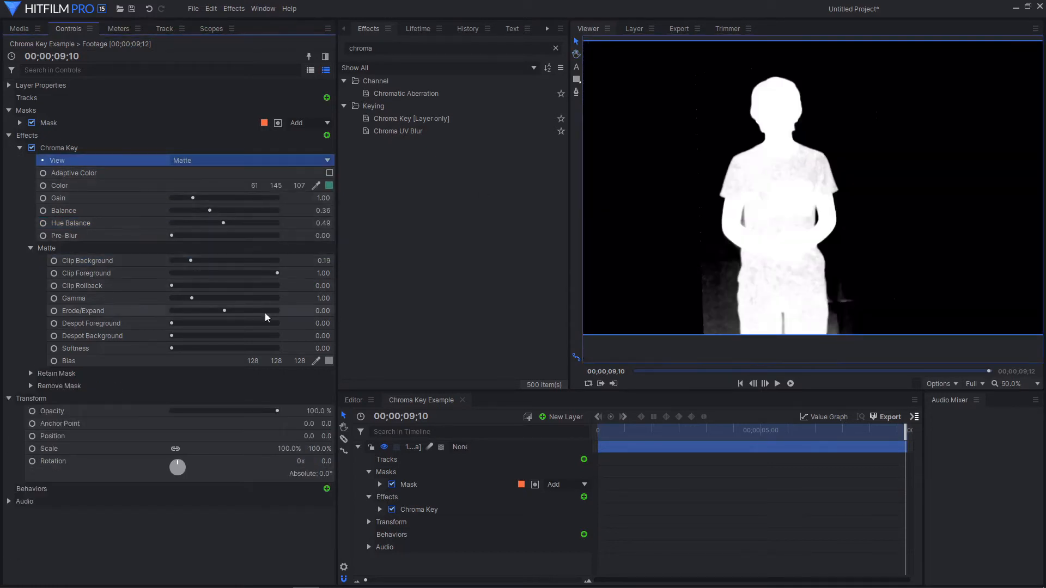
Step: Return the Clip Background to 0.00, then raise it to 0.48 to clear the grey areas around the silhouette
{"action": "left_click_drag", "start_coordinate": [190, 260], "coordinate": [181, 260]}
{"action": "left_click_drag", "start_coordinate": [171, 264], "coordinate": [141, 266]}
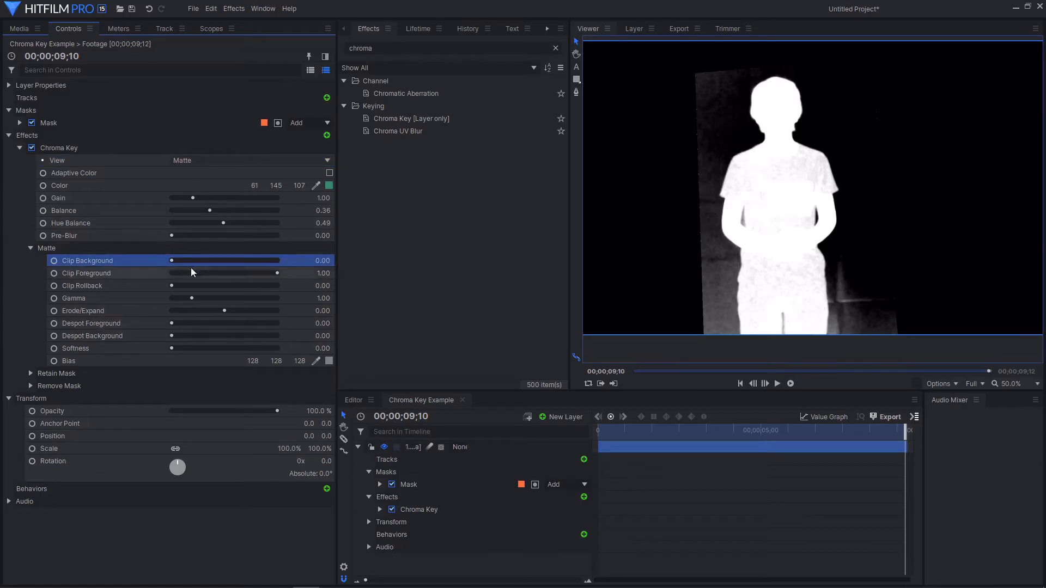
{"action": "mouse_move", "coordinate": [171, 260]}
{"action": "left_mouse_down"}
{"action": "mouse_move", "coordinate": [211, 270]}
{"action": "mouse_move", "coordinate": [164, 260]}
{"action": "left_mouse_up"}
{"action": "left_click_drag", "start_coordinate": [172, 260], "coordinate": [294, 270]}
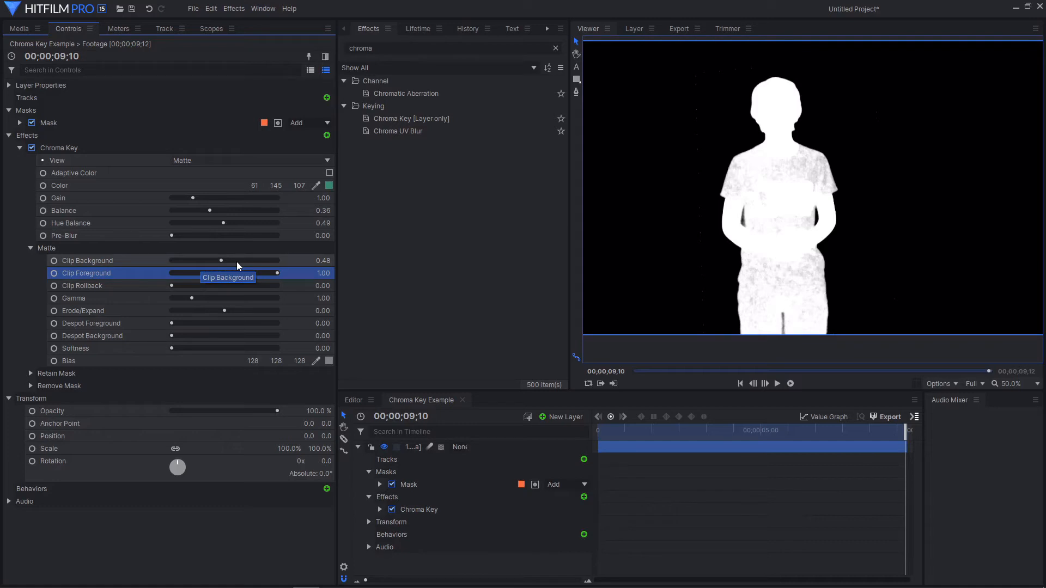
Step: Lower the Matte Clip Foreground to 0.86 to fill the grey patches inside the silhouette
{"action": "left_click", "coordinate": [267, 273]}
{"action": "left_click", "coordinate": [282, 275]}
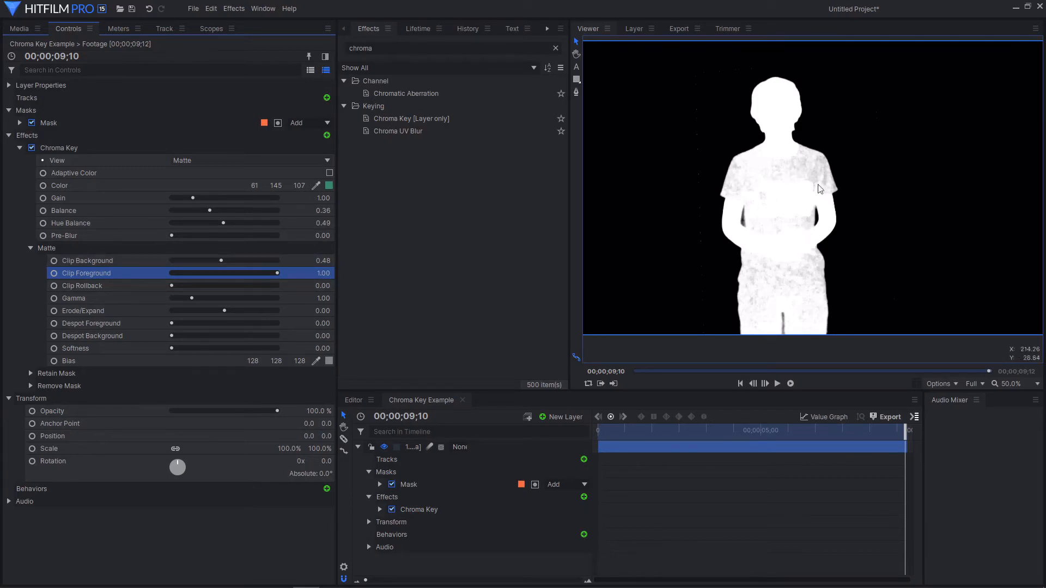
{"action": "mouse_move", "coordinate": [275, 274]}
{"action": "left_mouse_down"}
{"action": "mouse_move", "coordinate": [263, 273]}
{"action": "mouse_move", "coordinate": [284, 272]}
{"action": "mouse_move", "coordinate": [264, 271]}
{"action": "left_mouse_up"}
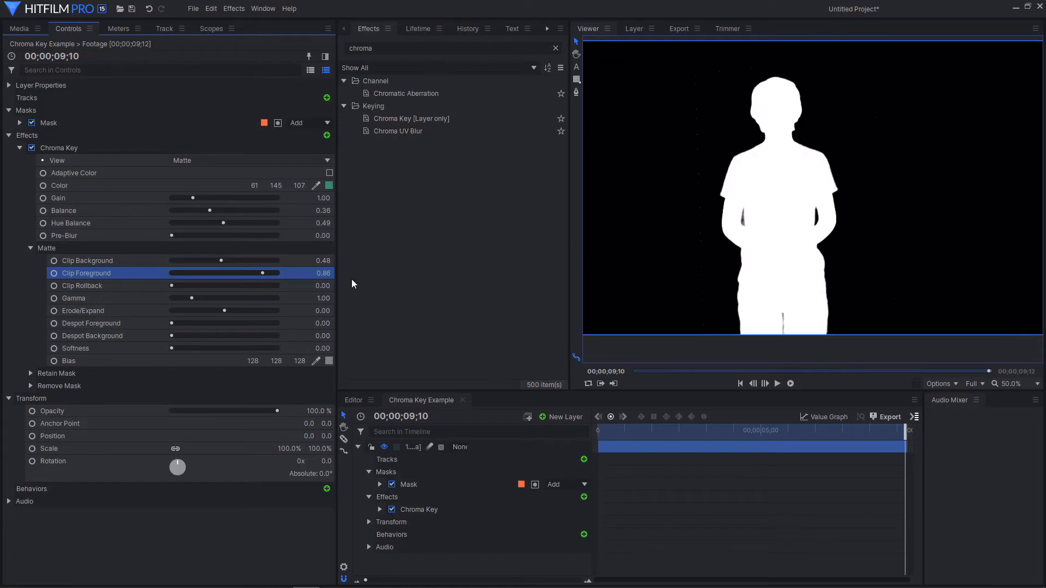
Step: Try a Clip Rollback of 3.00 and compare the Source and Result views around the shirt's edge
{"action": "left_click", "coordinate": [130, 289]}
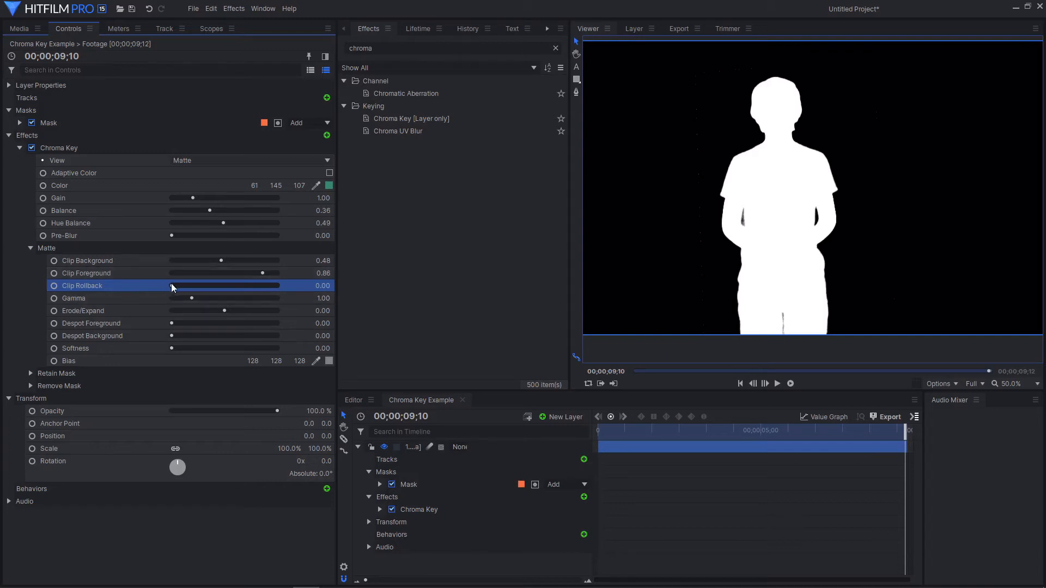
{"action": "mouse_move", "coordinate": [172, 285]}
{"action": "left_mouse_down"}
{"action": "mouse_move", "coordinate": [182, 286]}
{"action": "mouse_move", "coordinate": [172, 285]}
{"action": "left_mouse_up"}
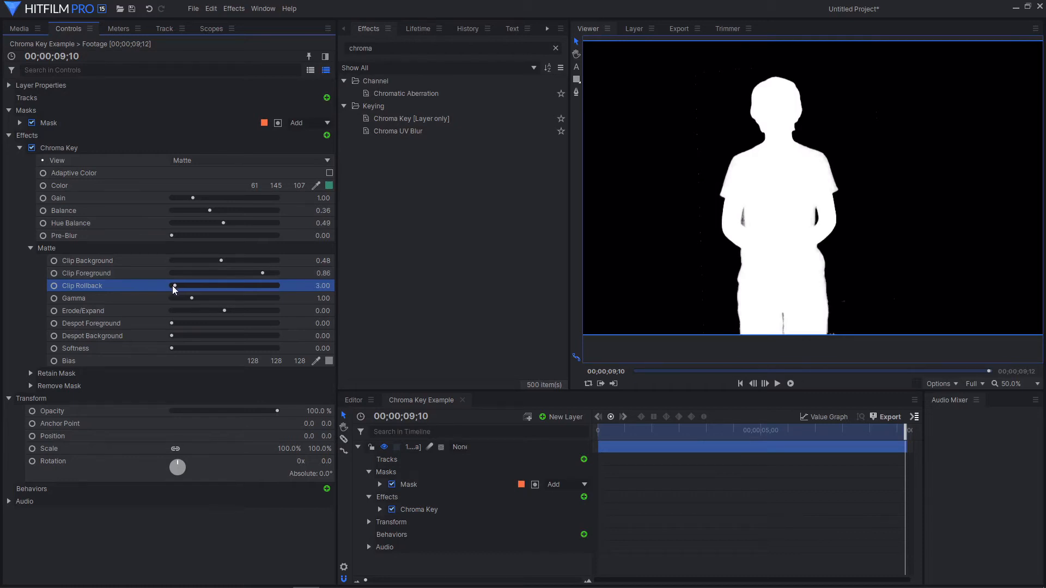
{"action": "left_click", "coordinate": [194, 161]}
{"action": "left_click", "coordinate": [196, 189]}
{"action": "scroll", "coordinate": [815, 166], "scroll_direction": "up", "scroll_amount": 2}
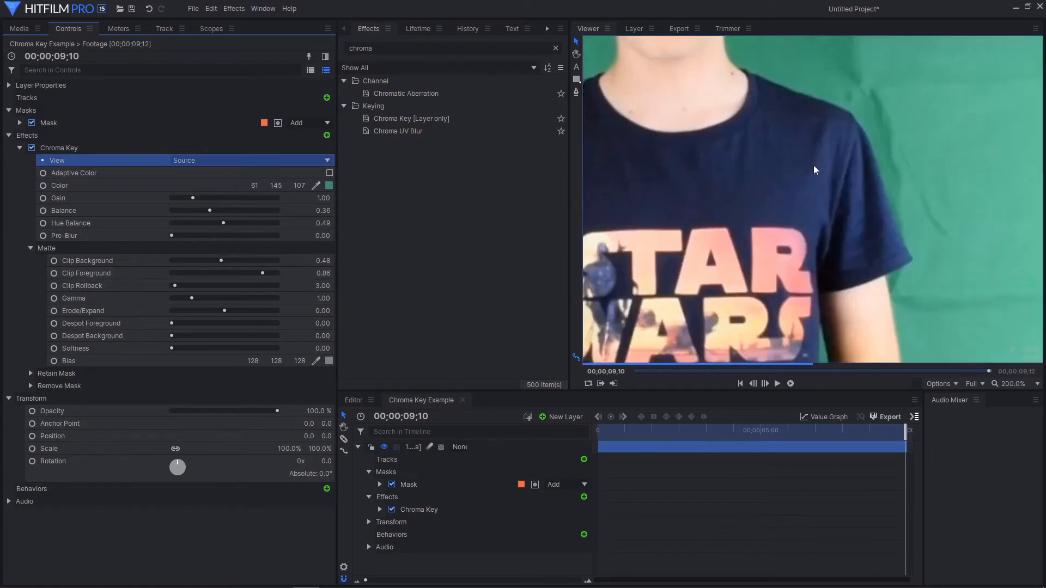
{"action": "left_click", "coordinate": [264, 161]}
{"action": "left_click", "coordinate": [185, 250]}
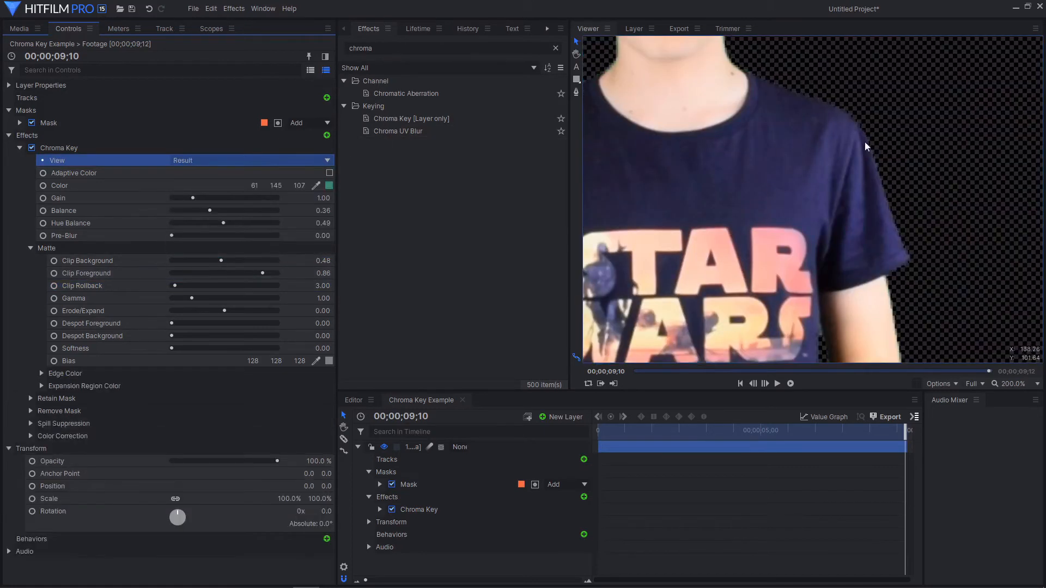
Step: Add a white plane layer and place it beneath the keyed footage layer
{"action": "scroll", "coordinate": [864, 141], "scroll_direction": "down", "scroll_amount": 3}
{"action": "left_click", "coordinate": [551, 416]}
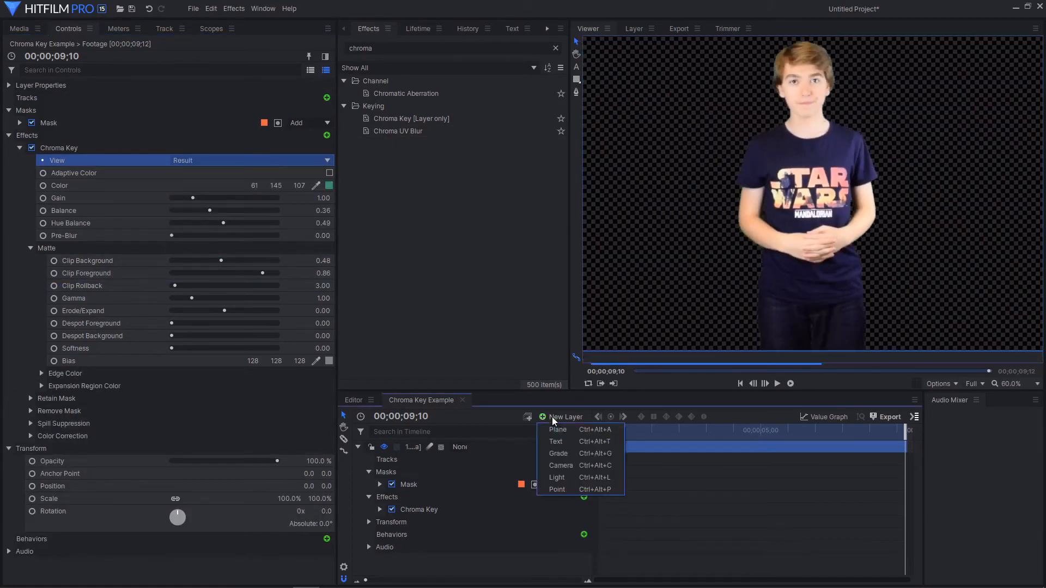
{"action": "left_click", "coordinate": [577, 429]}
{"action": "left_click", "coordinate": [559, 307]}
{"action": "left_click", "coordinate": [594, 341]}
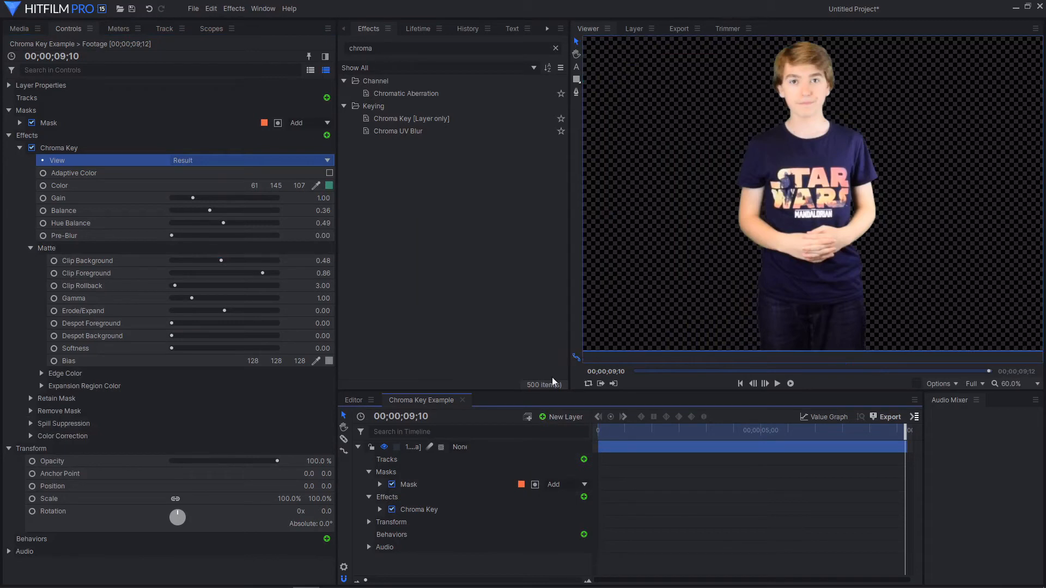
{"action": "left_click_drag", "start_coordinate": [419, 447], "coordinate": [430, 565]}
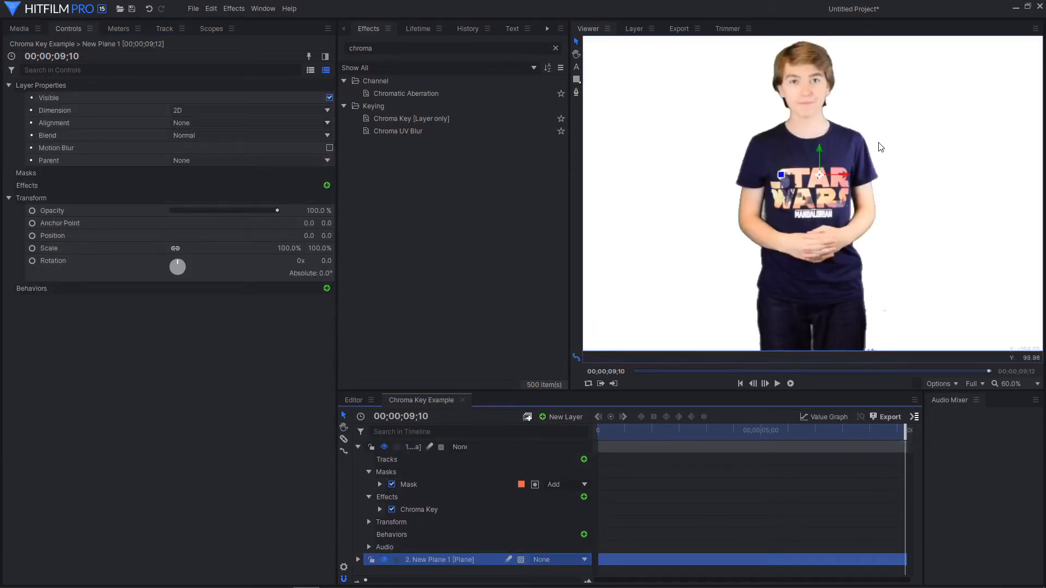
Step: Try a Clip Rollback of 6.00 on the sleeve edge against the white plane and return it to 0.00
{"action": "scroll", "coordinate": [880, 147], "scroll_direction": "up", "scroll_amount": 5}
{"action": "left_click", "coordinate": [425, 510]}
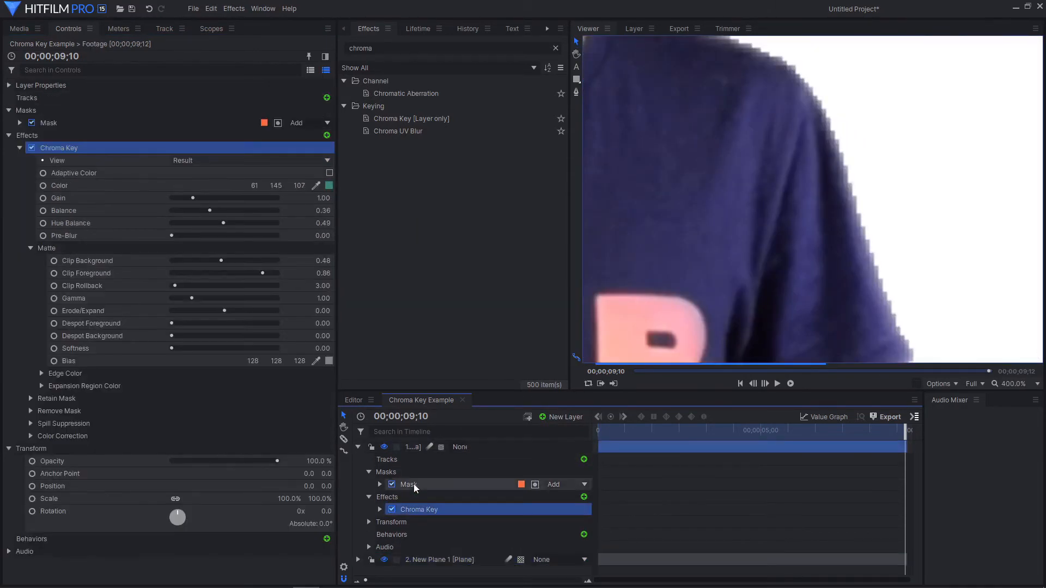
{"action": "left_click", "coordinate": [413, 484]}
{"action": "left_click", "coordinate": [419, 509]}
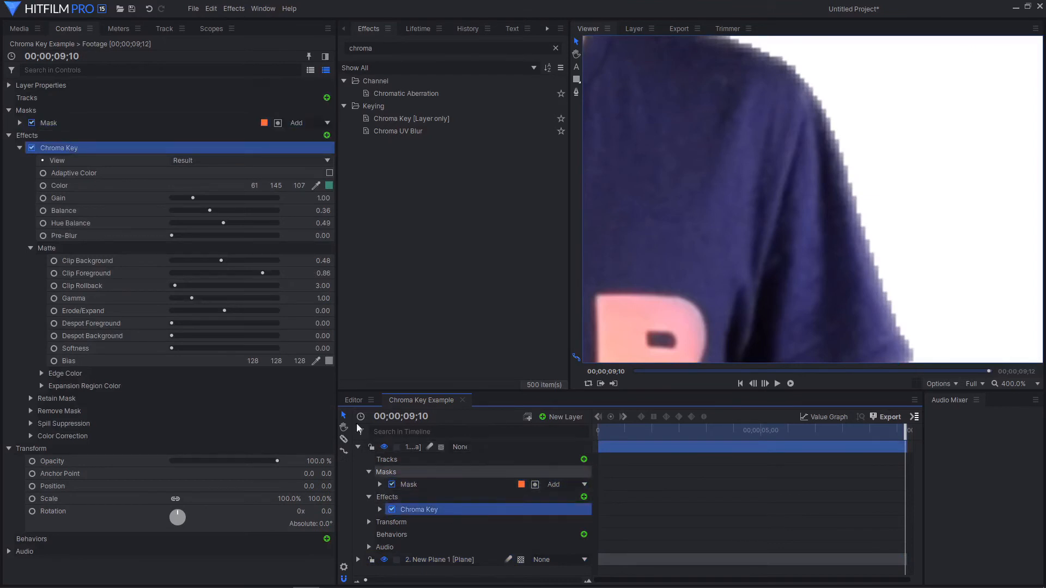
{"action": "left_click", "coordinate": [178, 286]}
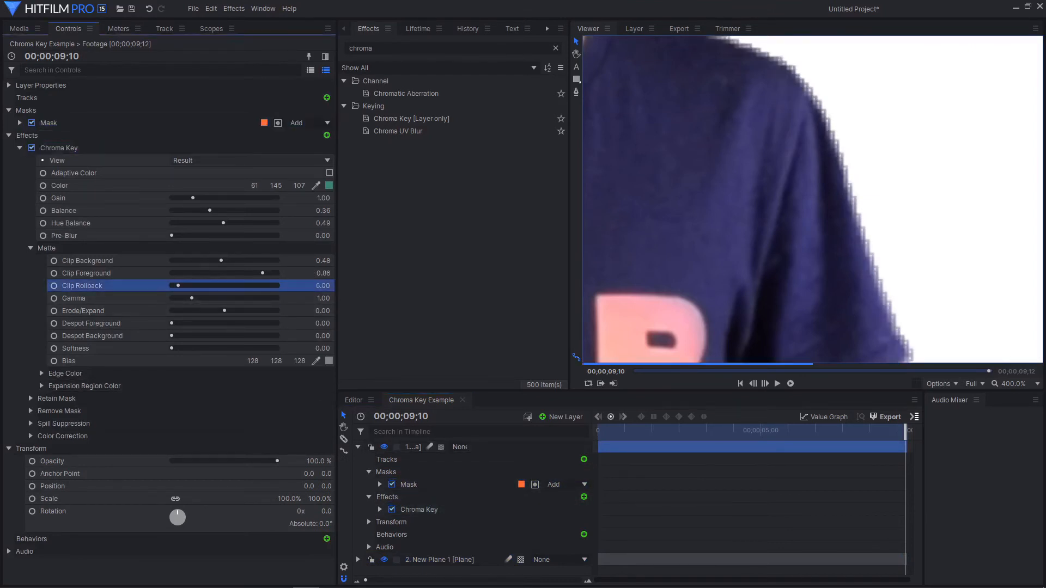
{"action": "mouse_move", "coordinate": [178, 285]}
{"action": "left_mouse_down"}
{"action": "mouse_move", "coordinate": [211, 286]}
{"action": "mouse_move", "coordinate": [171, 285]}
{"action": "left_mouse_up"}
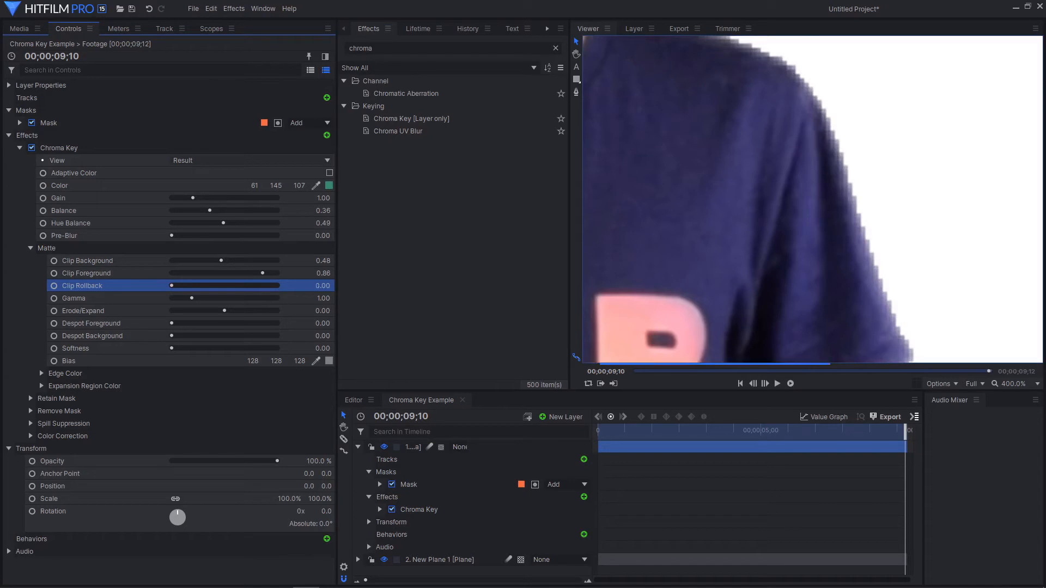
Step: Examine the keyed edges against the white plane, especially the gap between the arm and the shirt
{"action": "scroll", "coordinate": [720, 200], "scroll_direction": "down", "scroll_amount": 7}
{"action": "left_click_drag", "start_coordinate": [741, 198], "coordinate": [823, 162]}
{"action": "scroll", "coordinate": [710, 221], "scroll_direction": "up", "scroll_amount": 7}
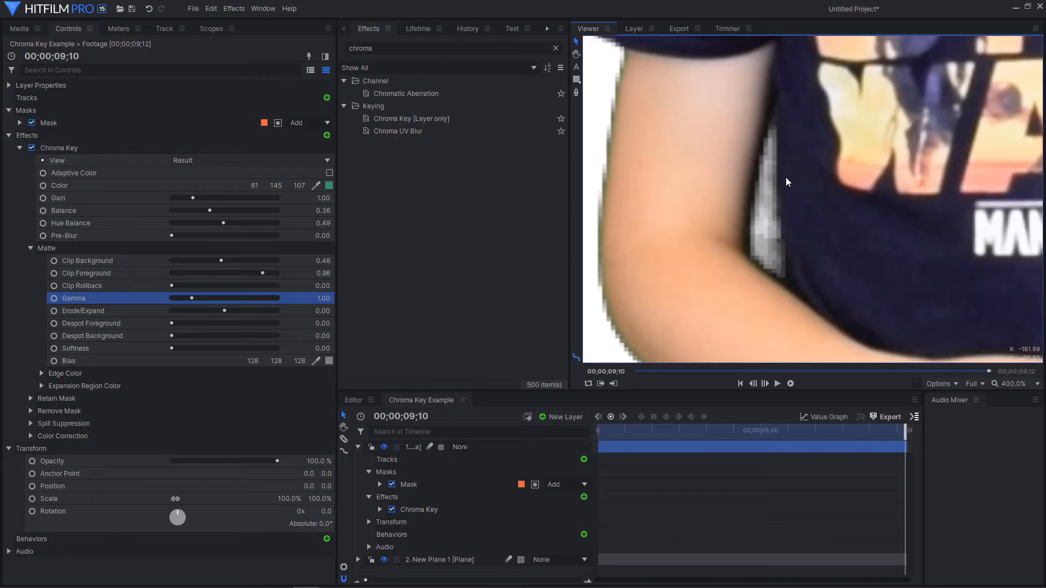
{"action": "scroll", "coordinate": [834, 170], "scroll_direction": "down", "scroll_amount": 5}
{"action": "left_click_drag", "start_coordinate": [775, 192], "coordinate": [776, 206]}
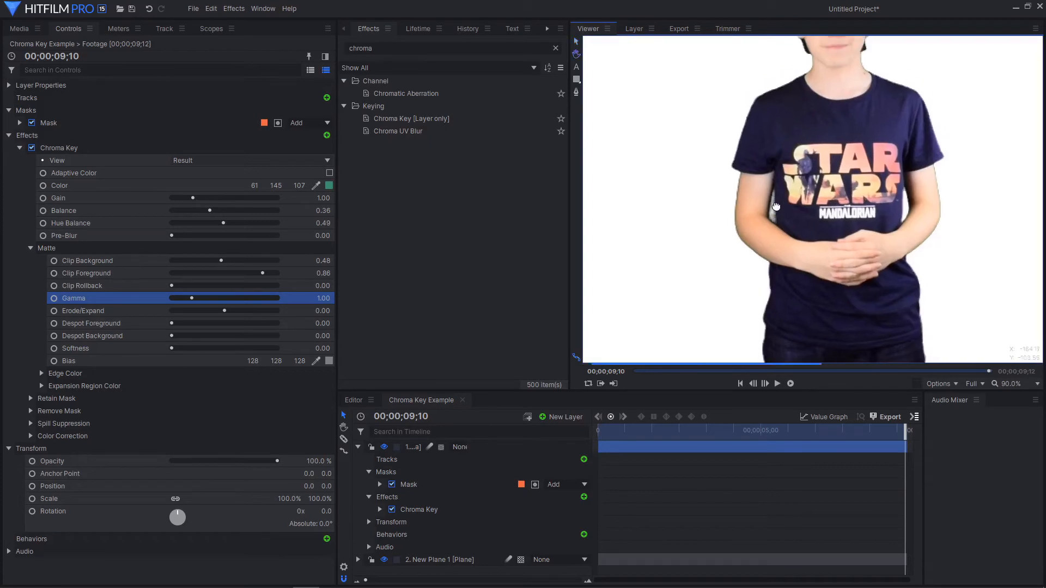
{"action": "left_click_drag", "start_coordinate": [803, 159], "coordinate": [800, 180]}
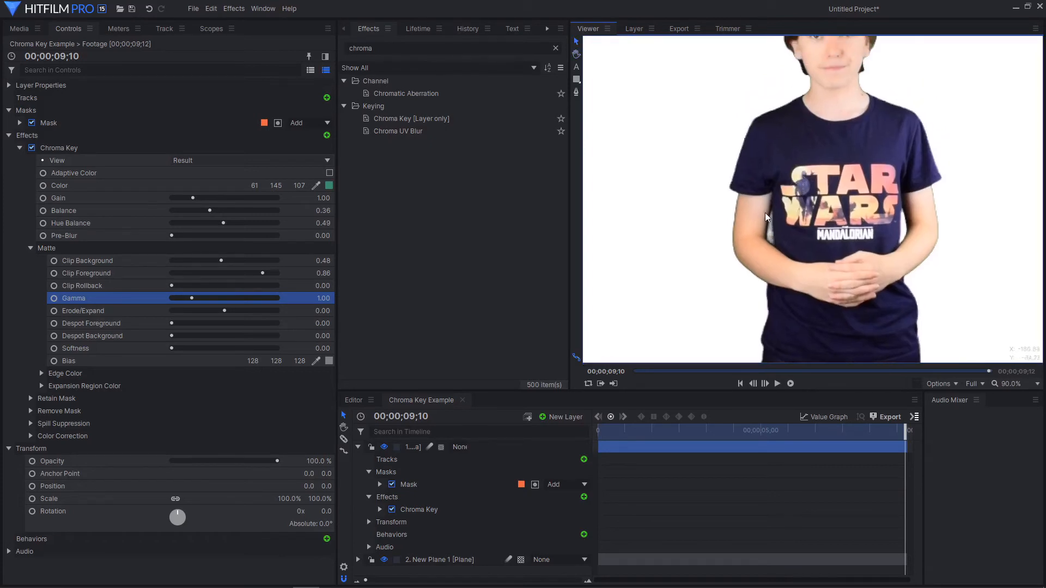
{"action": "scroll", "coordinate": [768, 225], "scroll_direction": "up", "scroll_amount": 3}
{"action": "scroll", "coordinate": [769, 239], "scroll_direction": "down", "scroll_amount": 3}
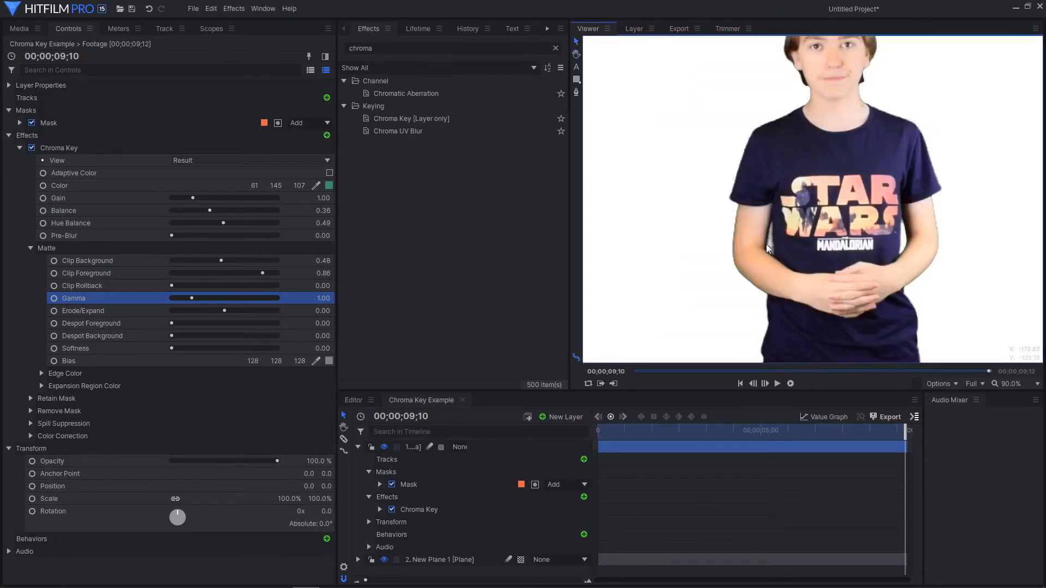
{"action": "scroll", "coordinate": [766, 244], "scroll_direction": "up", "scroll_amount": 6}
{"action": "scroll", "coordinate": [809, 212], "scroll_direction": "down", "scroll_amount": 2}
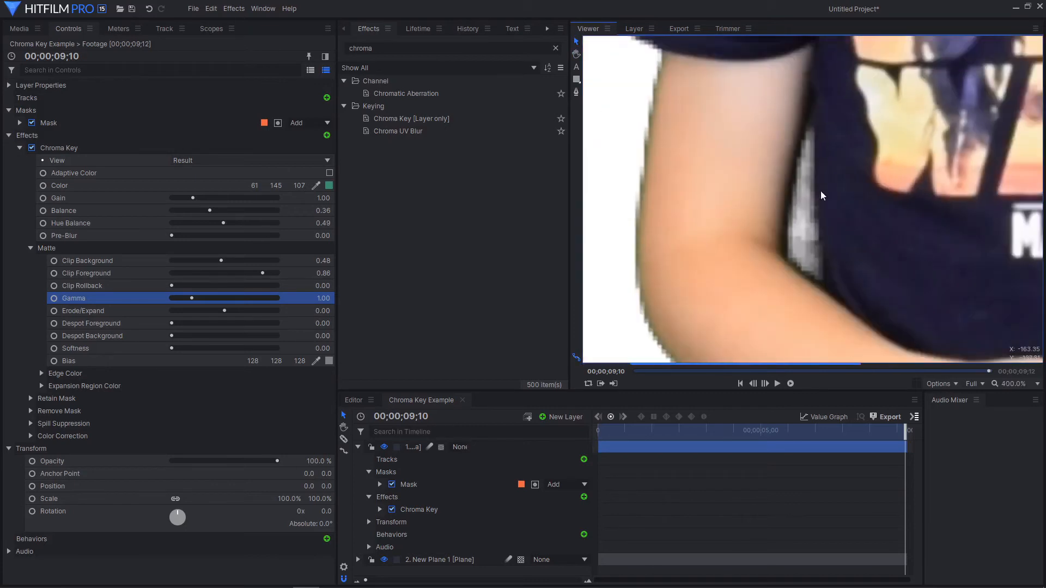
{"action": "scroll", "coordinate": [891, 154], "scroll_direction": "down", "scroll_amount": 4}
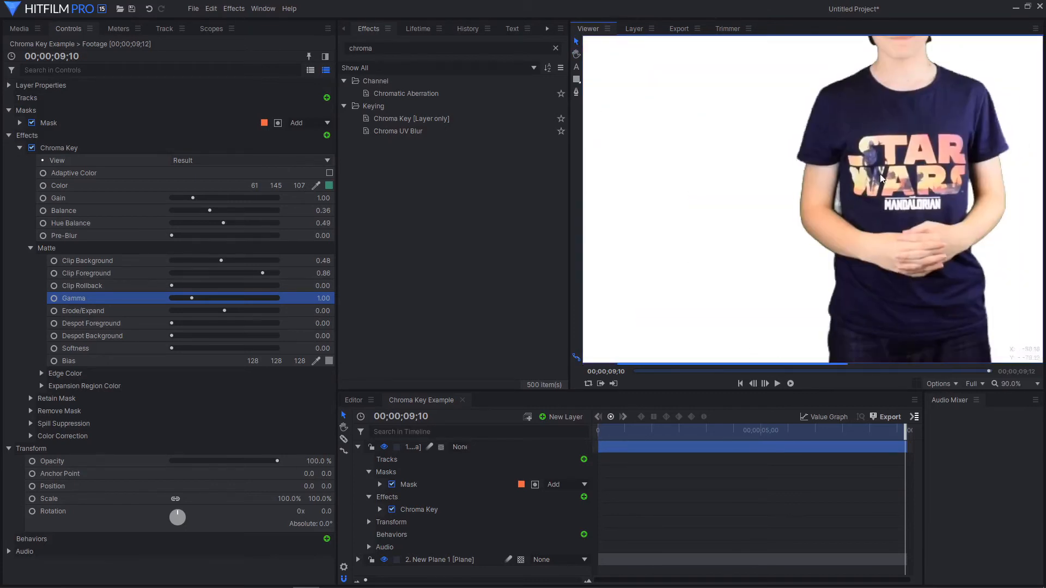
{"action": "scroll", "coordinate": [840, 194], "scroll_direction": "up", "scroll_amount": 6}
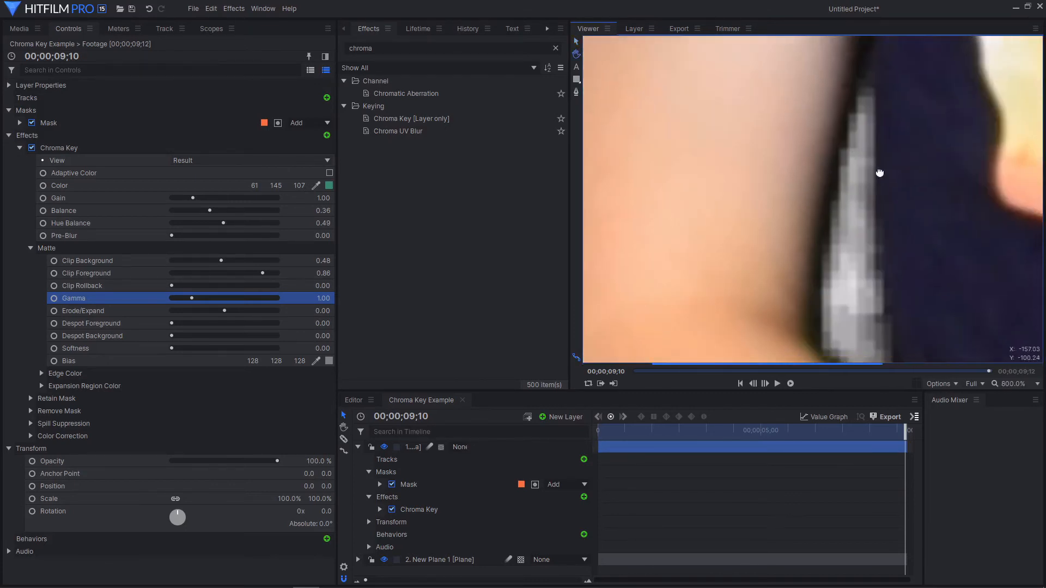
{"action": "scroll", "coordinate": [806, 212], "scroll_direction": "down", "scroll_amount": 1}
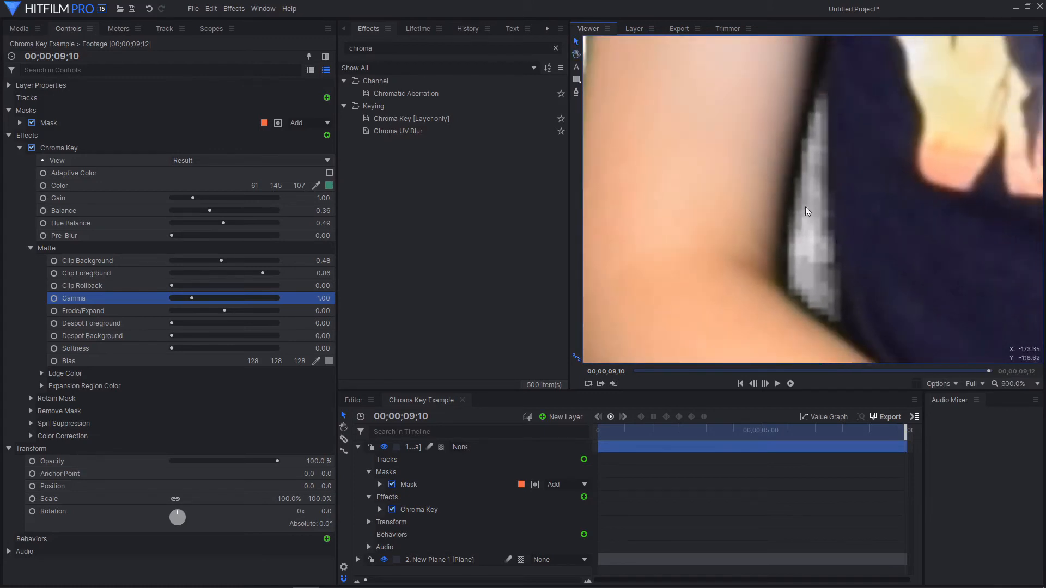
{"action": "scroll", "coordinate": [817, 220], "scroll_direction": "down", "scroll_amount": 4}
{"action": "scroll", "coordinate": [818, 174], "scroll_direction": "up", "scroll_amount": 4}
{"action": "scroll", "coordinate": [803, 198], "scroll_direction": "down", "scroll_amount": 4}
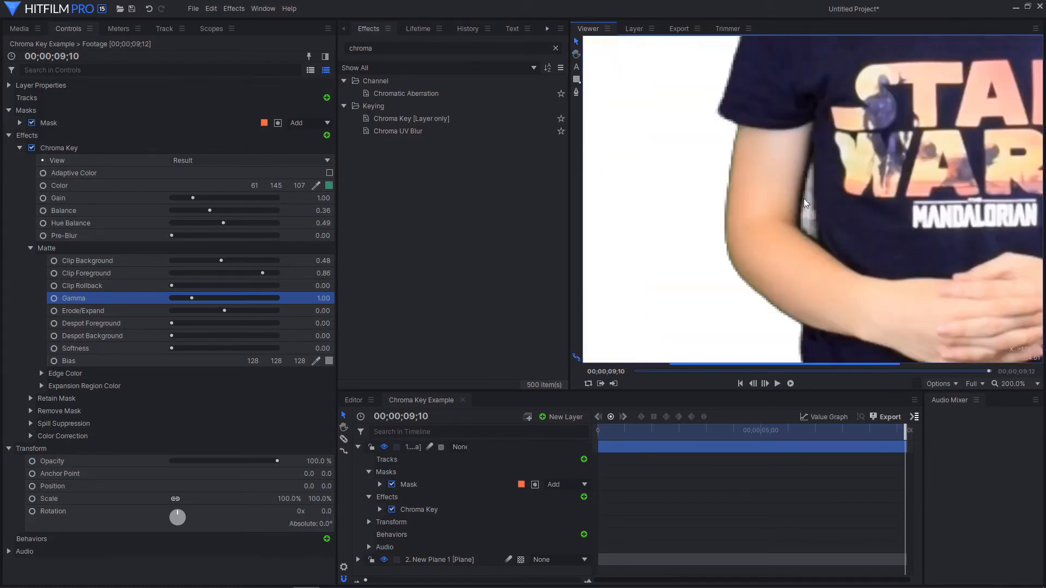
Step: Switch the Chroma Key view to Matte and raise the Gamma to 2.94, checking the gap beside the arm
{"action": "left_click", "coordinate": [235, 161]}
{"action": "left_click", "coordinate": [234, 200]}
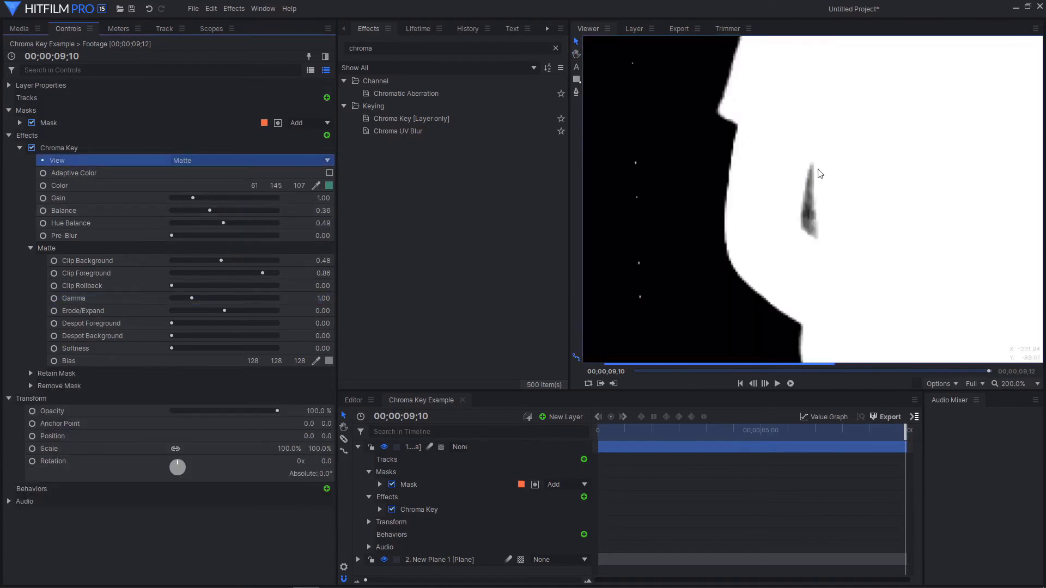
{"action": "scroll", "coordinate": [809, 187], "scroll_direction": "down", "scroll_amount": 4}
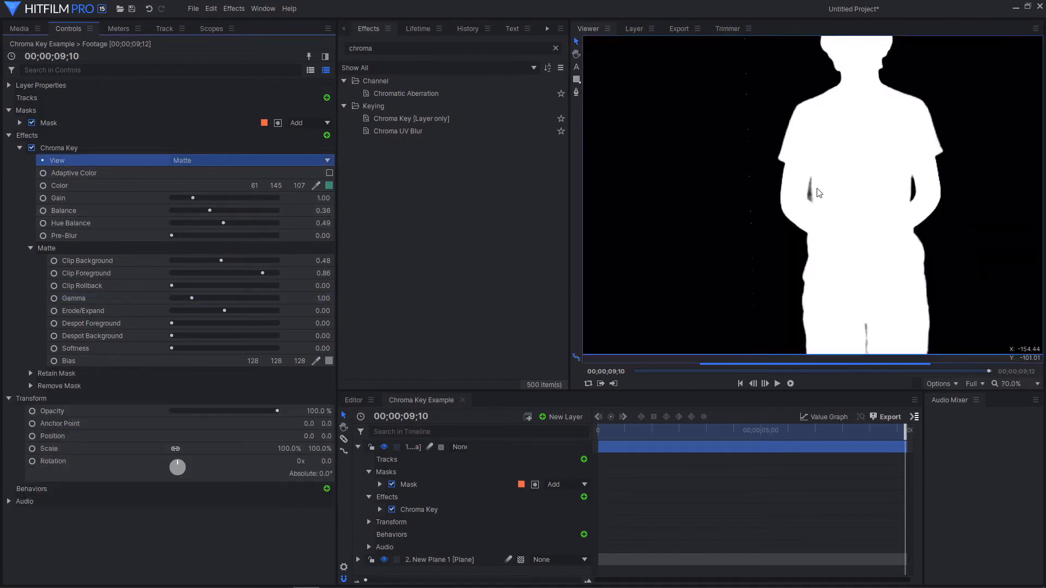
{"action": "scroll", "coordinate": [817, 201], "scroll_direction": "up", "scroll_amount": 6}
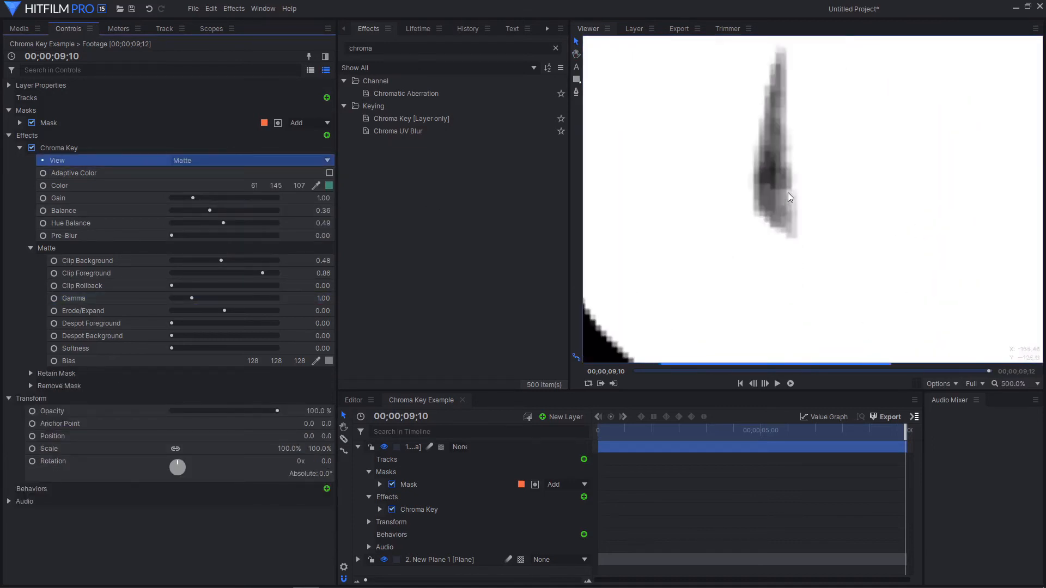
{"action": "left_click_drag", "start_coordinate": [259, 292], "coordinate": [294, 293]}
{"action": "scroll", "coordinate": [760, 189], "scroll_direction": "down", "scroll_amount": 6}
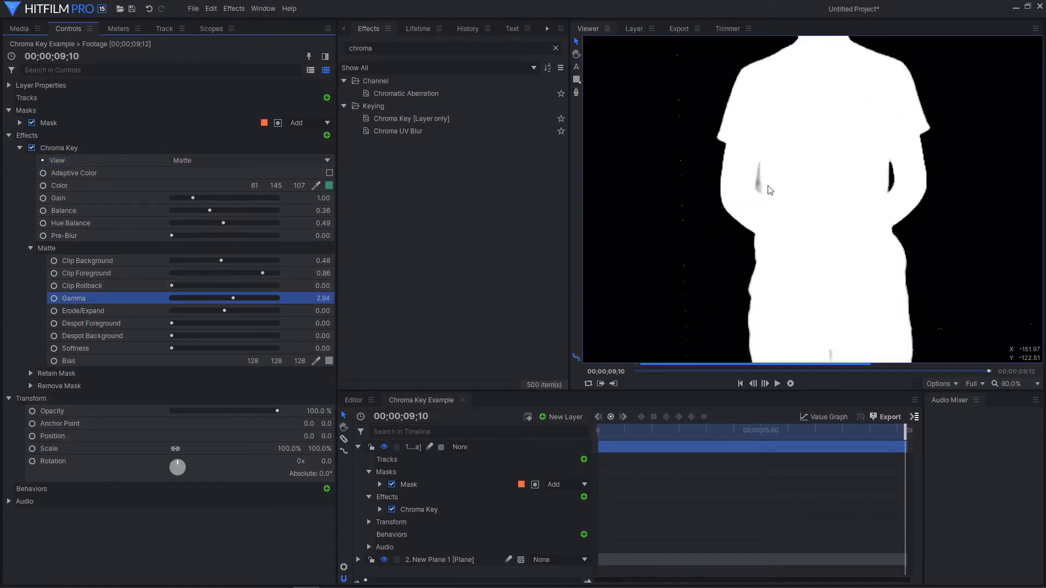
Step: Lower the Matte Gamma to 0.01 and inspect the silhouette's edges up close
{"action": "scroll", "coordinate": [760, 189], "scroll_direction": "up", "scroll_amount": 7}
{"action": "left_click_drag", "start_coordinate": [234, 298], "coordinate": [177, 298]}
{"action": "left_click_drag", "start_coordinate": [326, 297], "coordinate": [311, 297]}
{"action": "scroll", "coordinate": [846, 202], "scroll_direction": "down", "scroll_amount": 5}
{"action": "scroll", "coordinate": [861, 198], "scroll_direction": "up", "scroll_amount": 6}
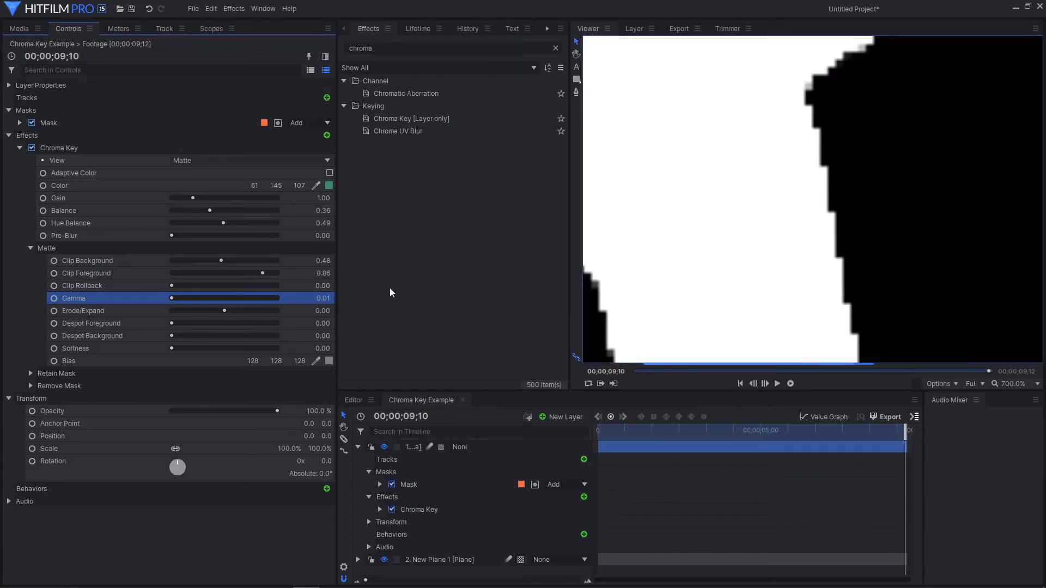
Step: Raise the Matte Gamma to 0.20, check the silhouette around the arms, and switch the Chroma Key view back to Result
{"action": "scroll", "coordinate": [816, 224], "scroll_direction": "down", "scroll_amount": 4}
{"action": "scroll", "coordinate": [816, 225], "scroll_direction": "down", "scroll_amount": 5}
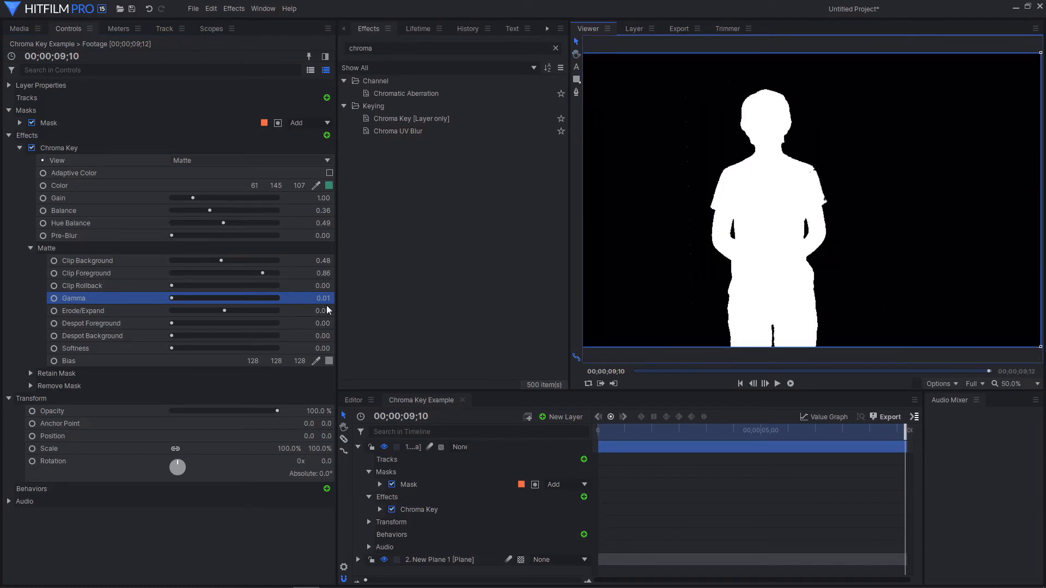
{"action": "left_click_drag", "start_coordinate": [321, 298], "coordinate": [332, 298]}
{"action": "scroll", "coordinate": [752, 222], "scroll_direction": "up", "scroll_amount": 6}
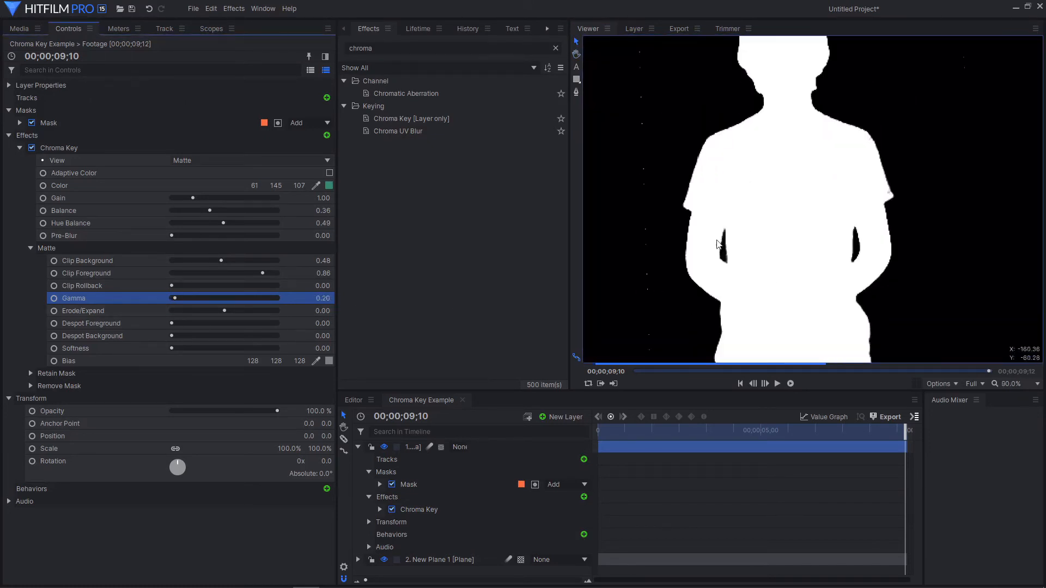
{"action": "scroll", "coordinate": [751, 221], "scroll_direction": "up", "scroll_amount": 1}
{"action": "scroll", "coordinate": [766, 222], "scroll_direction": "down", "scroll_amount": 8}
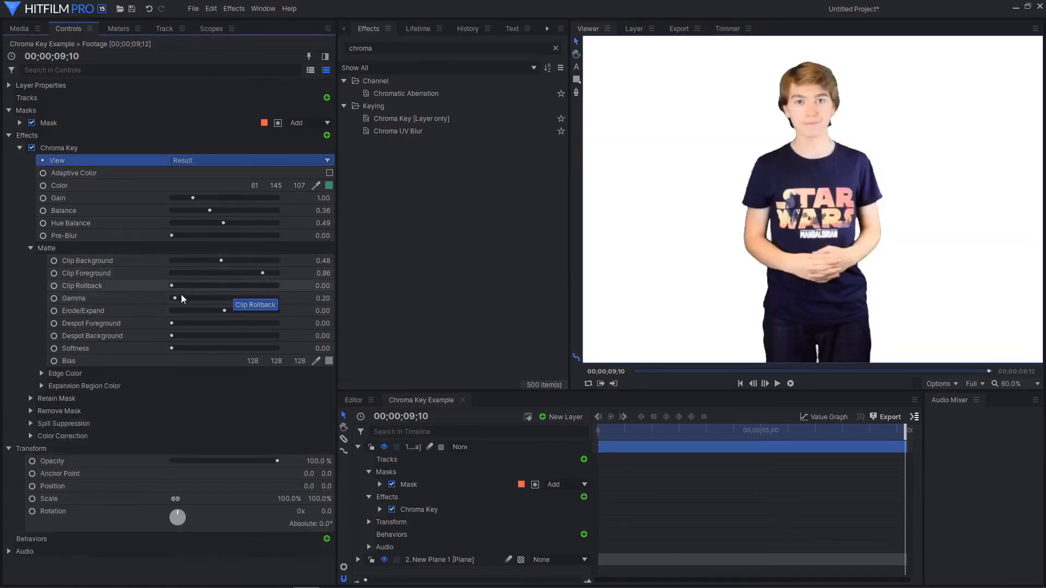
Step: Try an Erode/Expand of -22.00 on the matte and return it to 0.00
{"action": "left_click", "coordinate": [81, 311]}
{"action": "mouse_move", "coordinate": [224, 313]}
{"action": "left_mouse_down"}
{"action": "mouse_move", "coordinate": [151, 309]}
{"action": "mouse_move", "coordinate": [267, 307]}
{"action": "mouse_move", "coordinate": [212, 306]}
{"action": "left_mouse_up"}
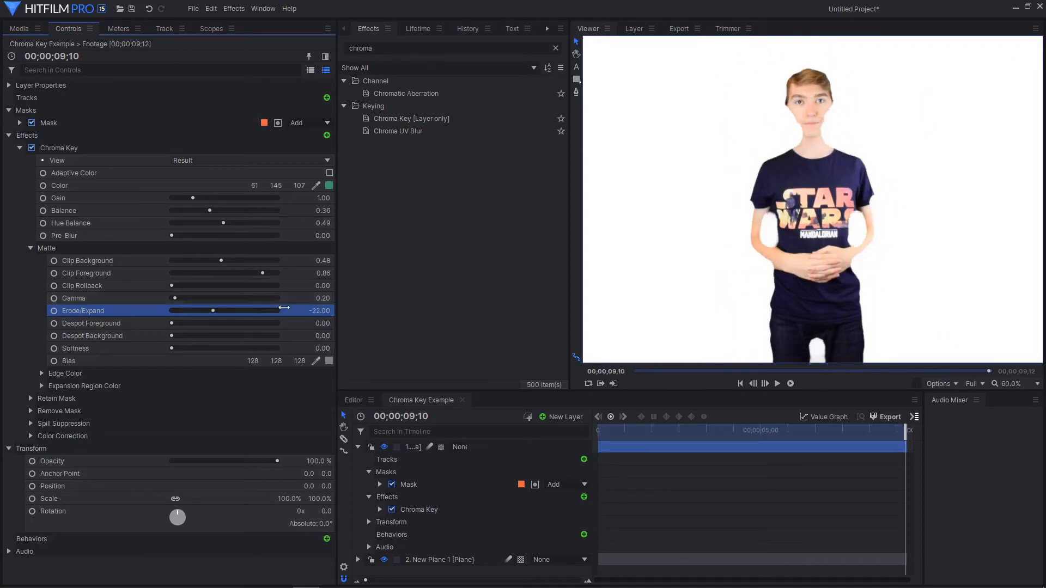
{"action": "type", "text": "0"}
{"action": "key", "text": "Return"}
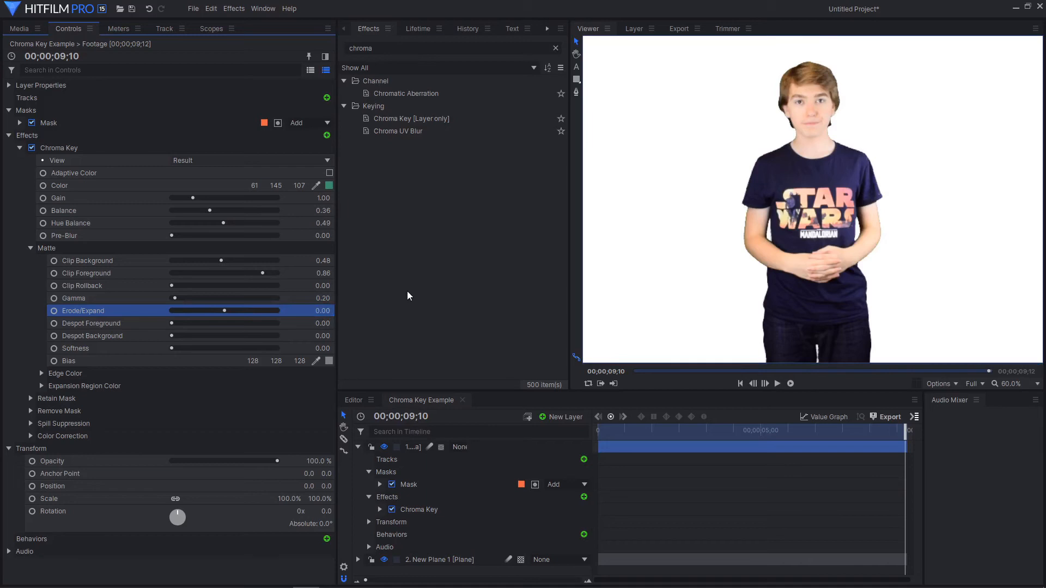
Step: Try an Erode/Expand of -3.00 on the matte, checking the neck and shoulder edges up close
{"action": "scroll", "coordinate": [814, 131], "scroll_direction": "up", "scroll_amount": 10}
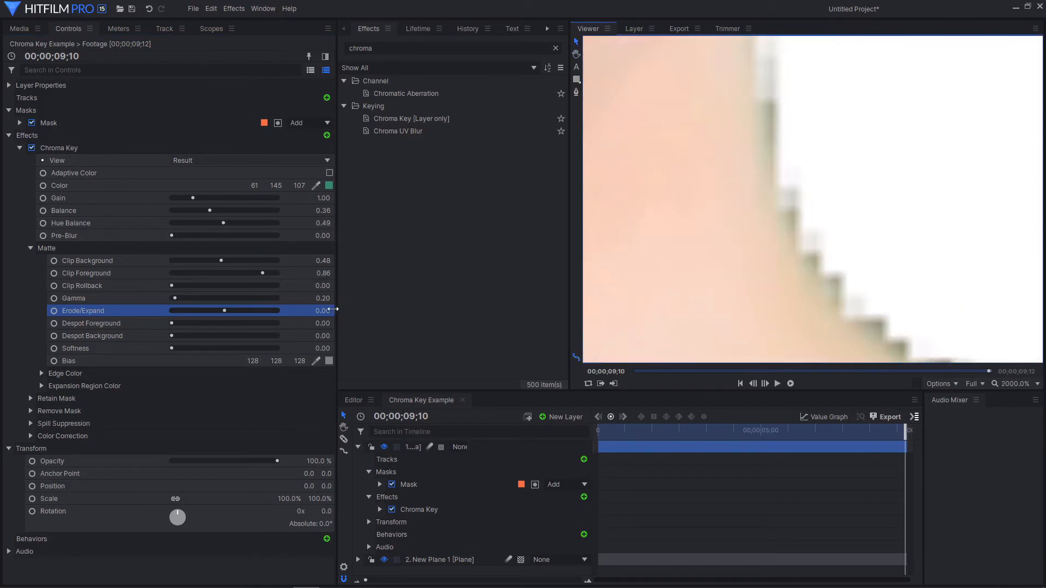
{"action": "left_click", "coordinate": [325, 311]}
{"action": "left_click_drag", "start_coordinate": [324, 311], "coordinate": [324, 311]}
{"action": "left_click", "coordinate": [327, 311]}
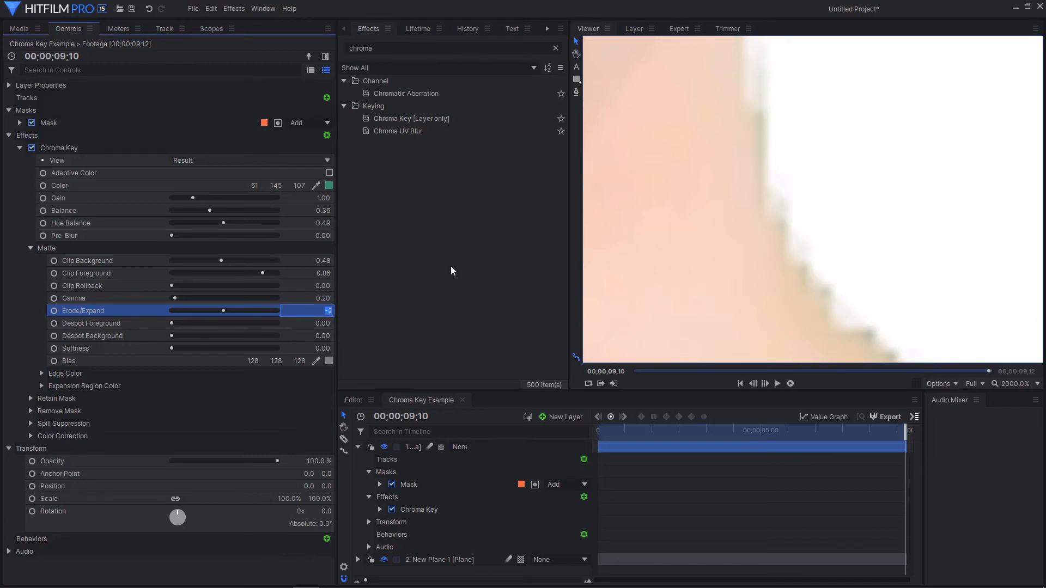
{"action": "type", "text": "-3"}
{"action": "key", "text": "Return"}
{"action": "scroll", "coordinate": [793, 186], "scroll_direction": "down", "scroll_amount": 4}
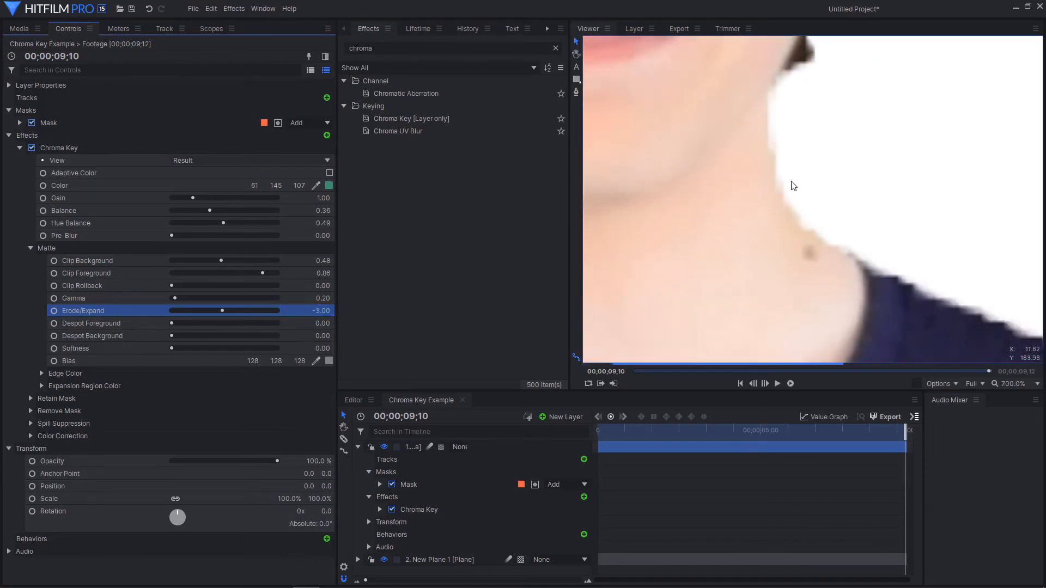
{"action": "scroll", "coordinate": [793, 185], "scroll_direction": "down", "scroll_amount": 5}
{"action": "scroll", "coordinate": [811, 182], "scroll_direction": "down", "scroll_amount": 2}
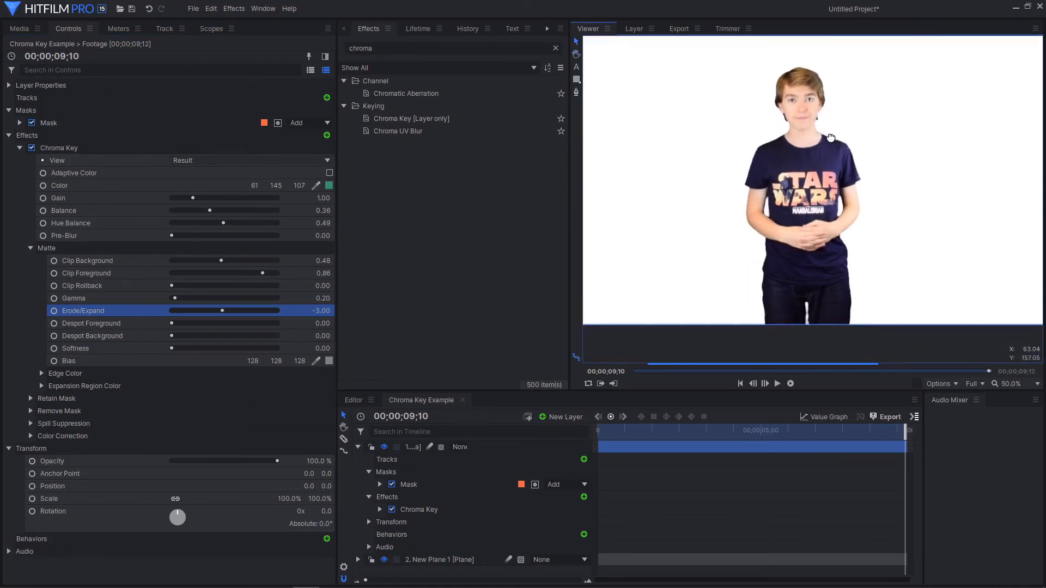
{"action": "scroll", "coordinate": [832, 144], "scroll_direction": "up", "scroll_amount": 3}
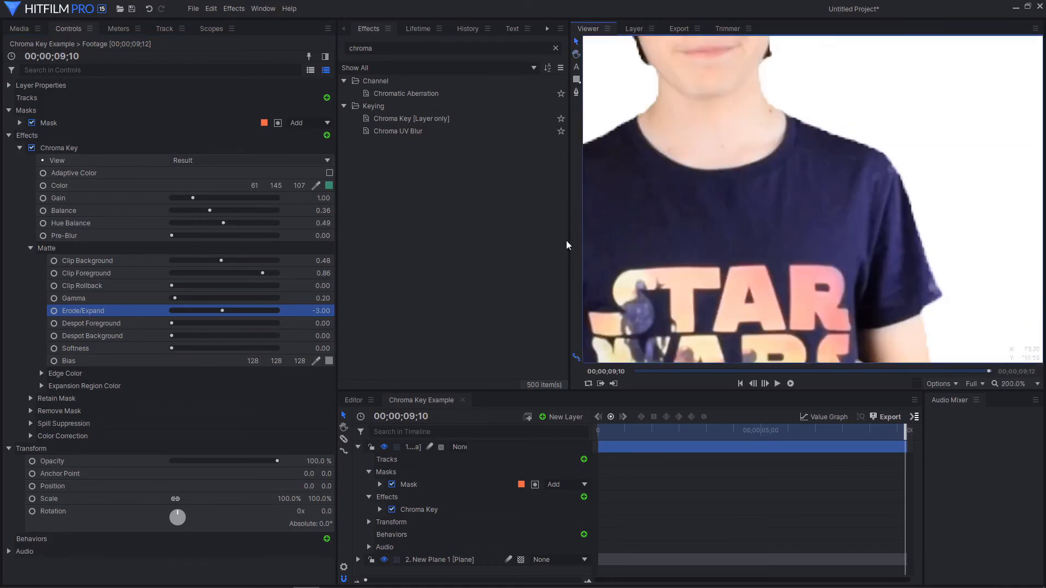
Step: Reset the matte's Erode/Expand to 0.00 and check the whole figure
{"action": "left_click", "coordinate": [322, 311]}
{"action": "type", "text": "0"}
{"action": "key", "text": "Return"}
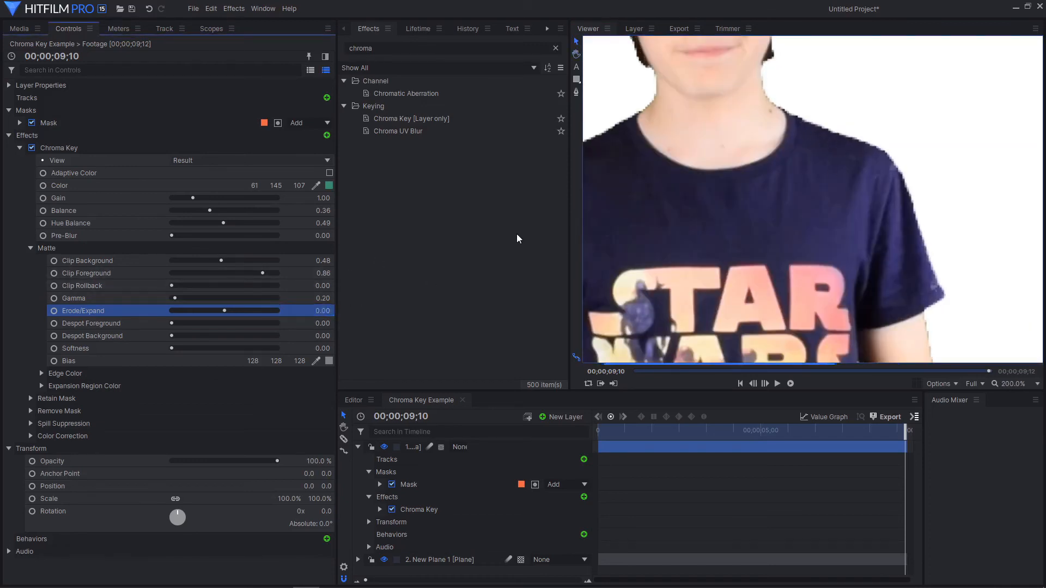
{"action": "scroll", "coordinate": [768, 194], "scroll_direction": "down", "scroll_amount": 3}
{"action": "scroll", "coordinate": [802, 205], "scroll_direction": "up", "scroll_amount": 1}
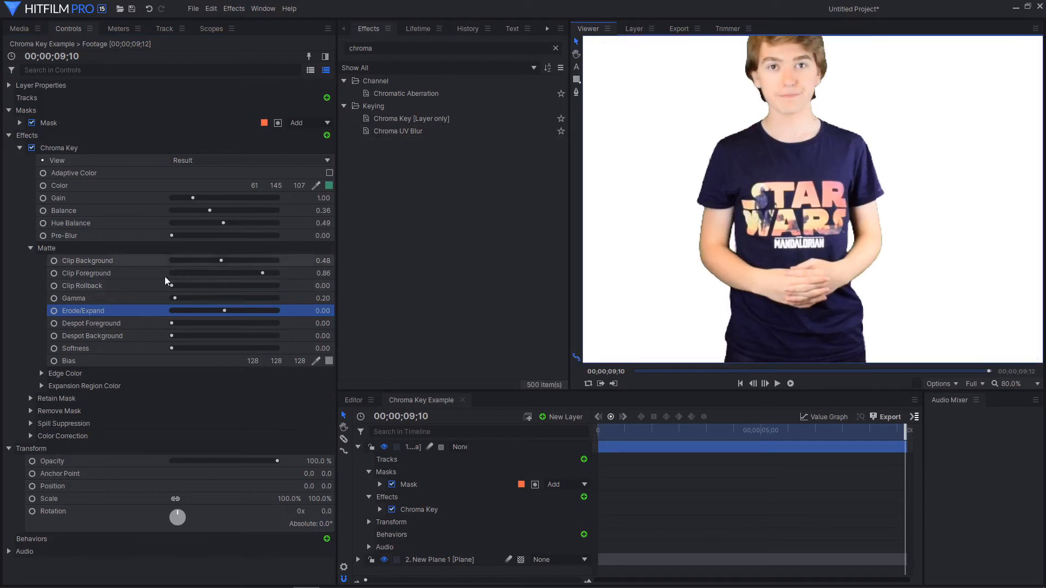
Step: Try a Despot Foreground of 33.00 on the matte, return it to 0.00, and select Despot Background
{"action": "left_click", "coordinate": [112, 325]}
{"action": "left_click", "coordinate": [176, 324]}
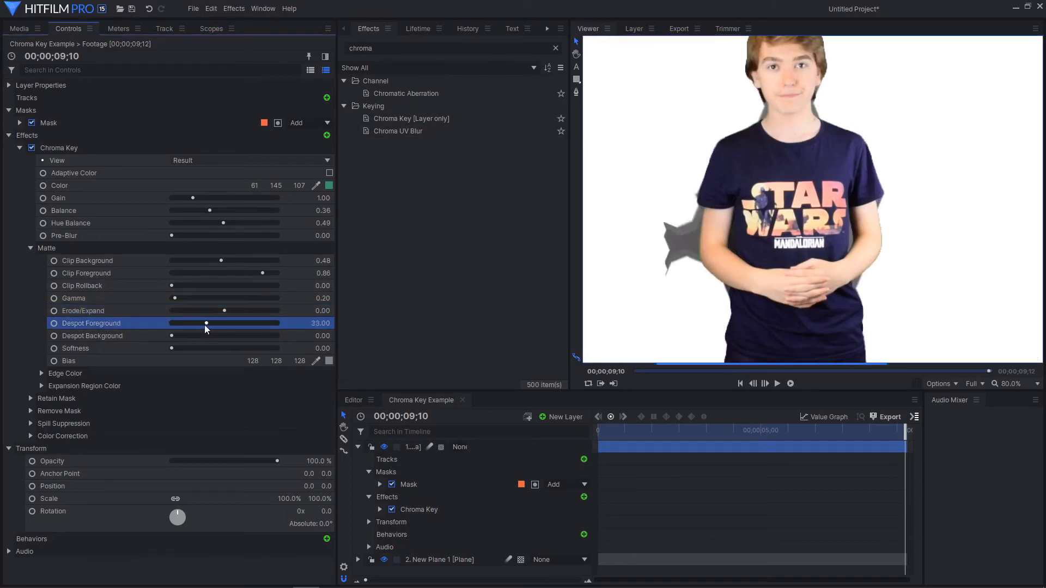
{"action": "left_click_drag", "start_coordinate": [175, 324], "coordinate": [158, 319]}
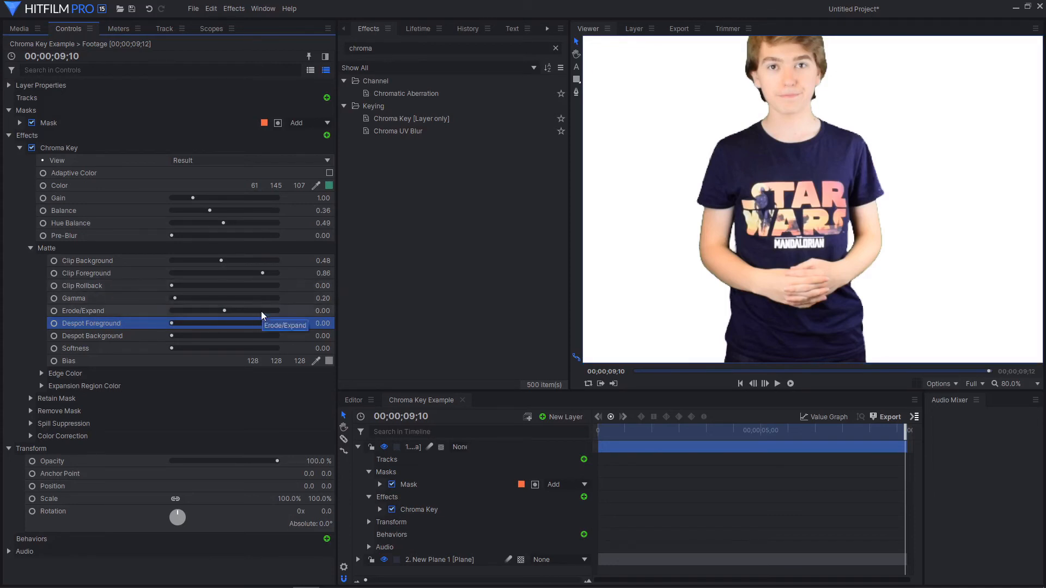
{"action": "left_click_drag", "start_coordinate": [323, 324], "coordinate": [323, 323]}
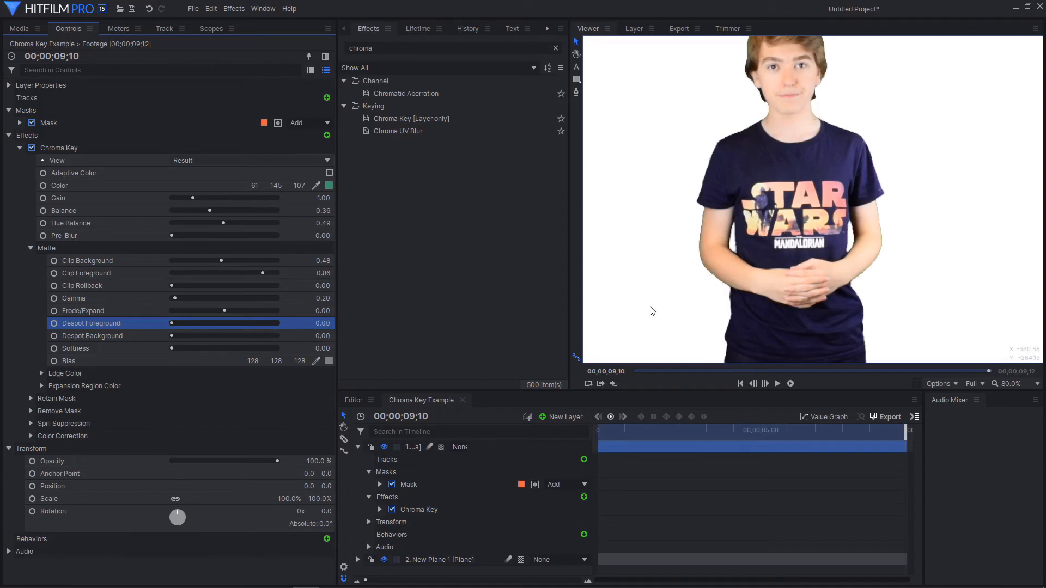
{"action": "left_click", "coordinate": [119, 336]}
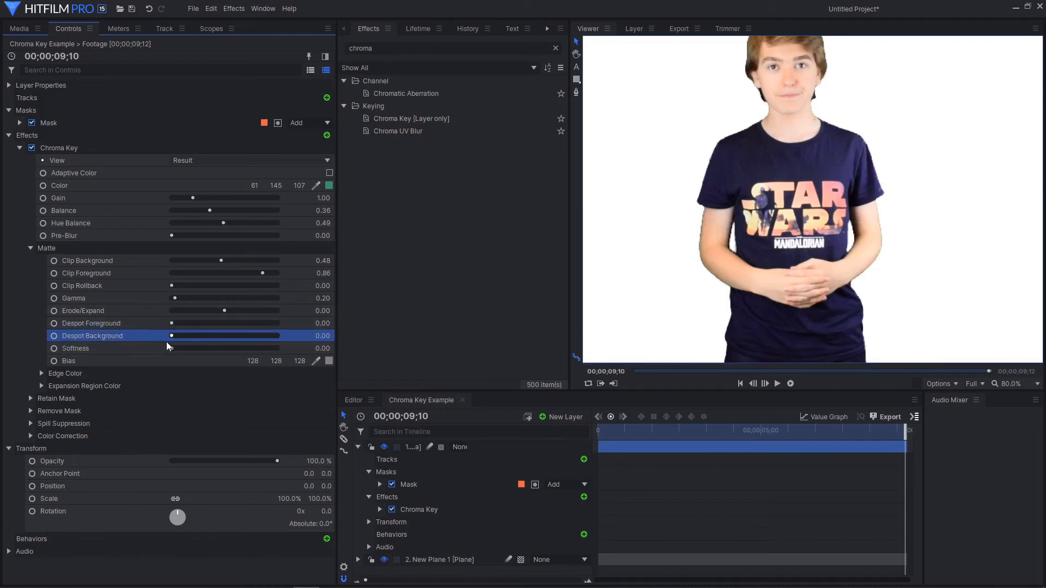
Step: Try a matte Softness of 2.56 on the figure's edges and lower it again
{"action": "left_click", "coordinate": [136, 349]}
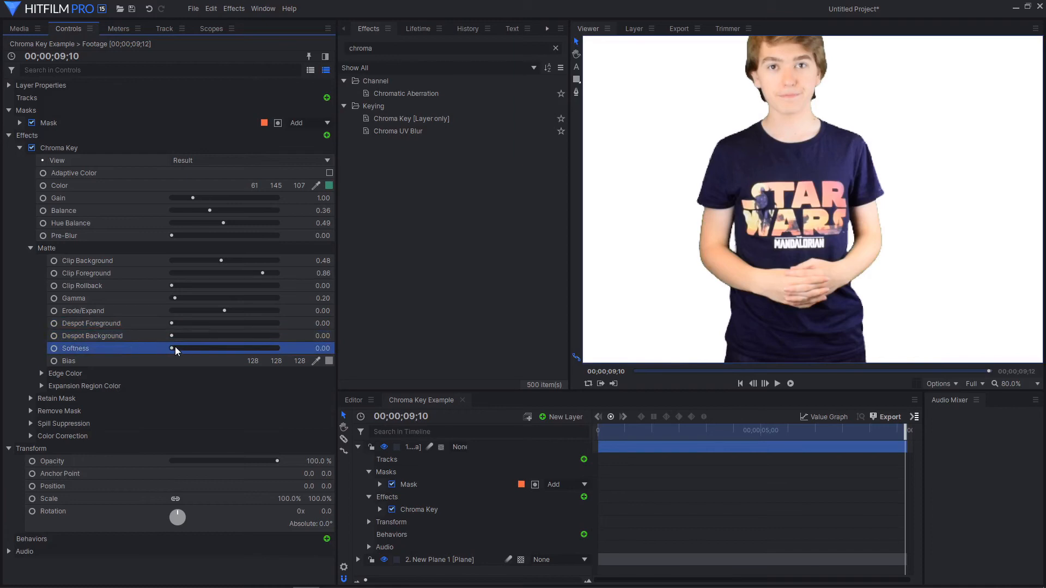
{"action": "left_click_drag", "start_coordinate": [176, 351], "coordinate": [172, 350]}
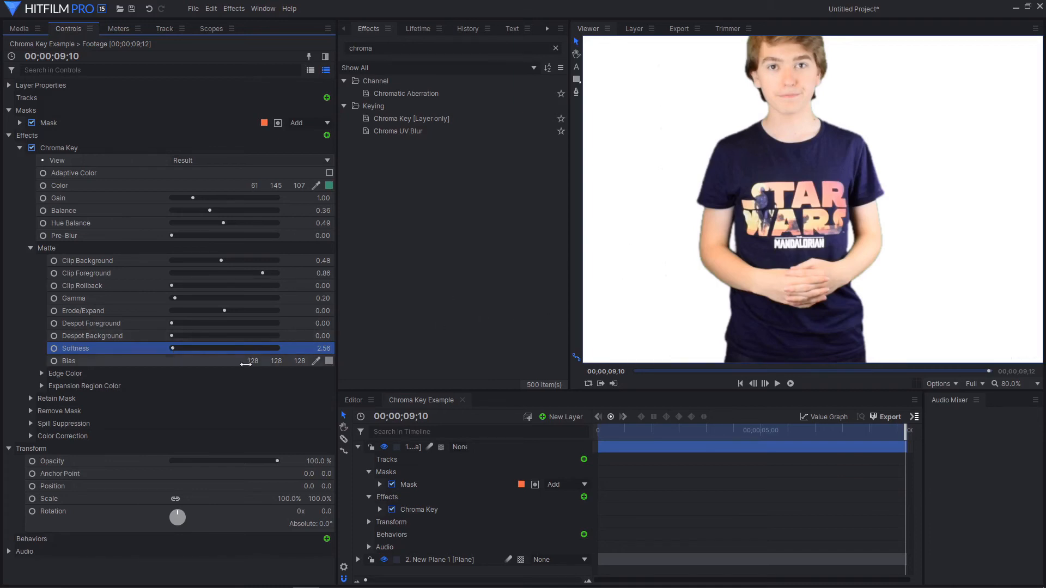
{"action": "left_click_drag", "start_coordinate": [313, 349], "coordinate": [303, 349]}
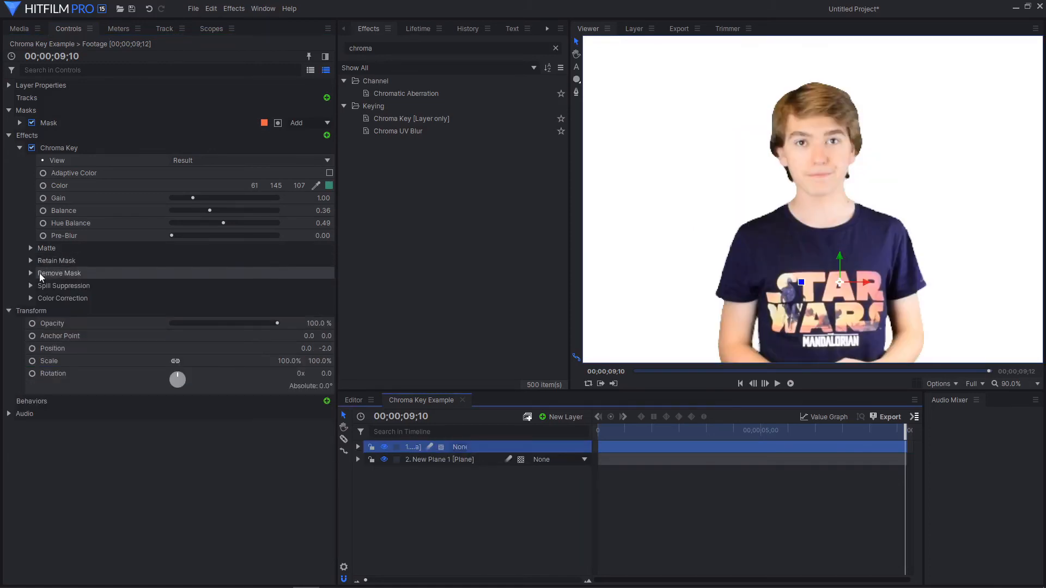
Step: Expand the Chroma Key's Spill Suppression settings and vary the Amount, ending at 100 %
{"action": "left_click", "coordinate": [31, 285]}
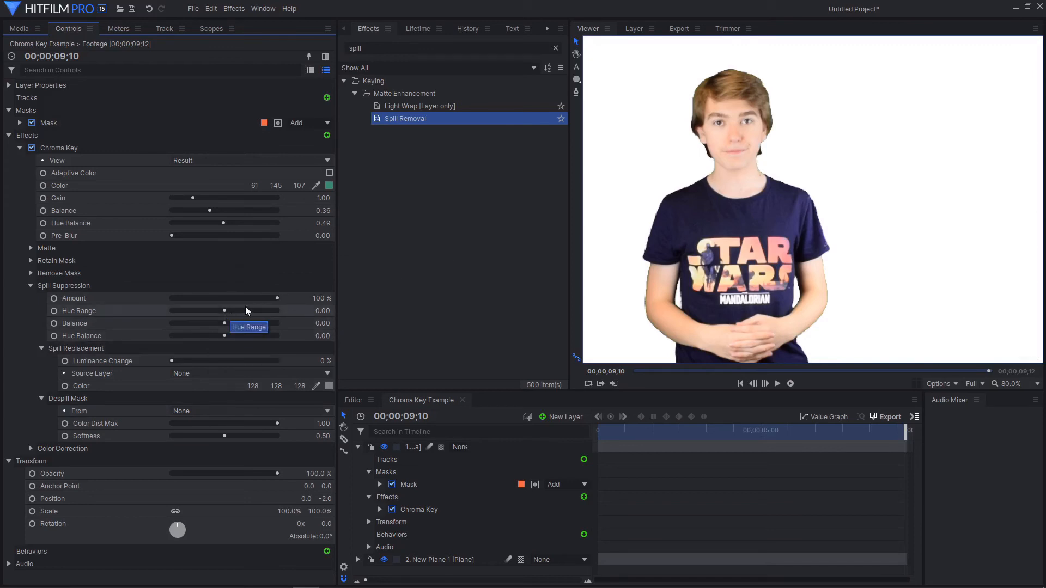
{"action": "left_click", "coordinate": [86, 303]}
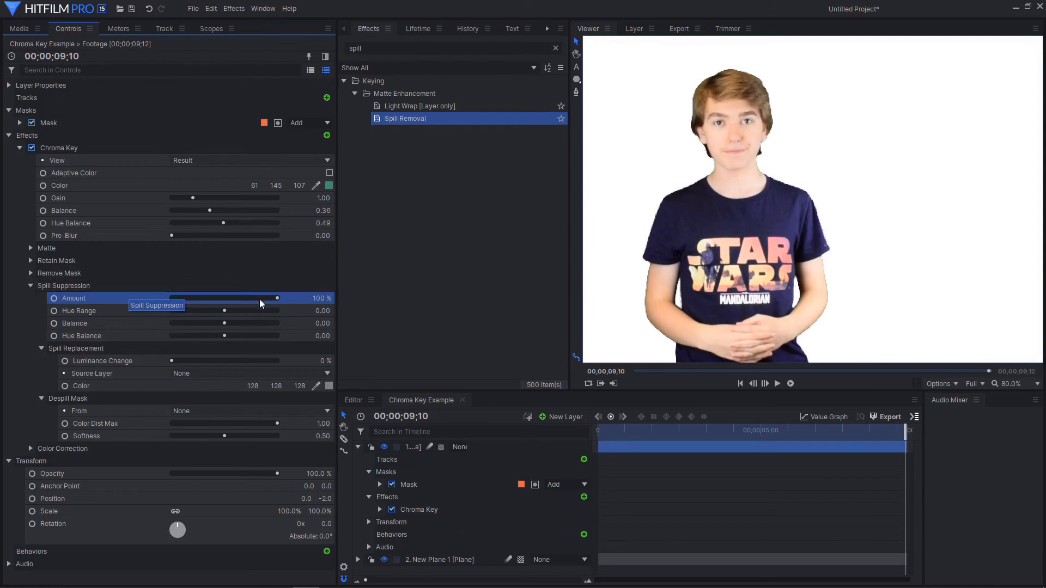
{"action": "left_click_drag", "start_coordinate": [272, 297], "coordinate": [351, 297]}
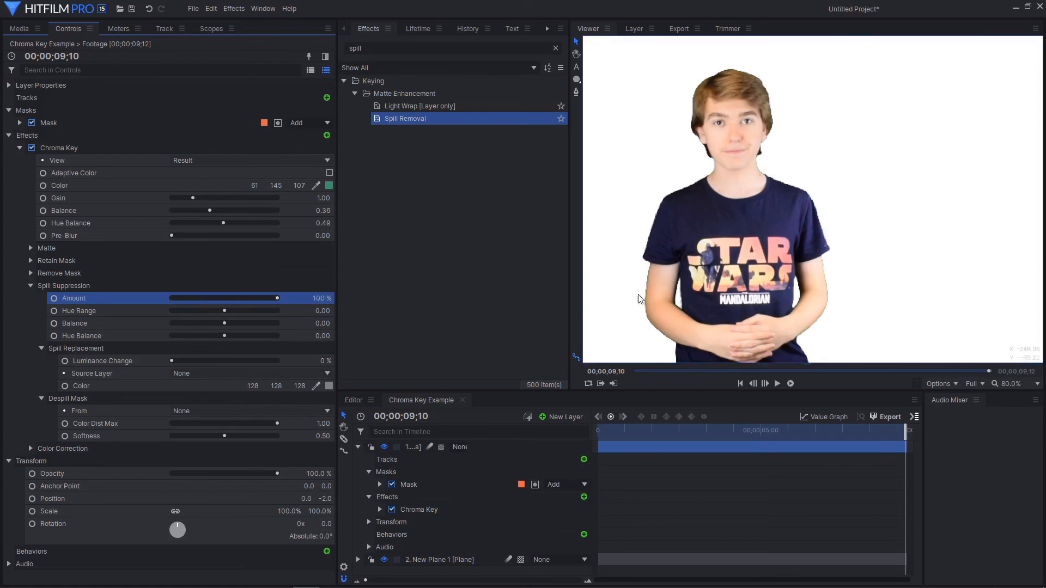
Step: Compare Spill Suppression Amounts on the arm's edge up close, ending at 100 %, and check the whole figure
{"action": "scroll", "coordinate": [642, 310], "scroll_direction": "up", "scroll_amount": 5}
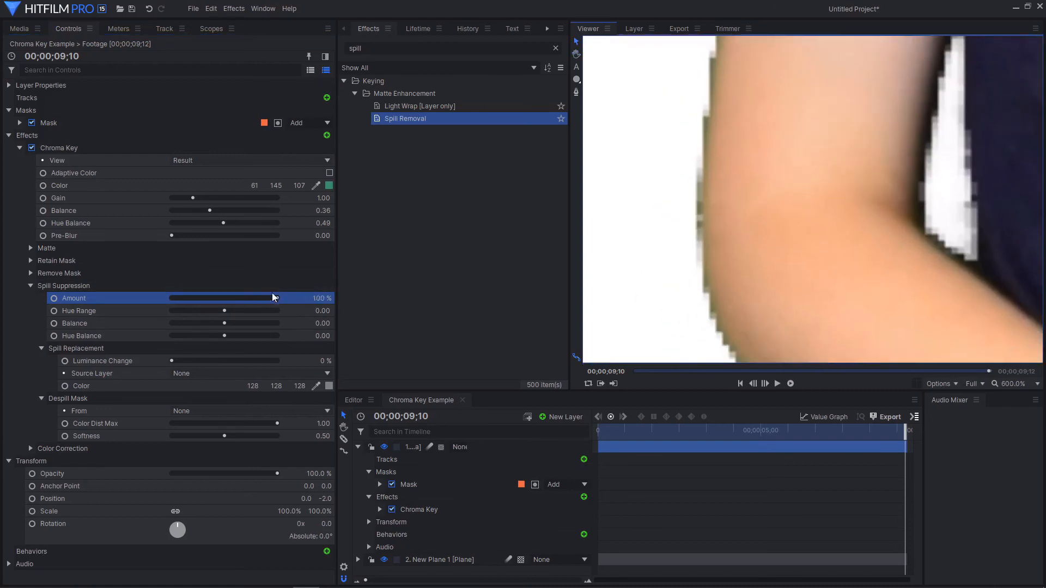
{"action": "left_click_drag", "start_coordinate": [273, 297], "coordinate": [400, 289]}
{"action": "scroll", "coordinate": [701, 252], "scroll_direction": "down", "scroll_amount": 5}
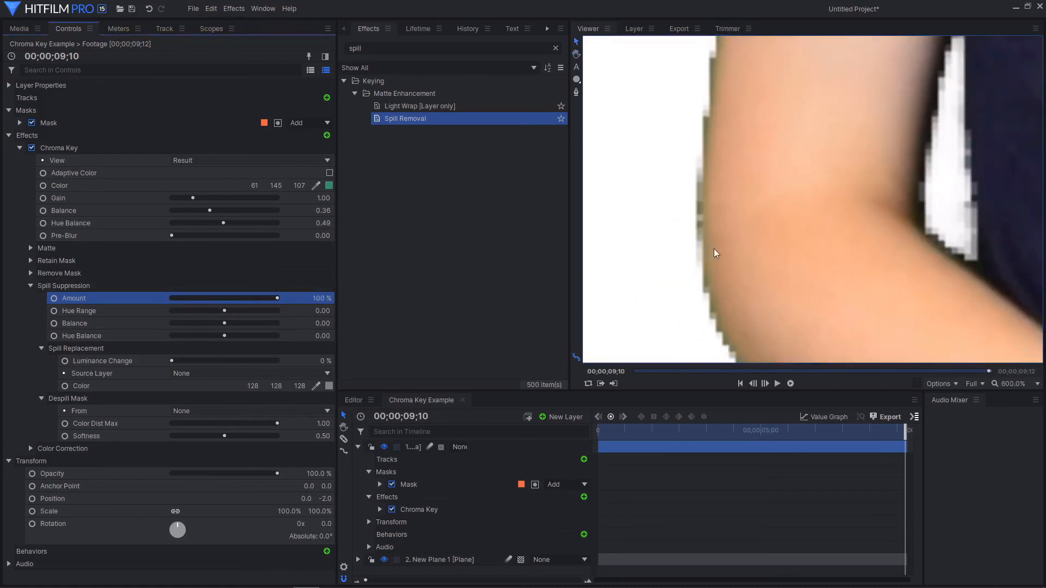
{"action": "scroll", "coordinate": [701, 253], "scroll_direction": "down", "scroll_amount": 3}
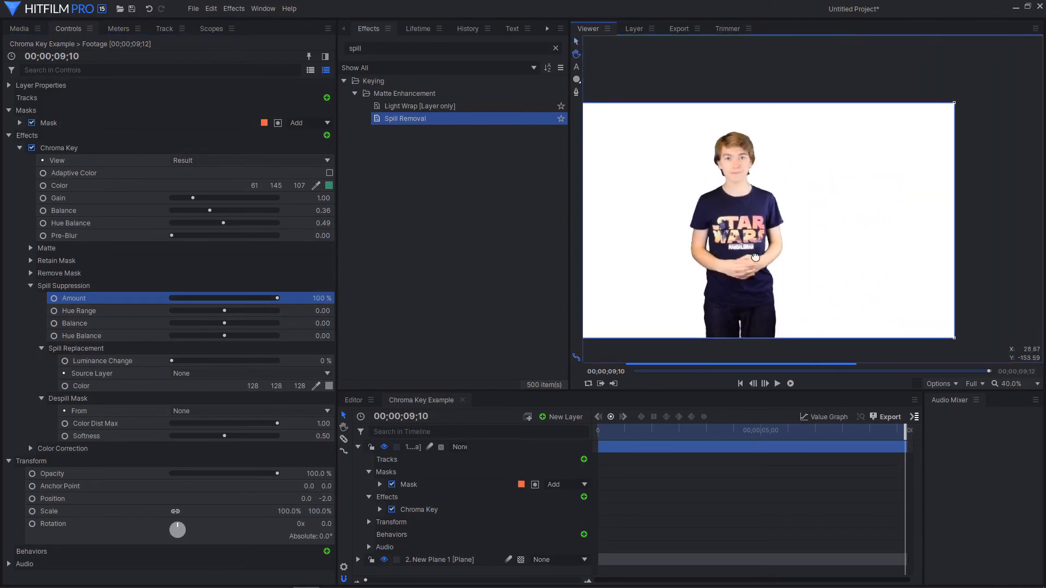
{"action": "scroll", "coordinate": [761, 216], "scroll_direction": "up", "scroll_amount": 2}
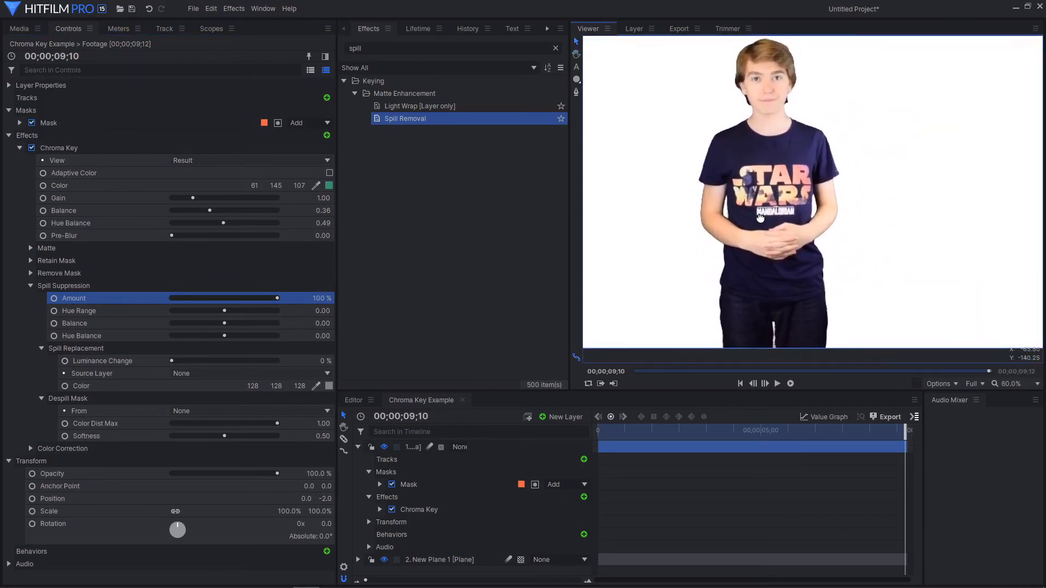
{"action": "scroll", "coordinate": [761, 217], "scroll_direction": "down", "scroll_amount": 1}
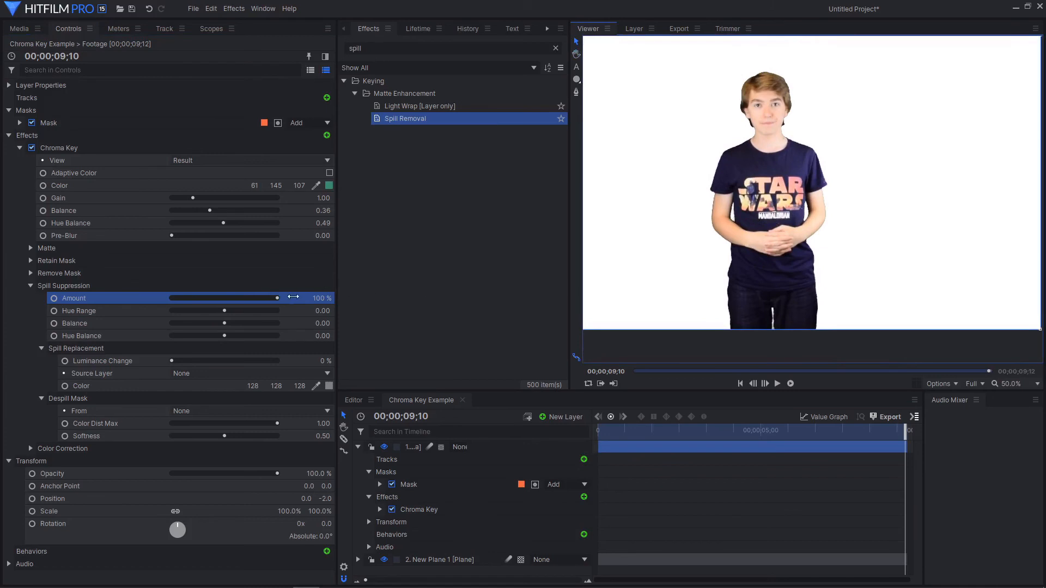
Step: Collapse the Spill Replacement and Despill Mask groups along with the whole Spill Suppression section
{"action": "left_click", "coordinate": [104, 324]}
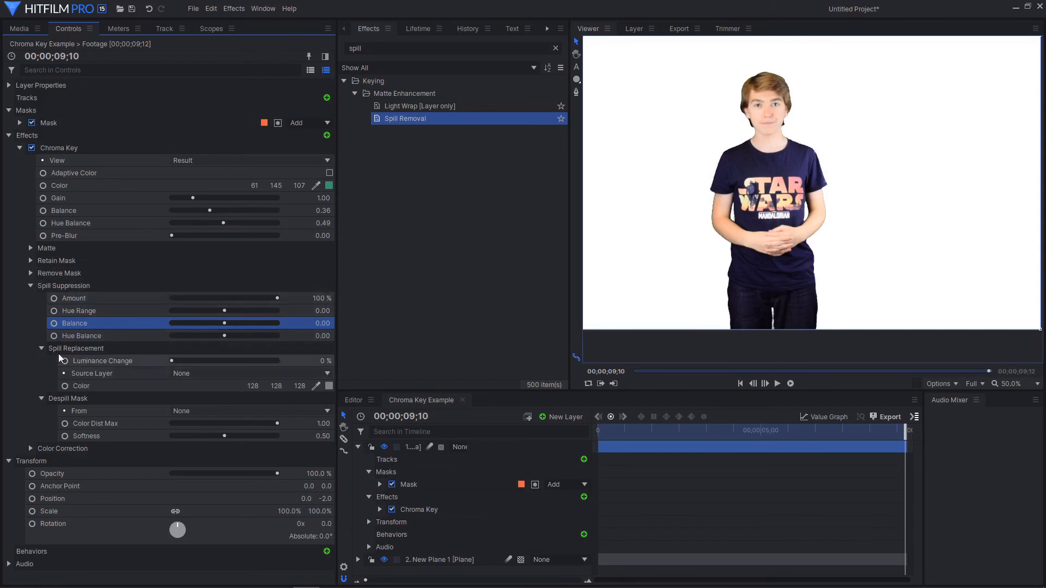
{"action": "left_click", "coordinate": [41, 349]}
{"action": "left_click", "coordinate": [39, 361]}
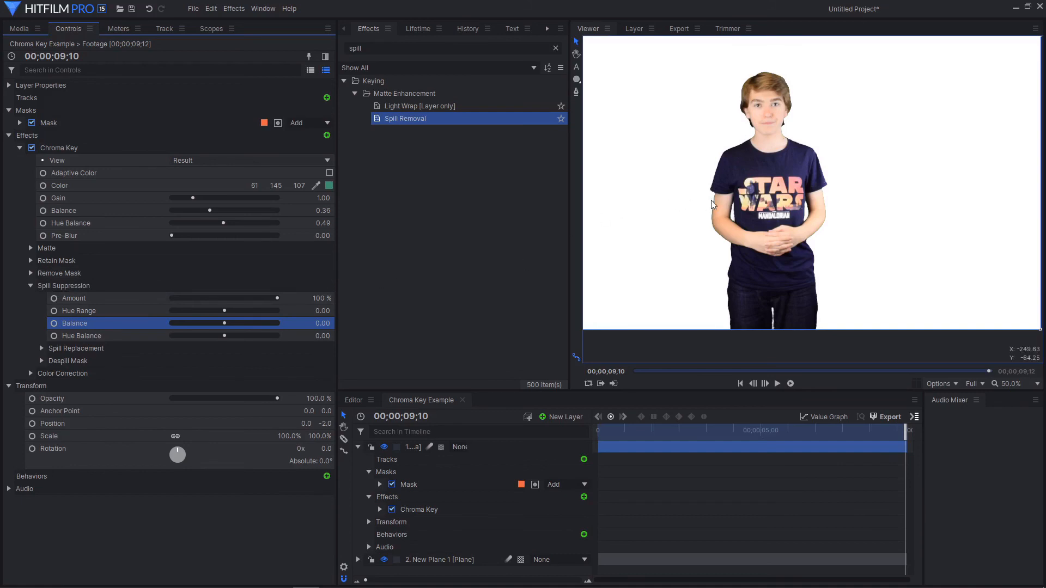
{"action": "left_click", "coordinate": [30, 286]}
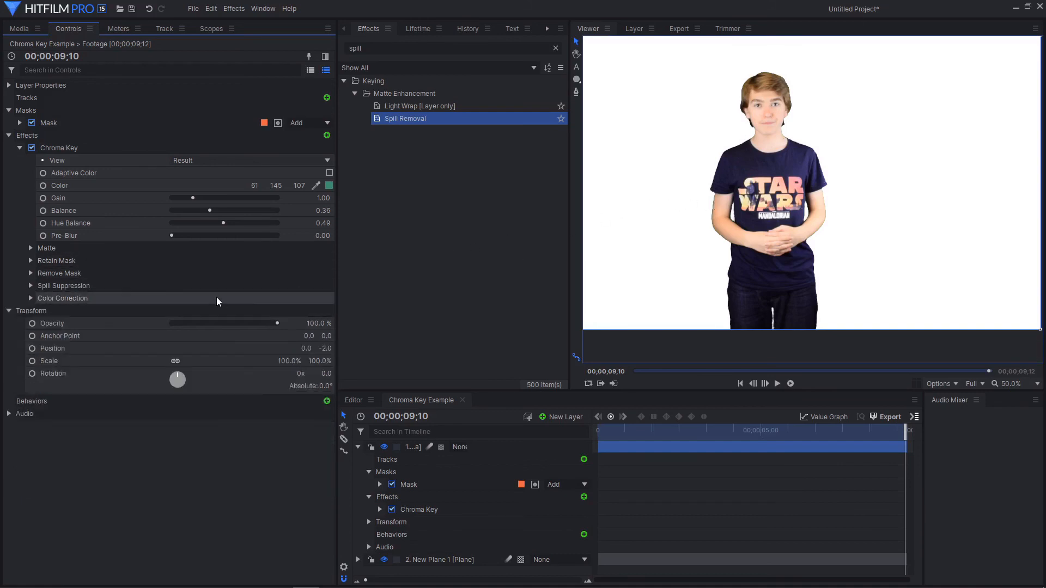
Step: Enable the Chroma Key's Color Correction and expand its Edge Resize settings
{"action": "left_click", "coordinate": [126, 298]}
{"action": "left_click", "coordinate": [188, 285]}
{"action": "left_click", "coordinate": [115, 297]}
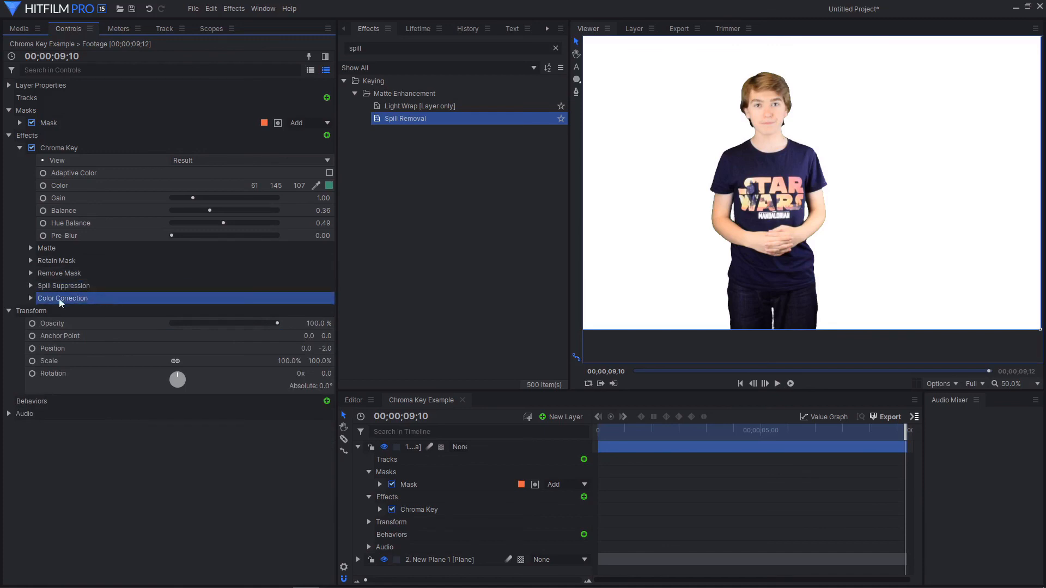
{"action": "left_click", "coordinate": [105, 285]}
{"action": "left_click", "coordinate": [46, 298]}
{"action": "left_click", "coordinate": [29, 298]}
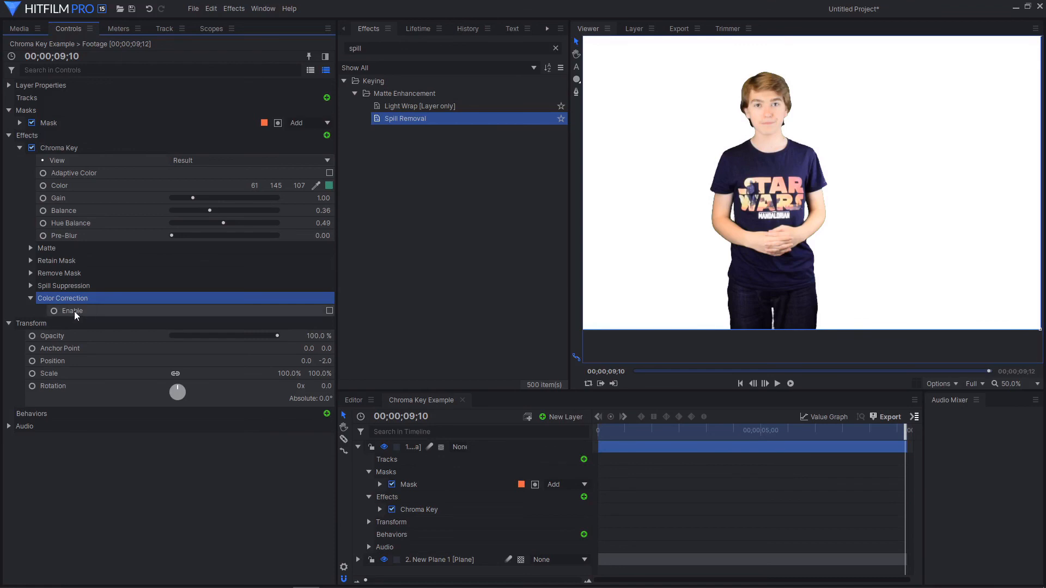
{"action": "left_click", "coordinate": [74, 311]}
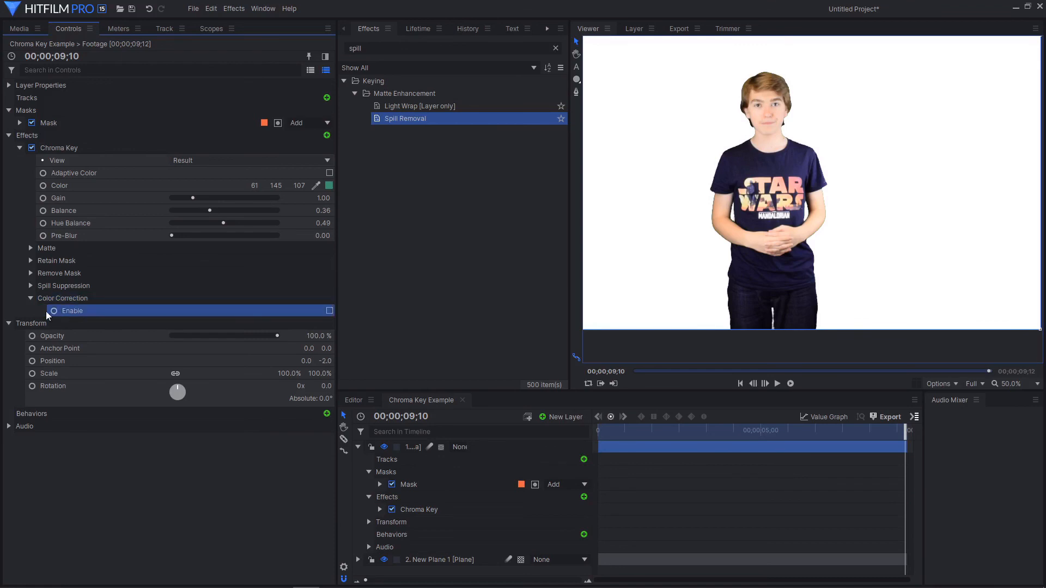
{"action": "left_click", "coordinate": [328, 311]}
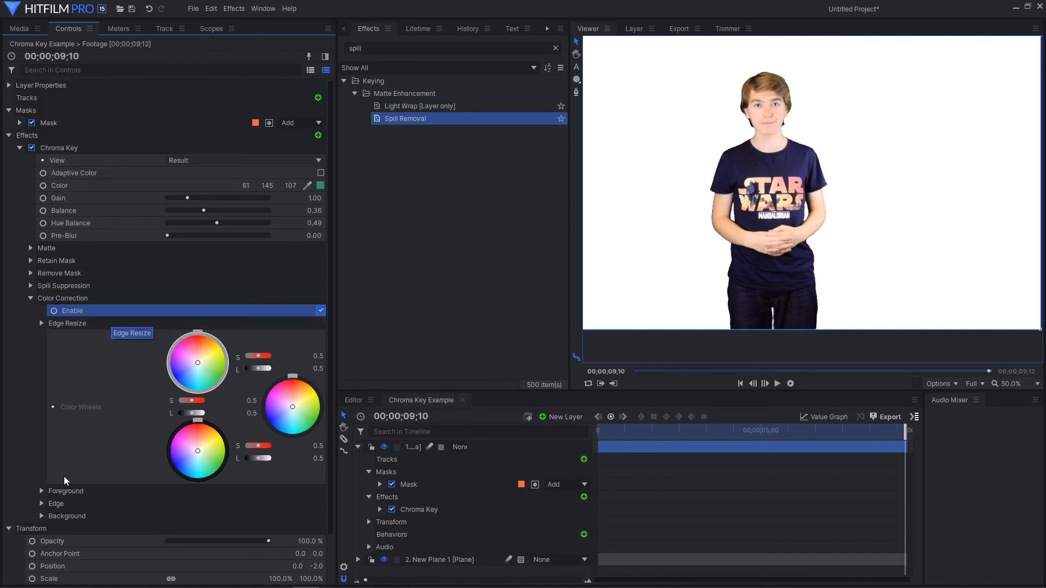
{"action": "left_click", "coordinate": [41, 323]}
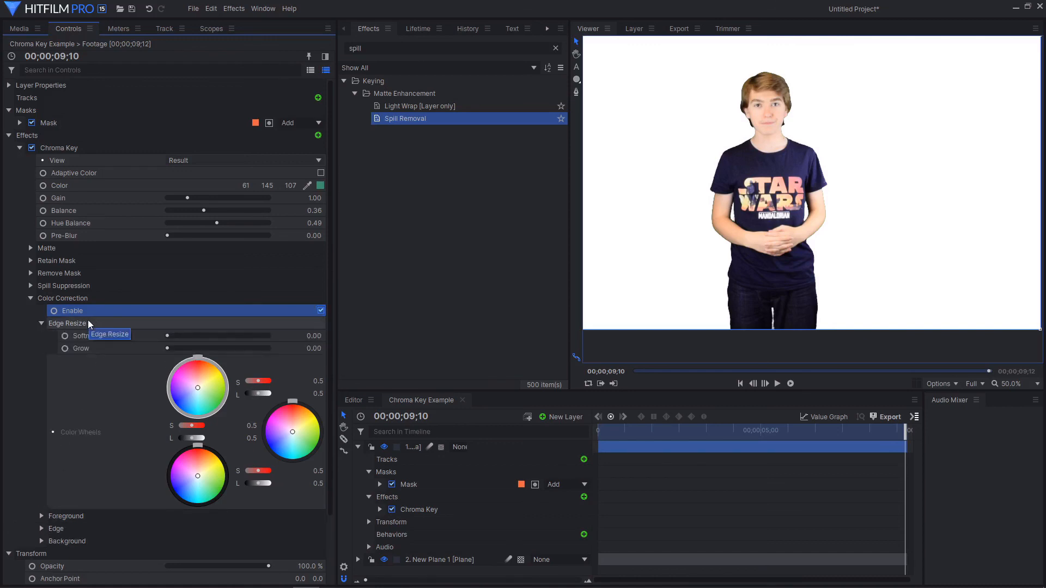
Step: Review the Color Correction's Edge Resize settings, Softness and Grow, along with its Foreground and Edge groups
{"action": "left_click", "coordinate": [132, 323]}
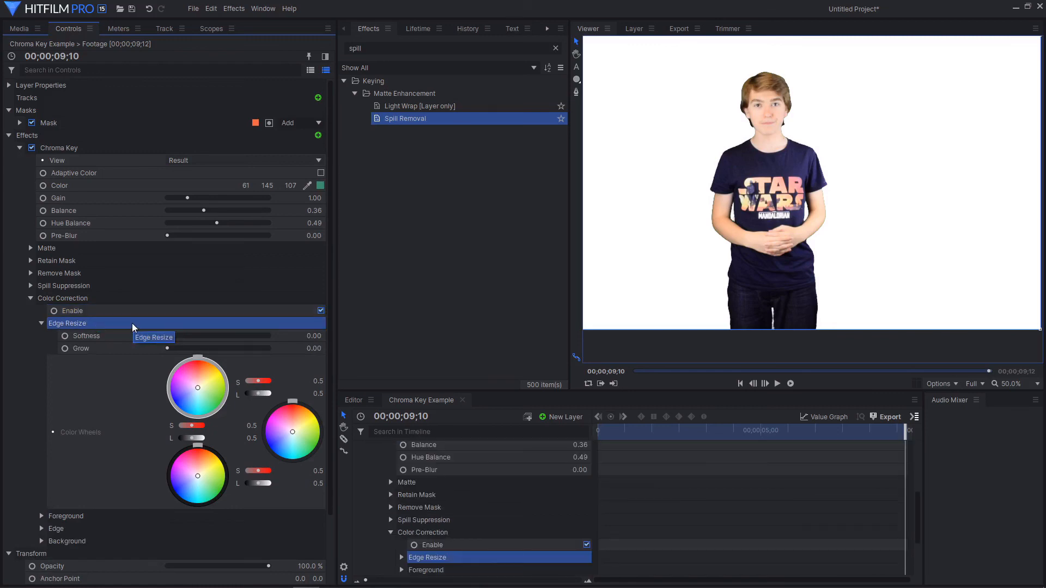
{"action": "left_click", "coordinate": [97, 337]}
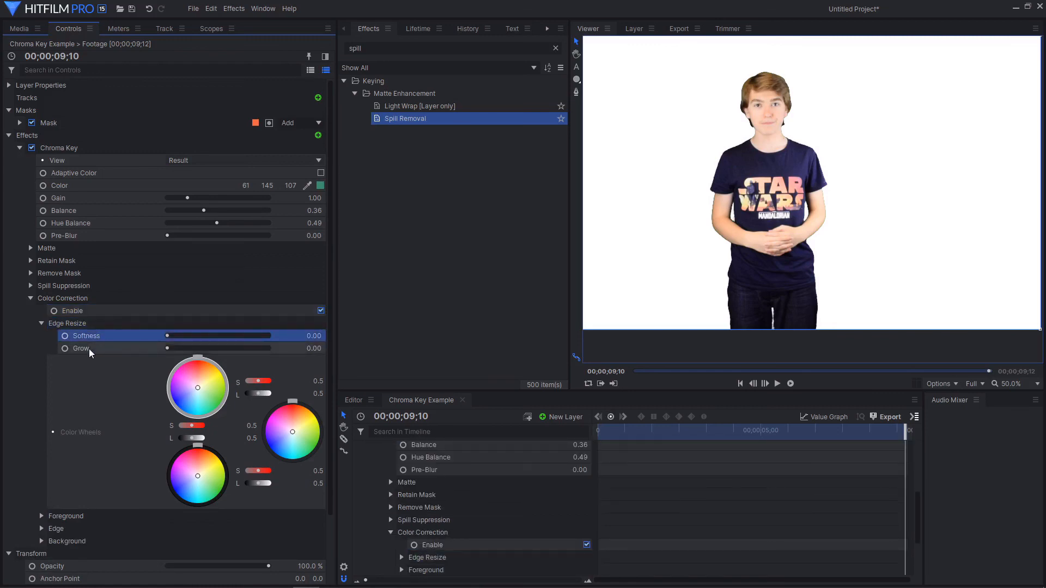
{"action": "left_click", "coordinate": [89, 349]}
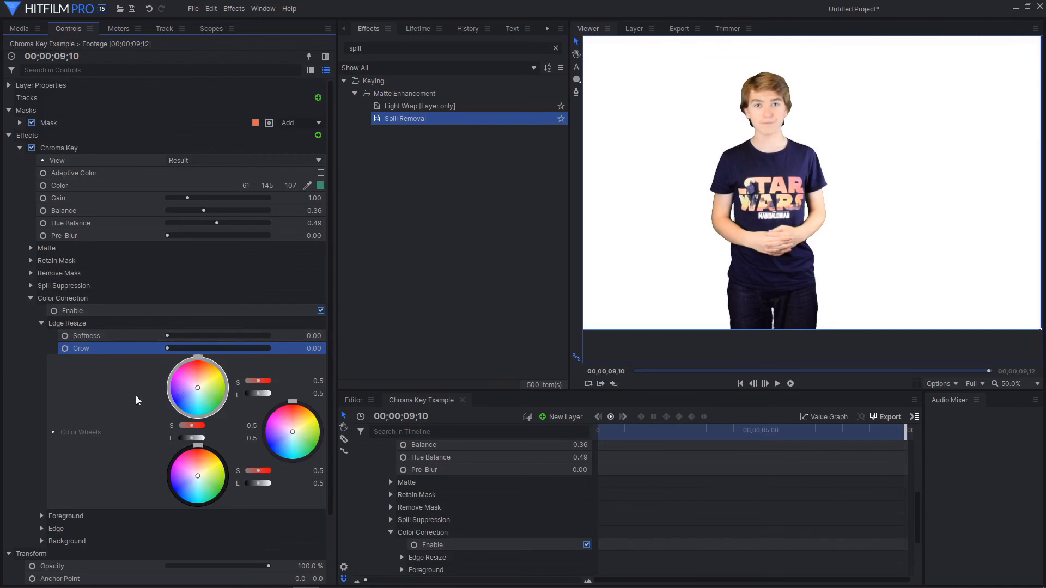
{"action": "scroll", "coordinate": [109, 435], "scroll_direction": "down", "scroll_amount": 3}
{"action": "left_click", "coordinate": [67, 448]}
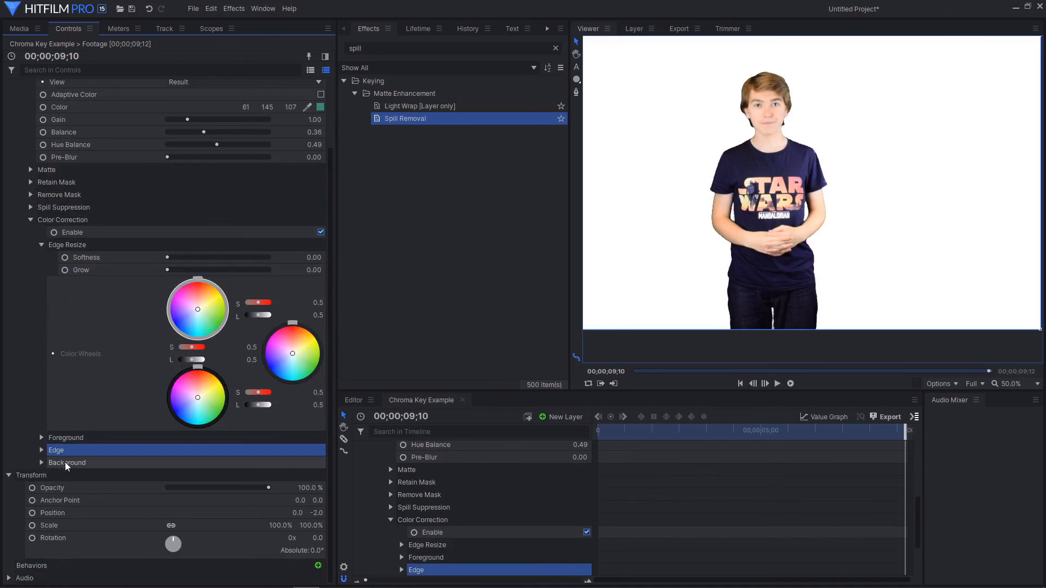
{"action": "left_click", "coordinate": [66, 439]}
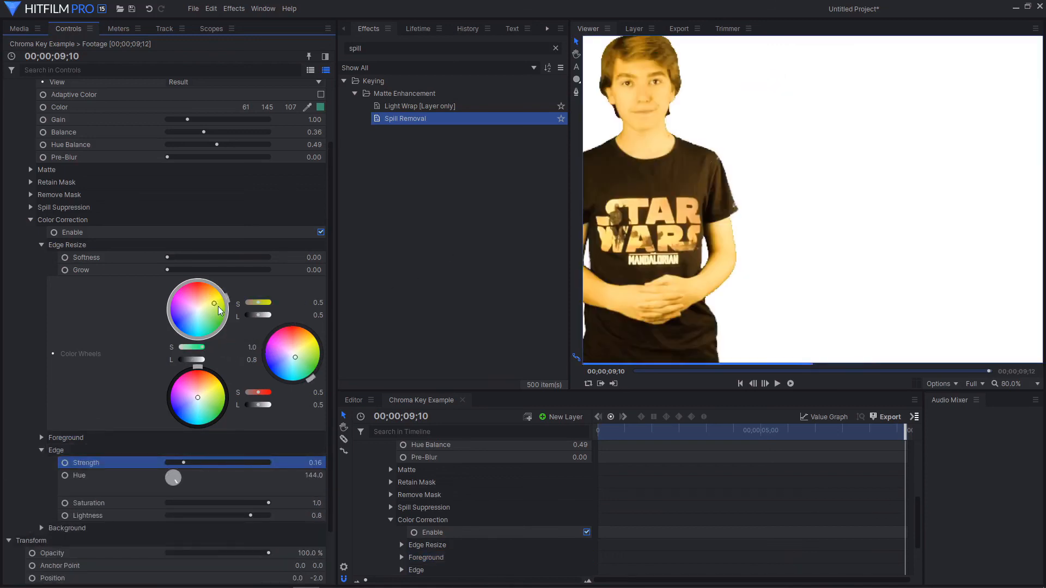
Step: Try different tints with the Color Correction's Foreground and Edge color wheels, collapse the Edge settings and expand the Background ones
{"action": "left_click_drag", "start_coordinate": [210, 295], "coordinate": [201, 309]}
{"action": "left_click_drag", "start_coordinate": [294, 357], "coordinate": [289, 353]}
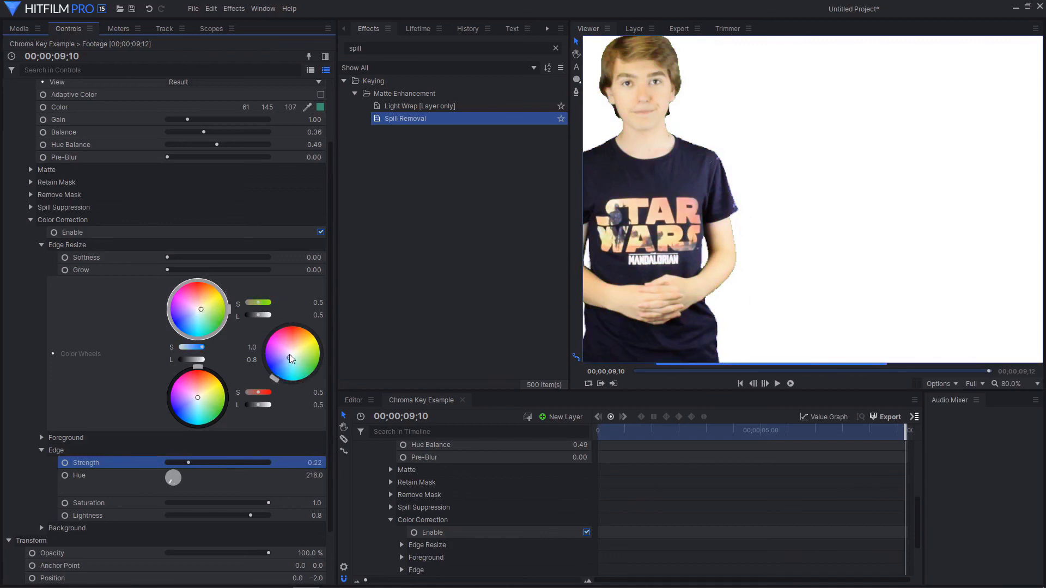
{"action": "left_click", "coordinate": [42, 449]}
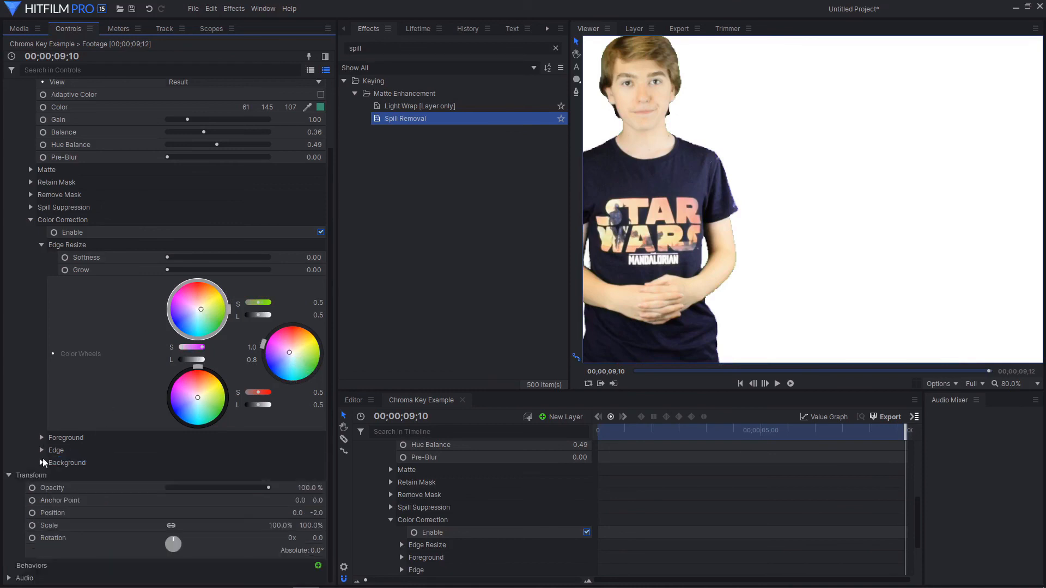
{"action": "left_click", "coordinate": [42, 463]}
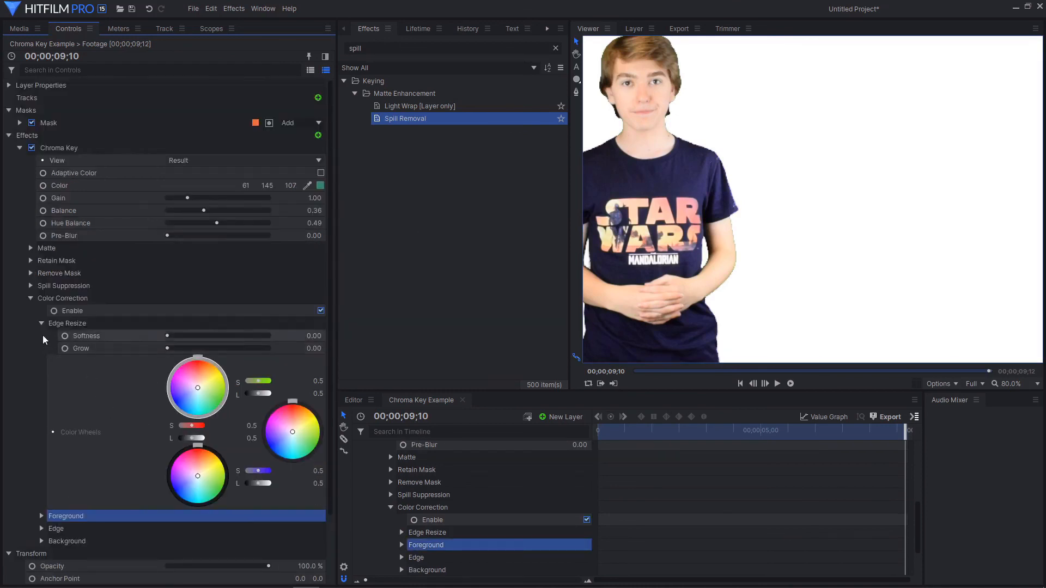
Step: Collapse the Edge Resize group and the whole Color Correction section, and set the viewer's zoom to Scale to Fit
{"action": "left_click", "coordinate": [42, 323]}
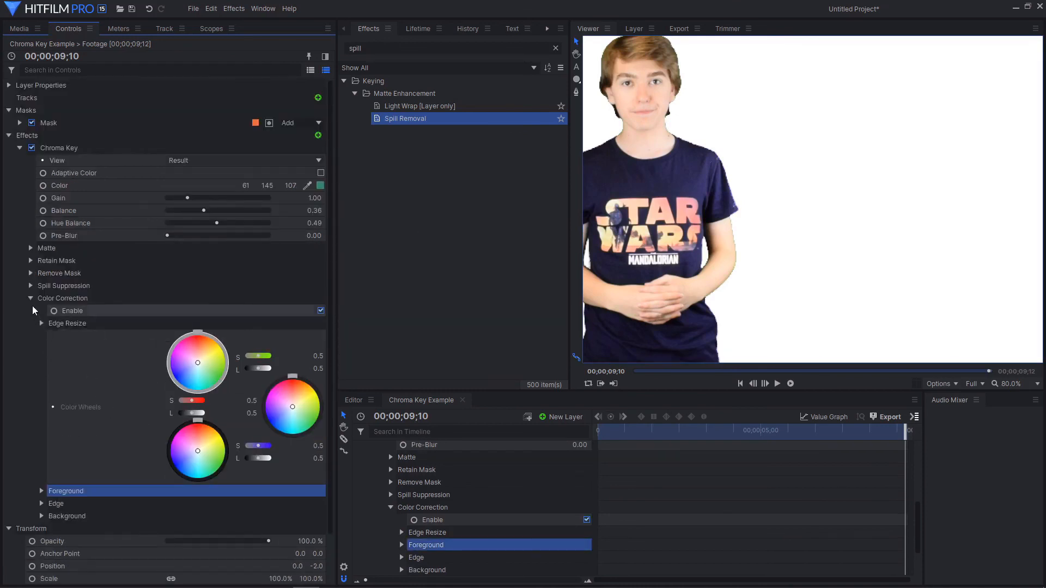
{"action": "left_click", "coordinate": [32, 308]}
{"action": "left_click", "coordinate": [31, 299]}
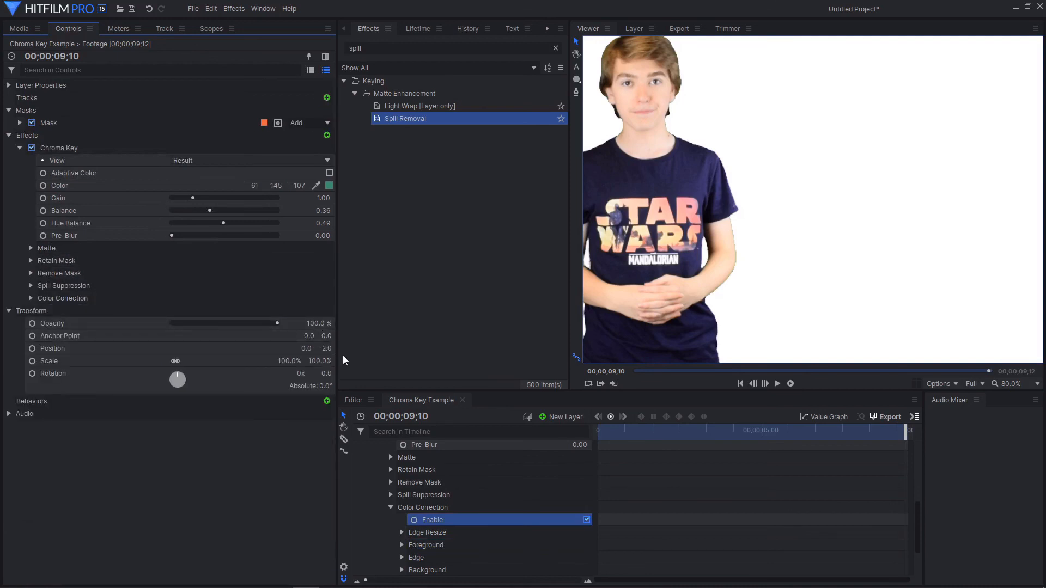
{"action": "left_click", "coordinate": [1036, 384]}
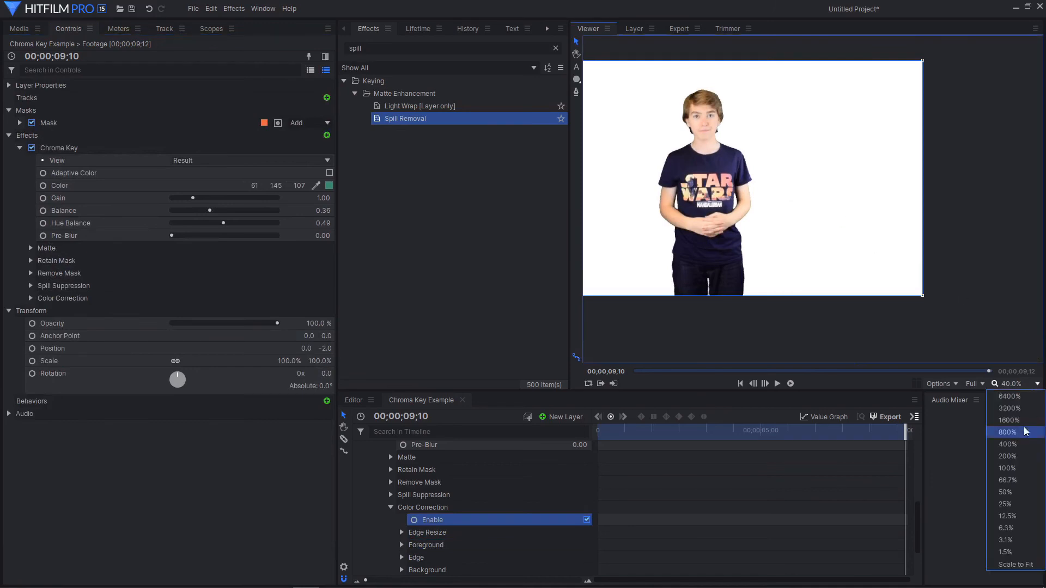
{"action": "left_click", "coordinate": [1014, 564]}
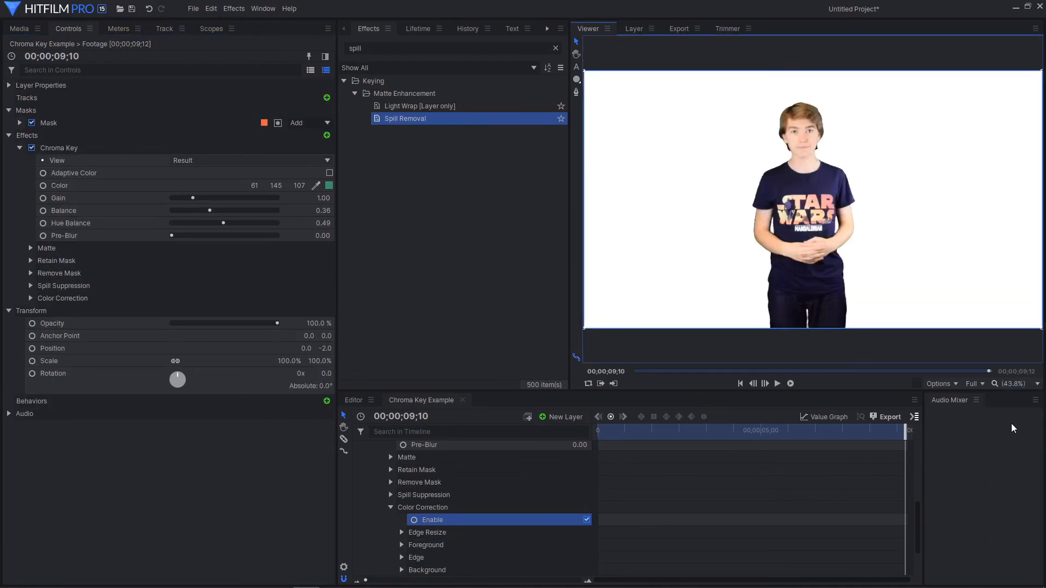